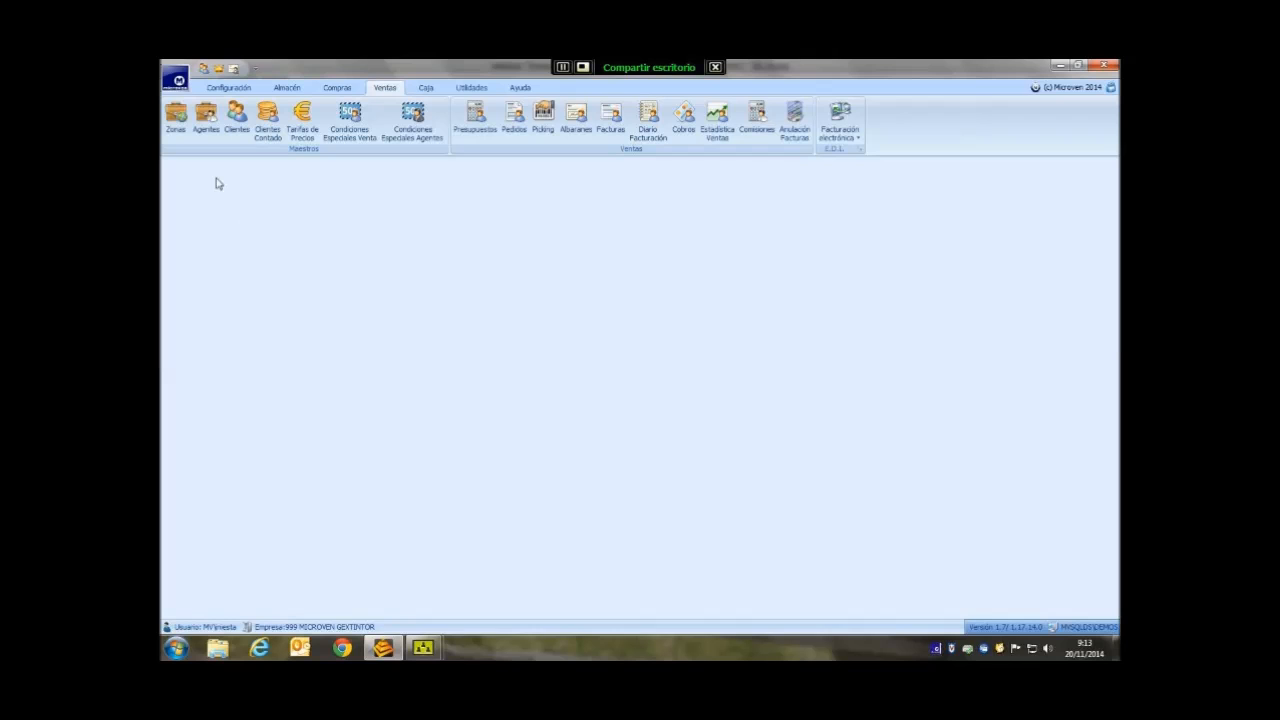
- Look at the first sales zone record in the zones list without changing it
left_click(176, 118)
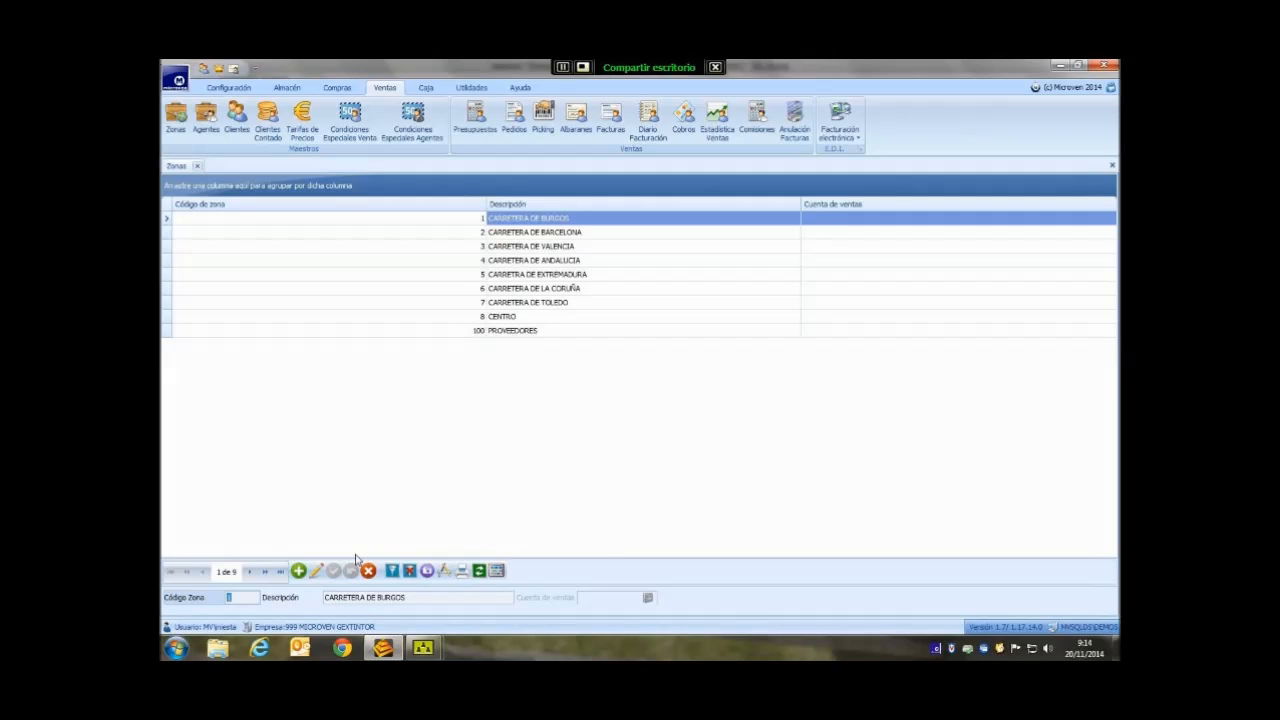
left_click(318, 571)
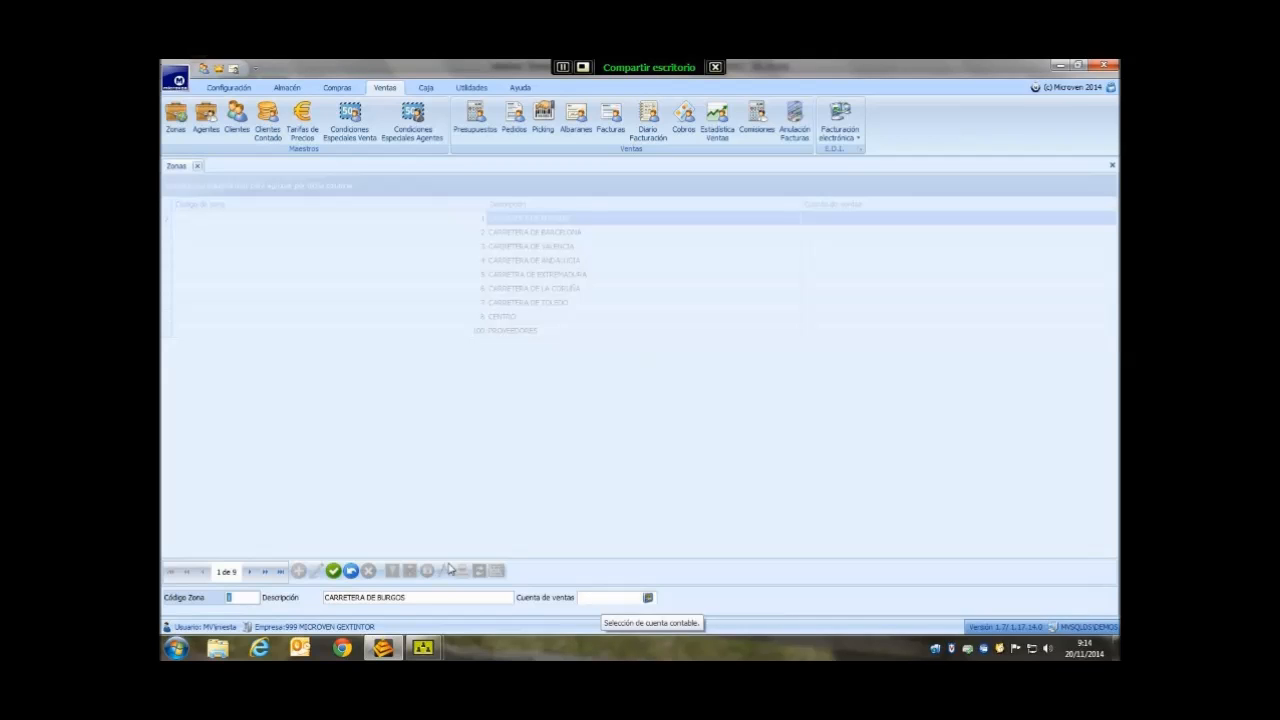
left_click(349, 572)
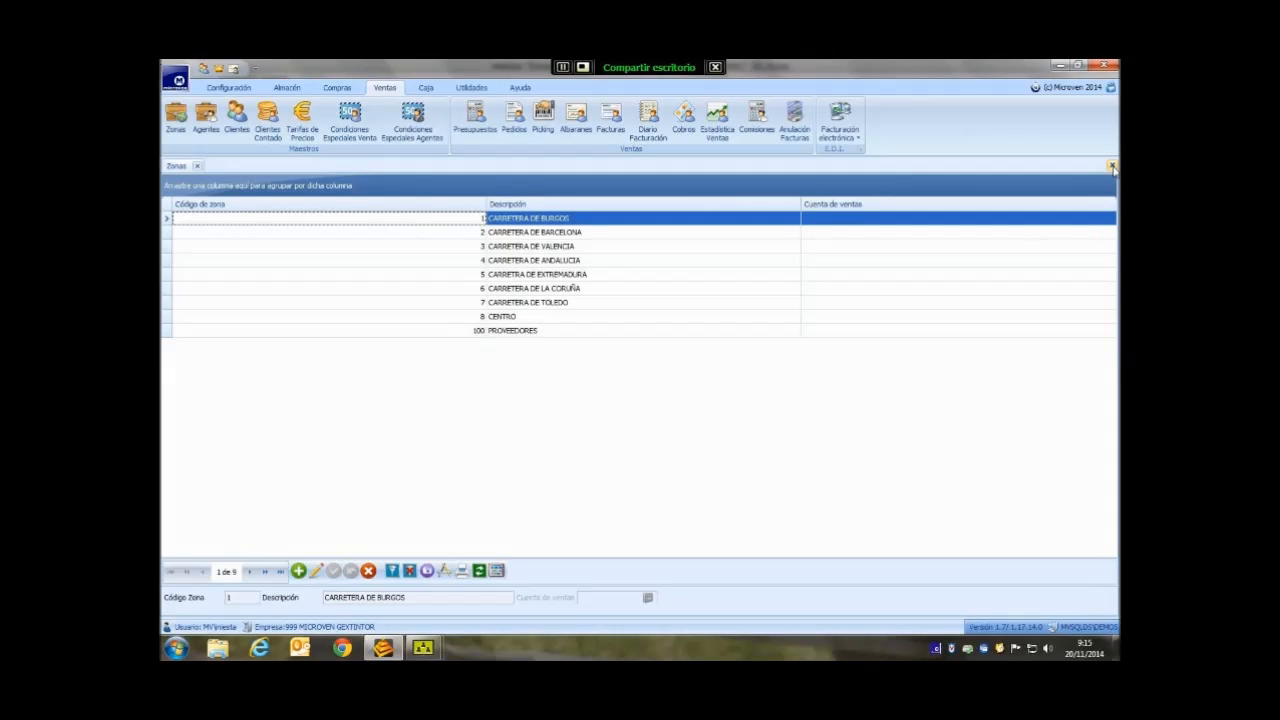
- Close the zones list and open the only sales agent's record for editing
left_click(1112, 167)
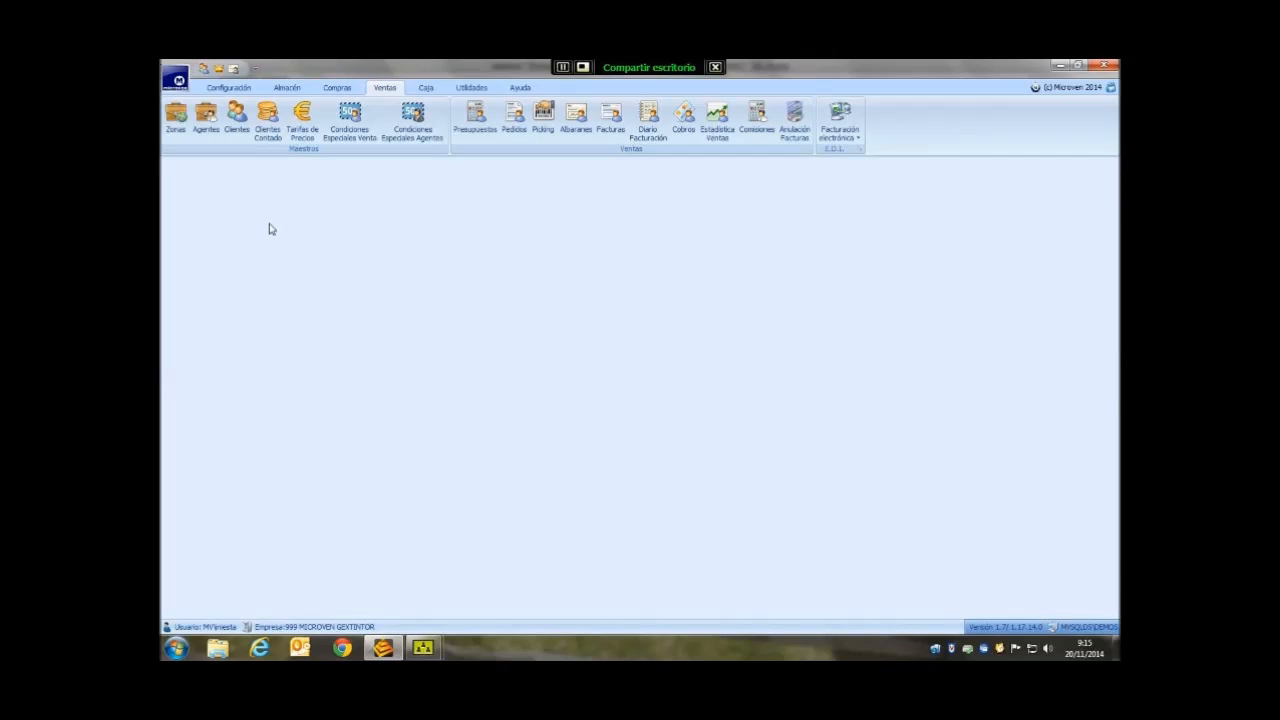
left_click(213, 128)
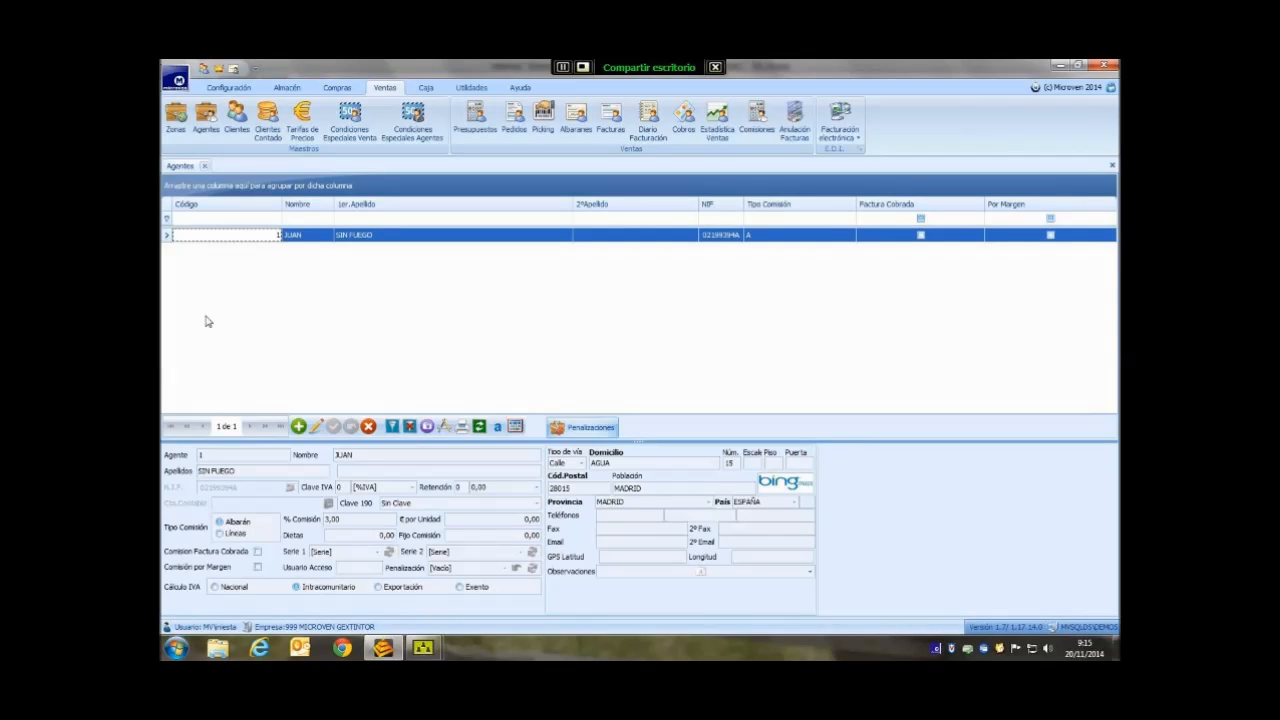
left_click(315, 428)
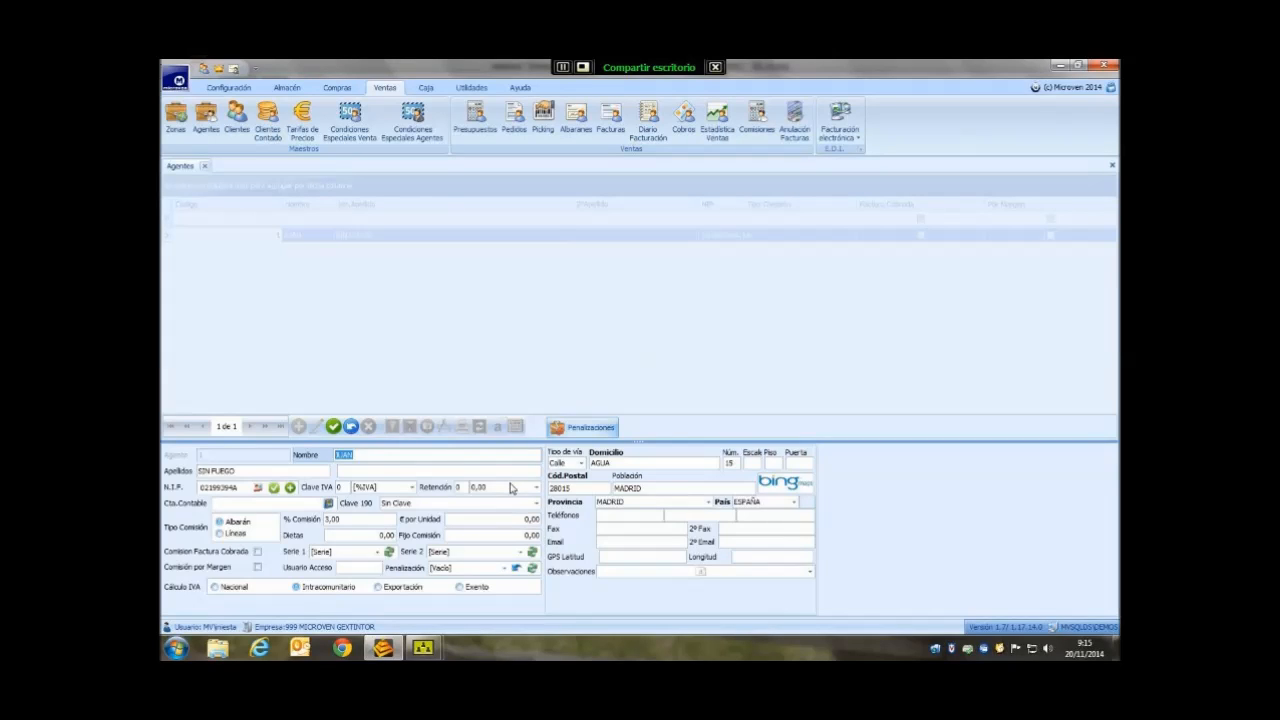
left_click(413, 488)
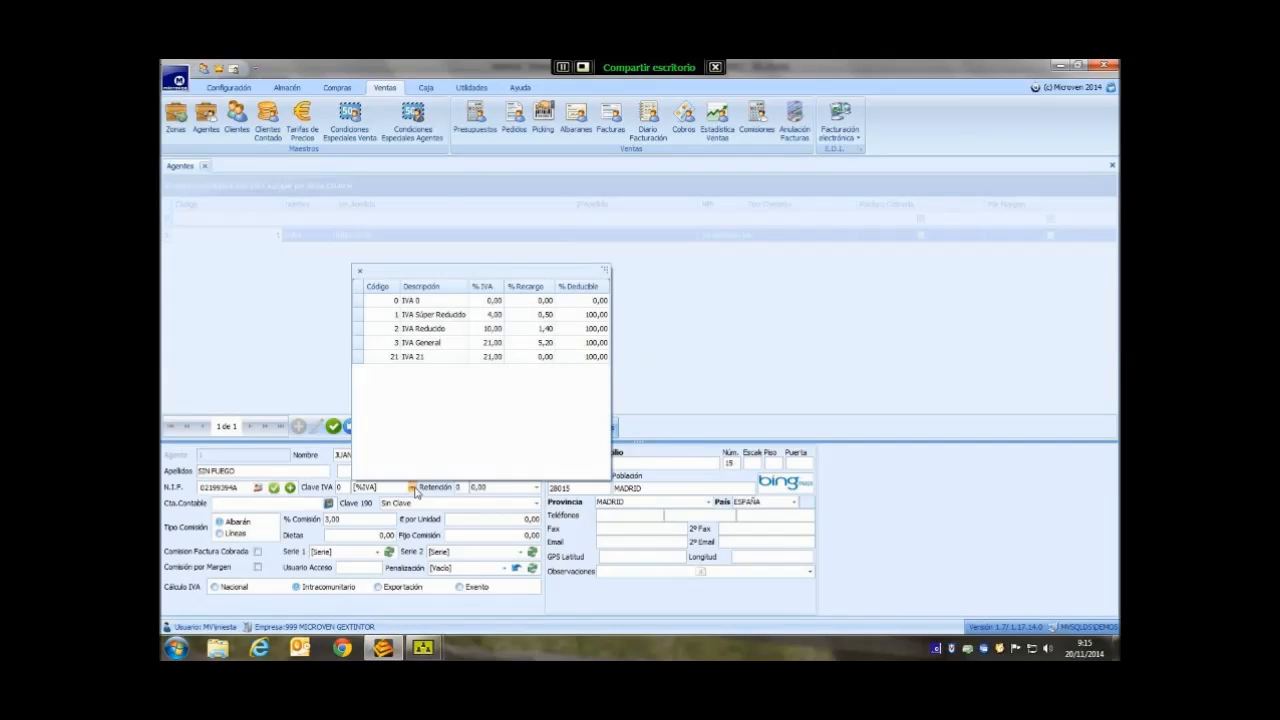
left_click(414, 490)
left_click(537, 489)
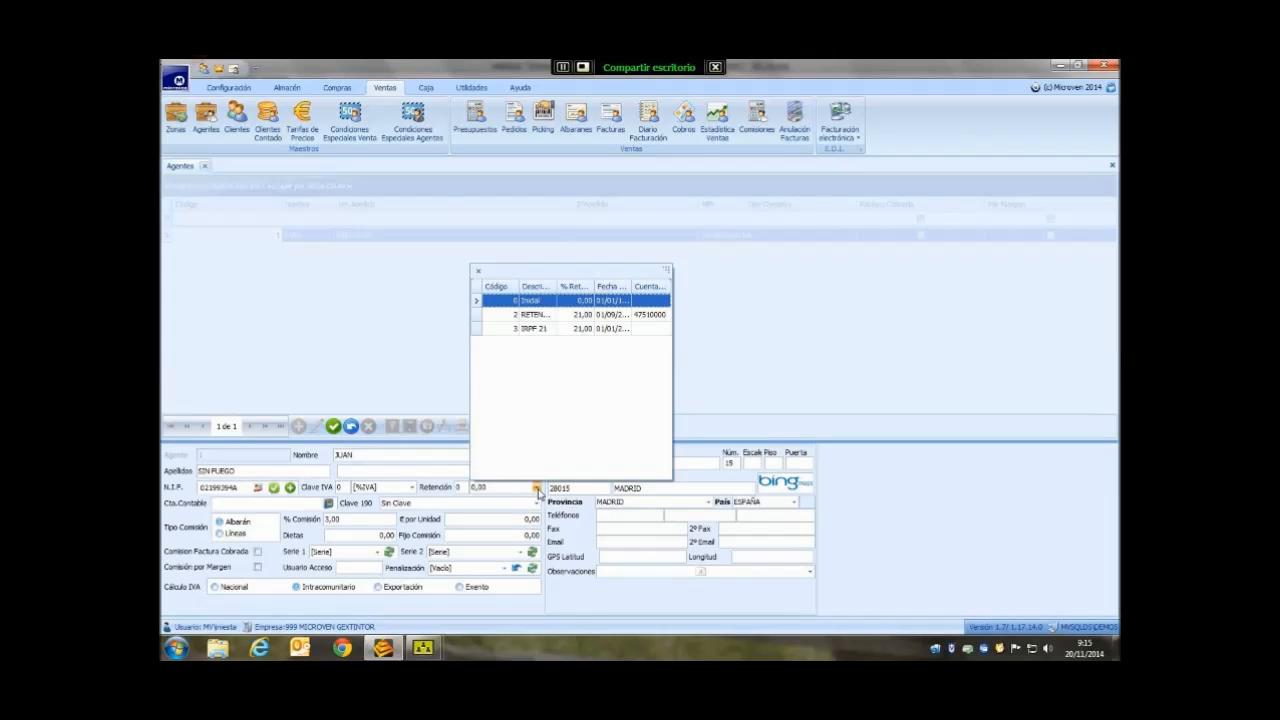
left_click(537, 489)
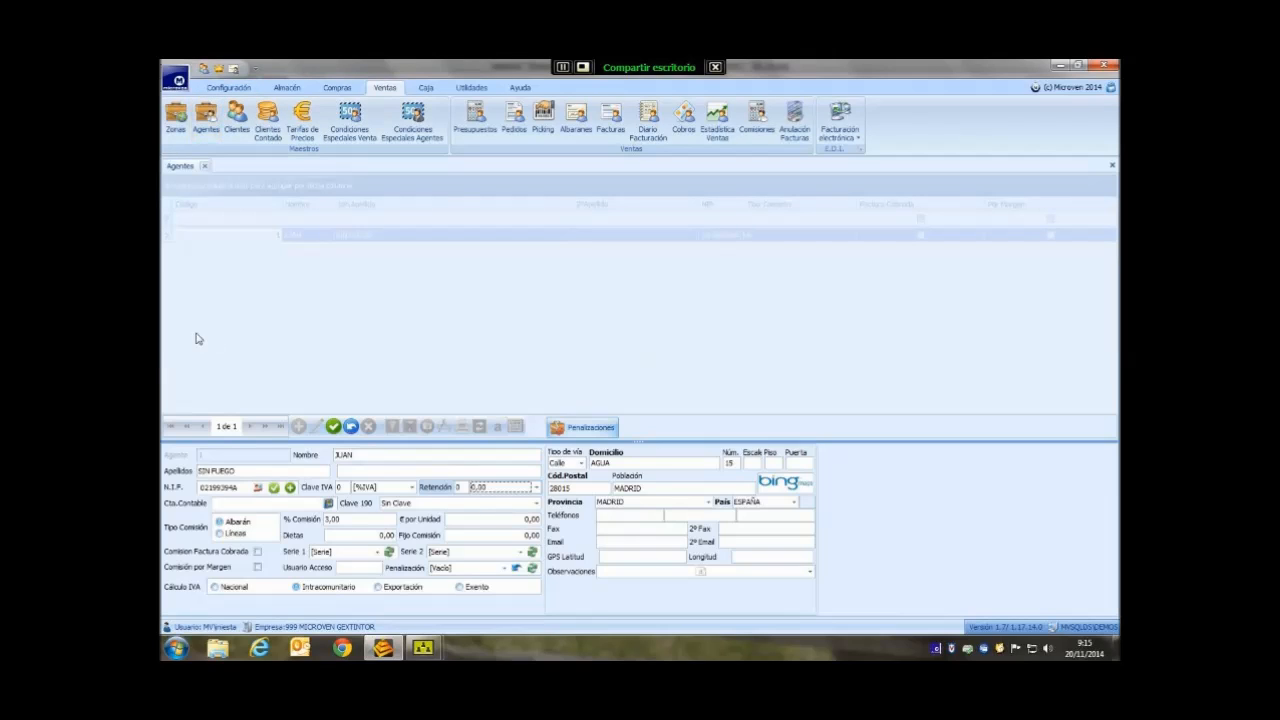
key("Tab")
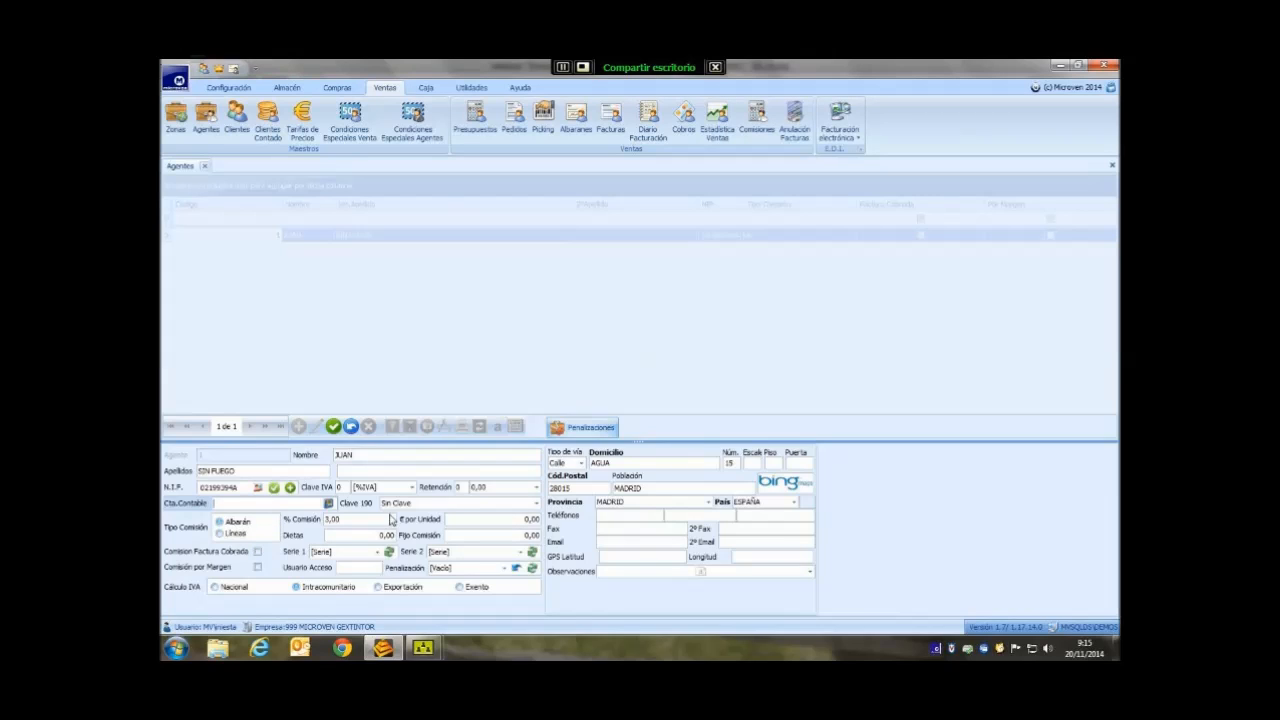
left_click(538, 508)
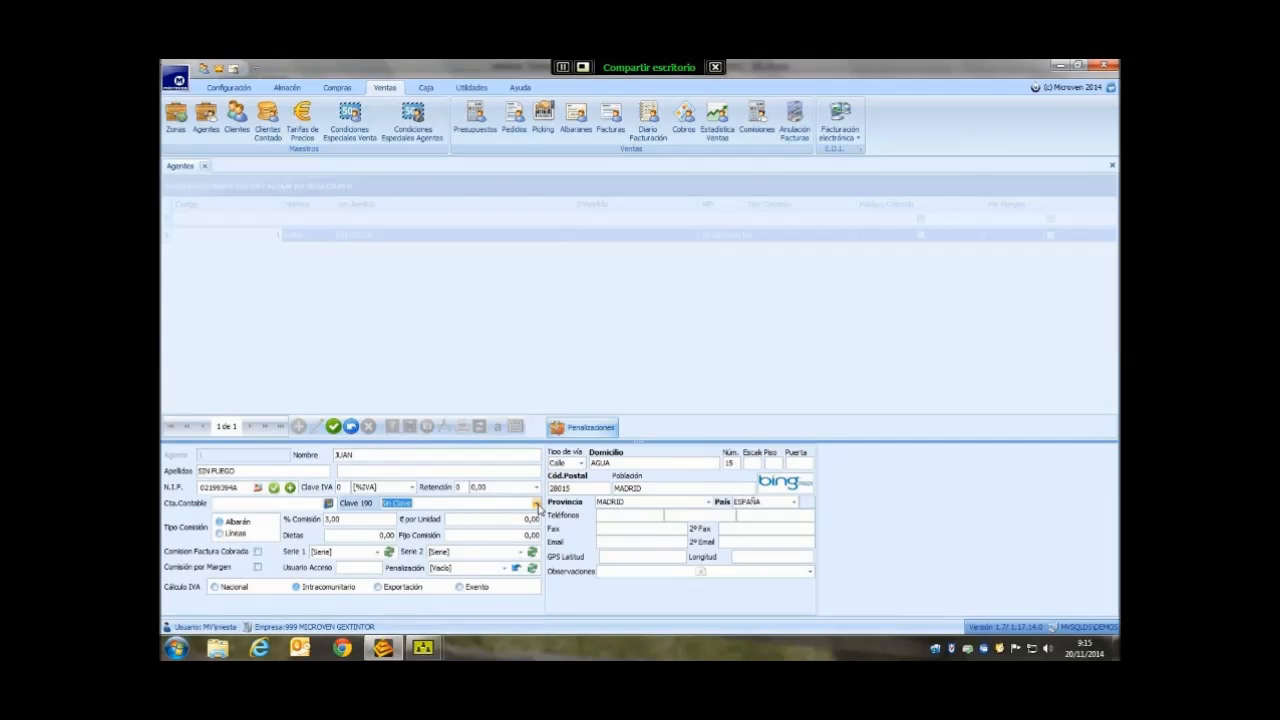
left_click(537, 507)
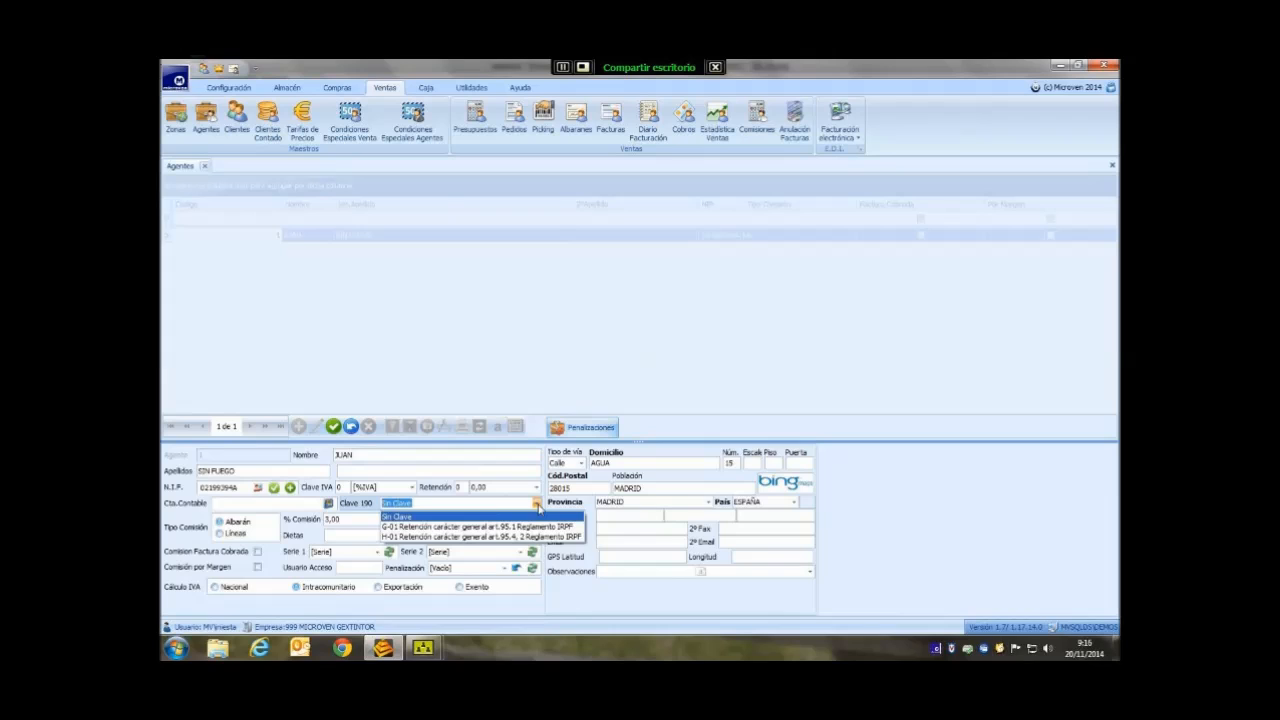
left_click(537, 507)
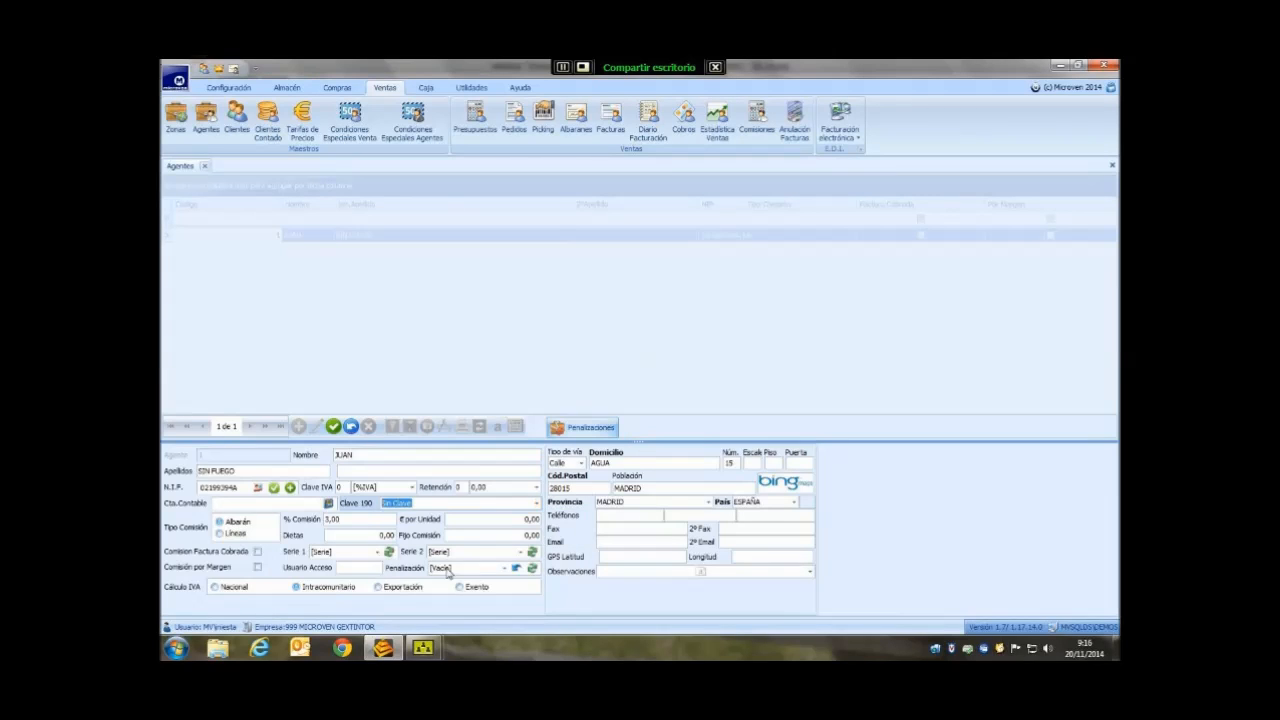
key("Tab")
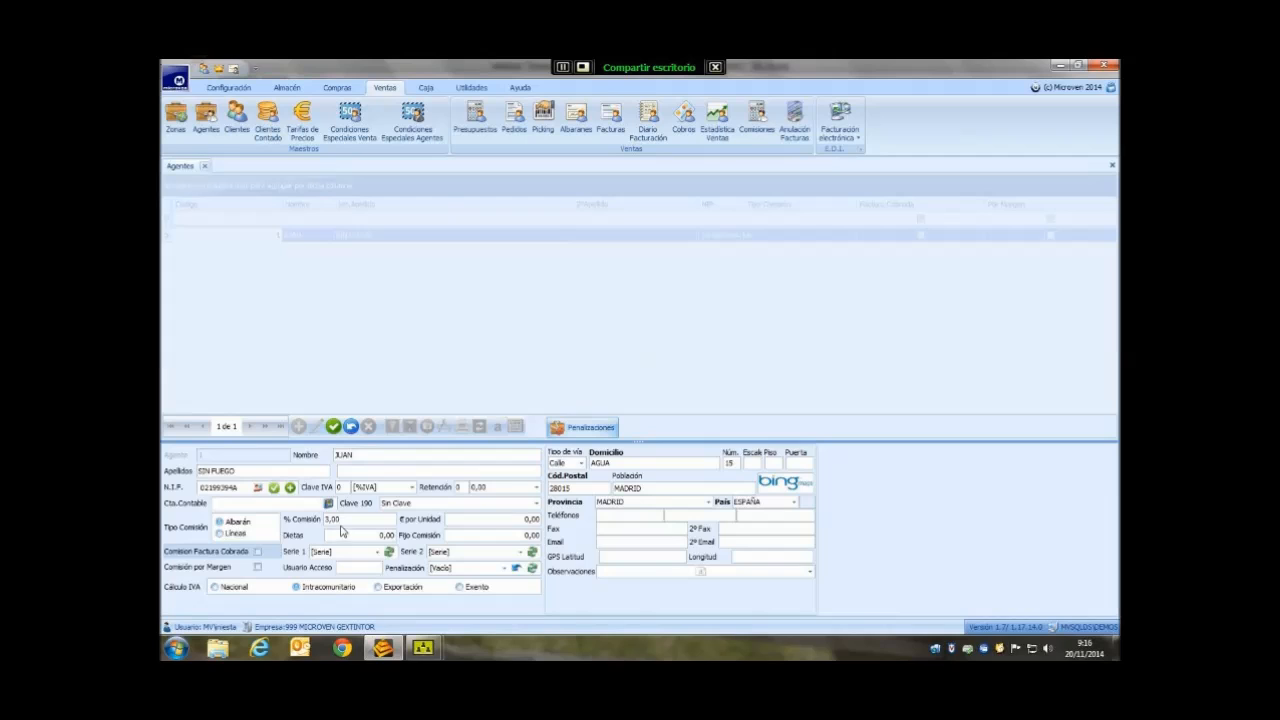
left_click(344, 522)
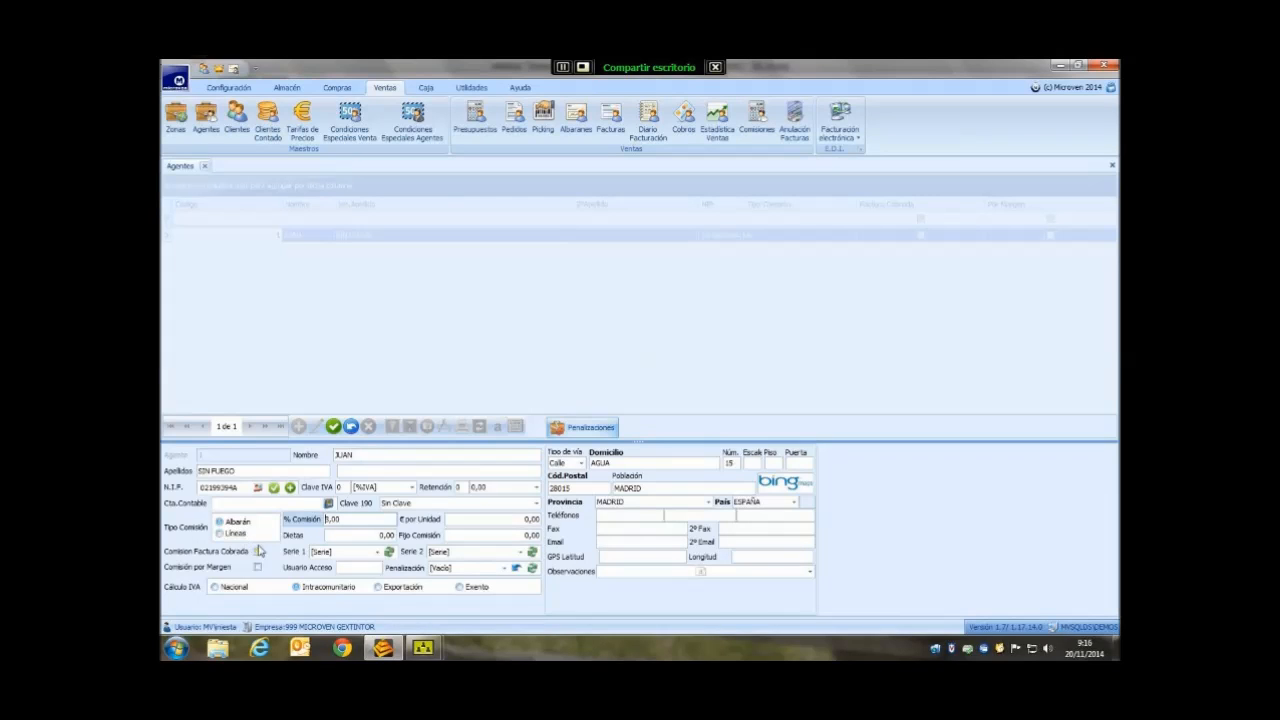
key("Tab")
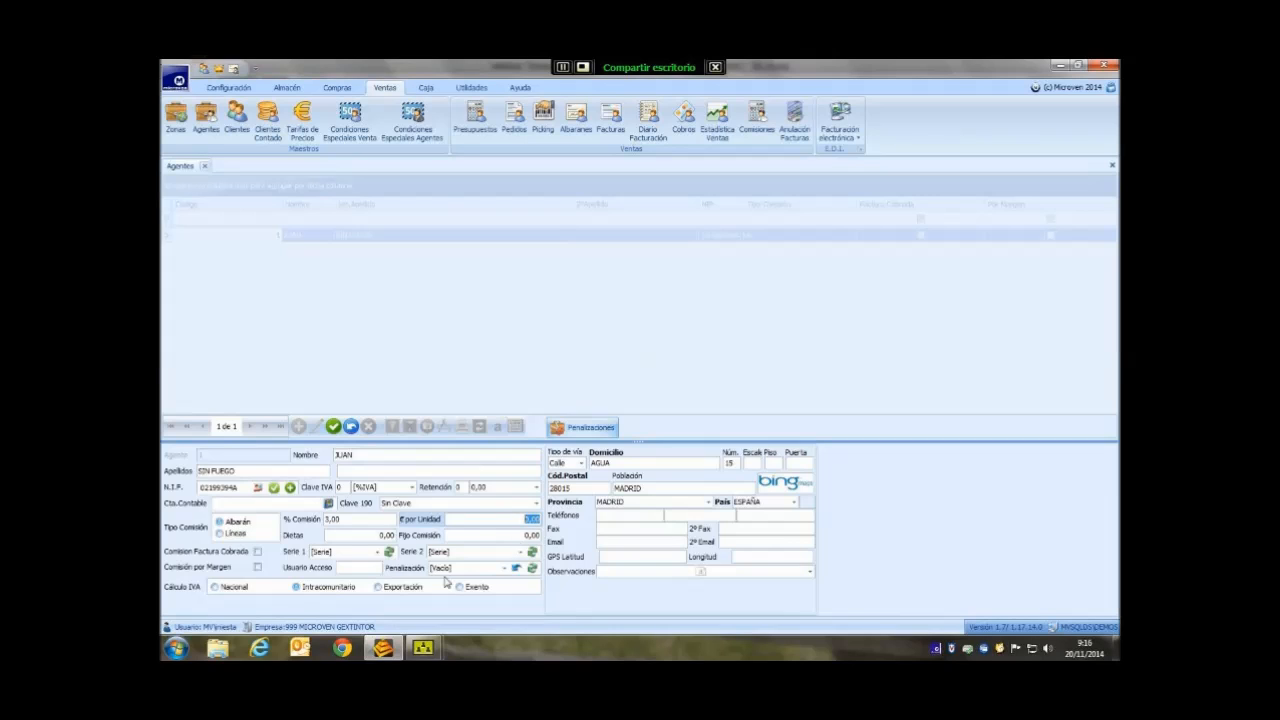
key("Tab")
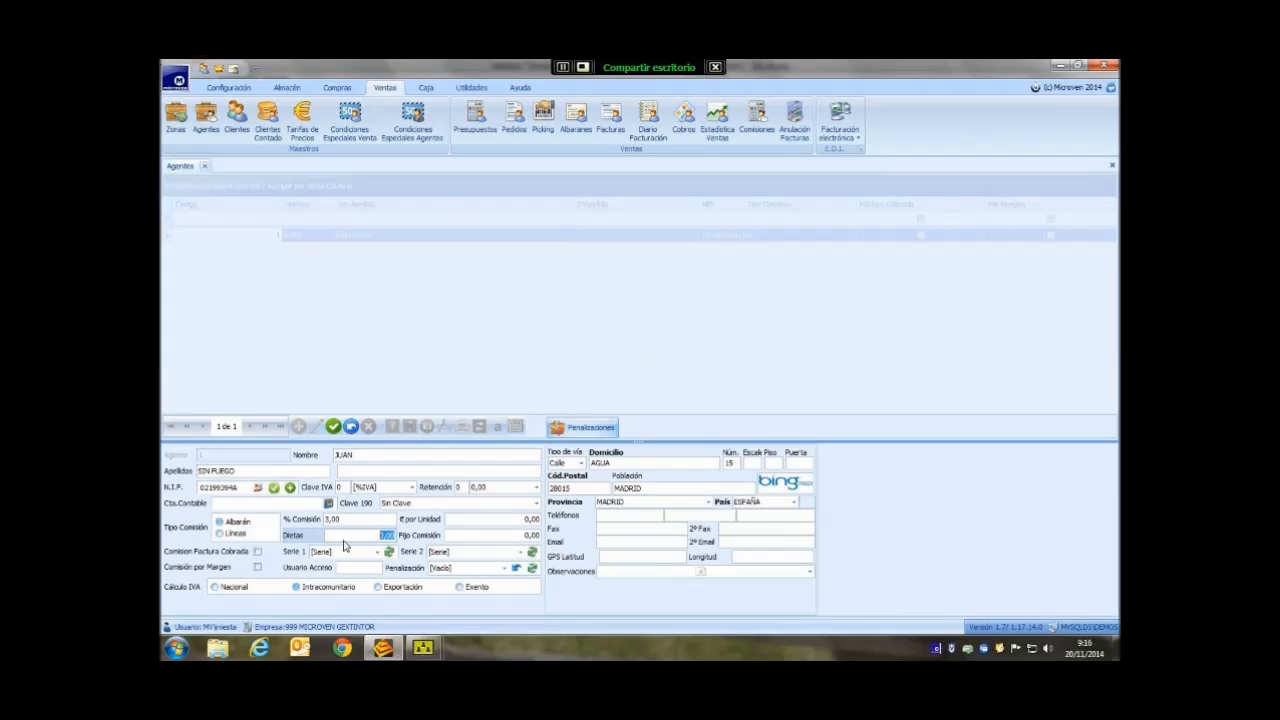
key("Tab")
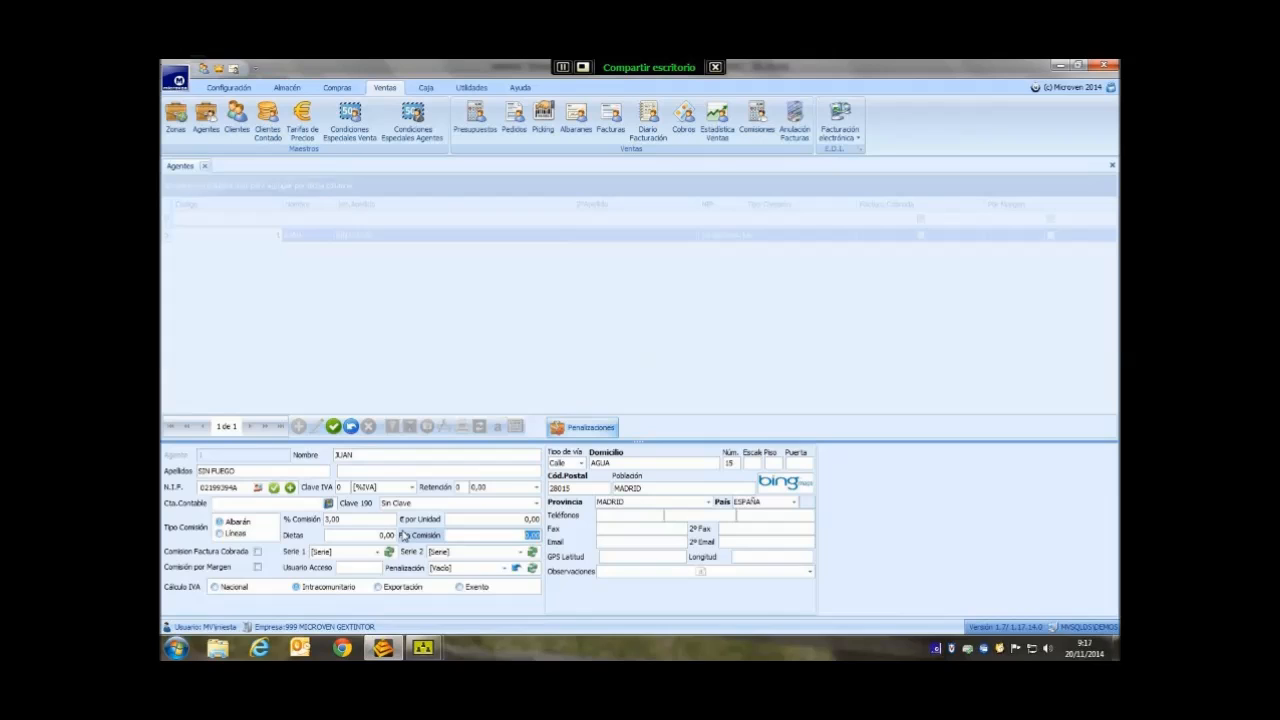
key("Tab")
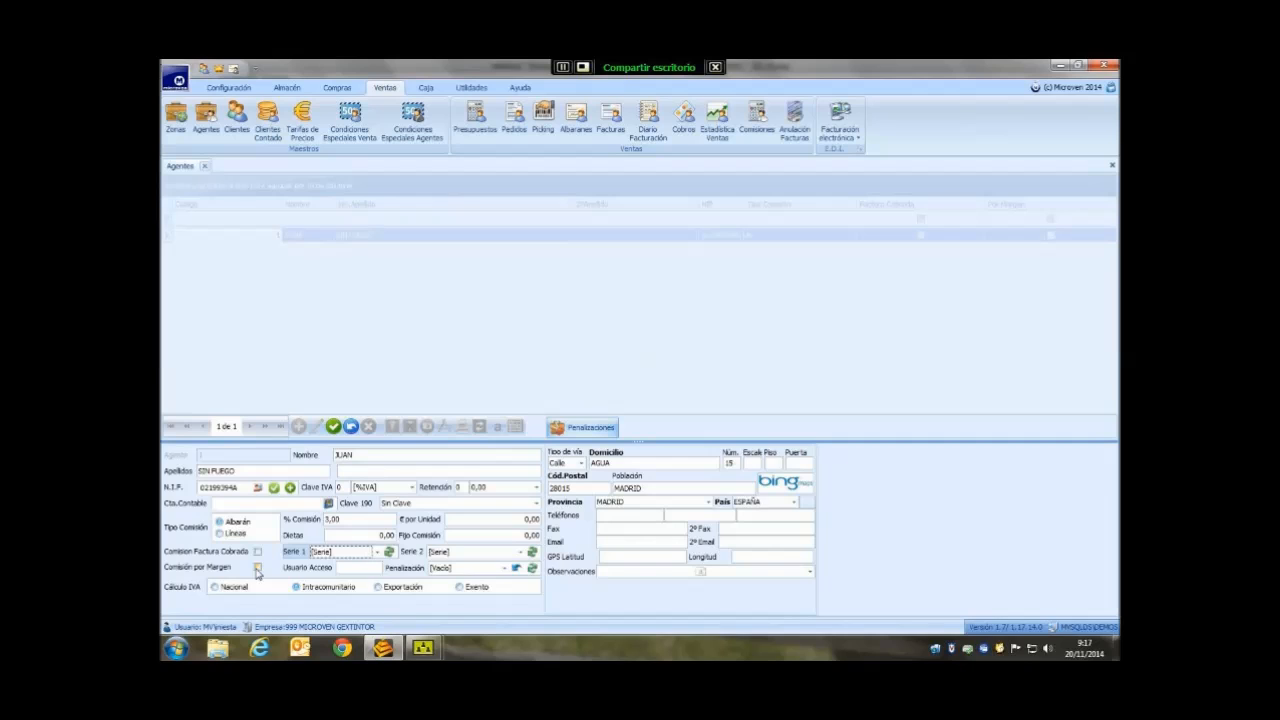
- Tick Comisión por Margen and Comisión Factura Cobrada on the agent record
left_click(257, 569)
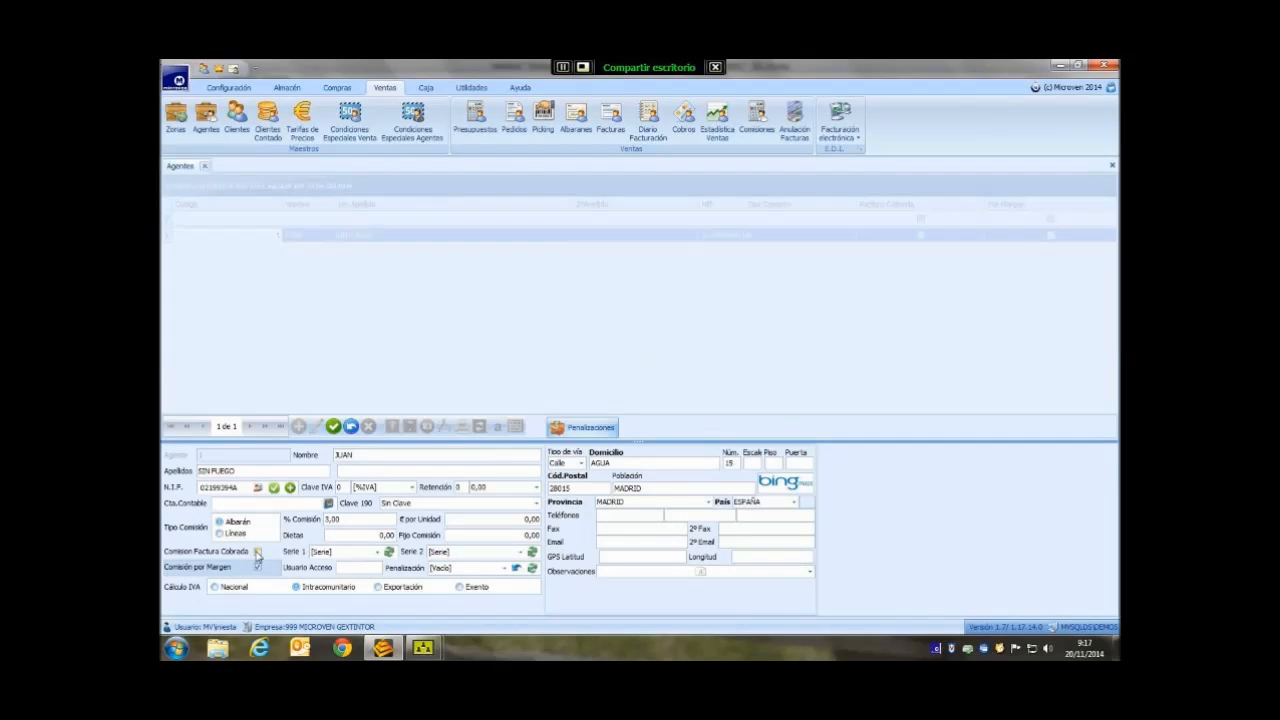
left_click(258, 552)
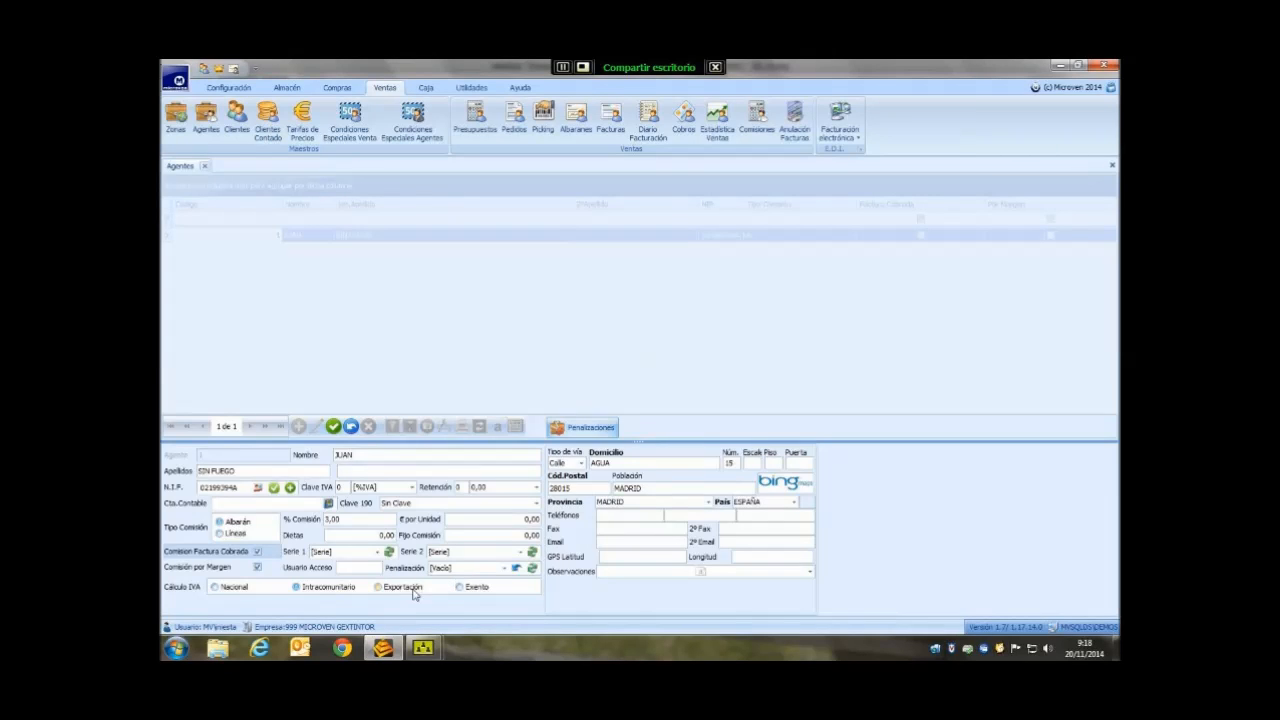
left_click(503, 568)
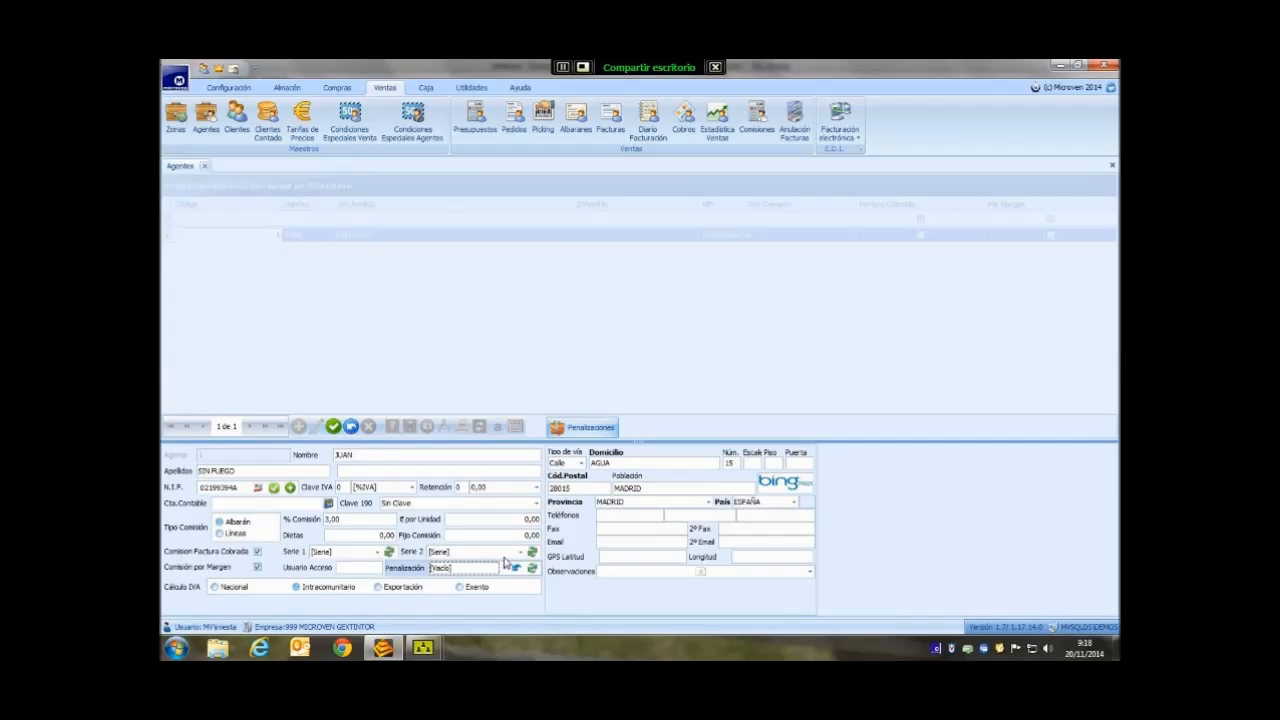
- Add penalty code 1, 'Penalización por falta de cobro', in the Penalizaciones table
left_click(590, 430)
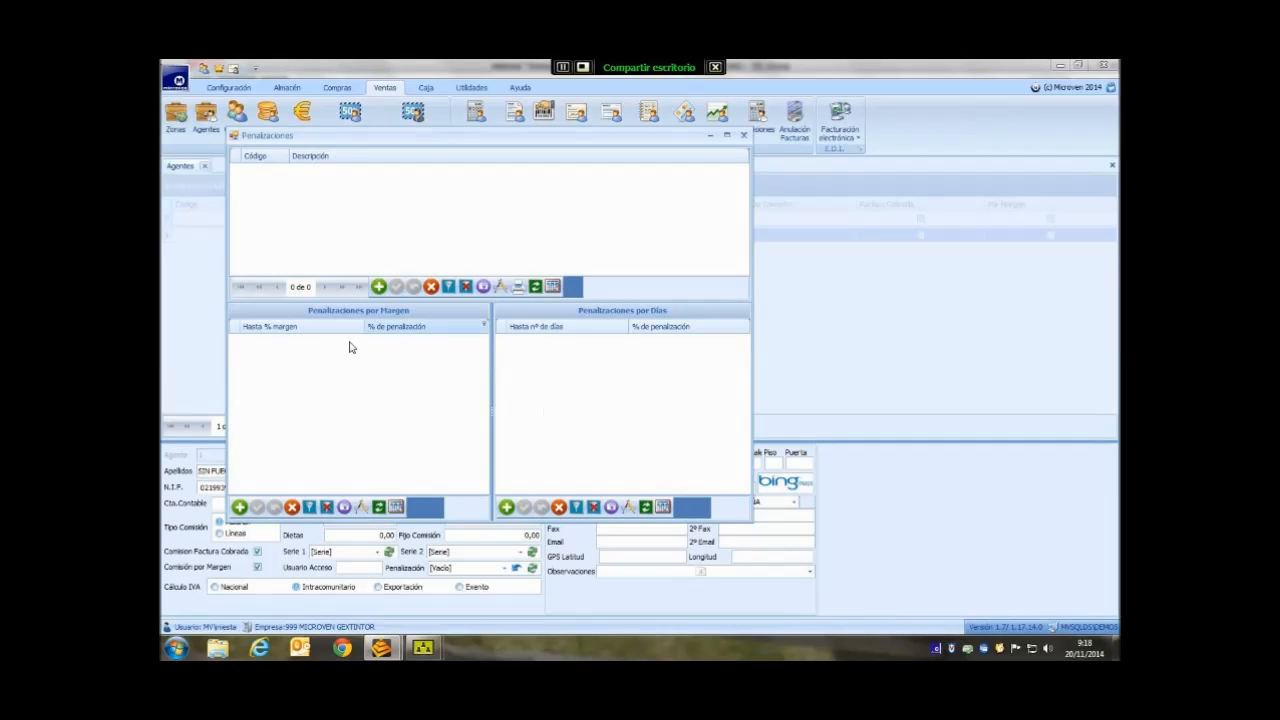
left_click(378, 287)
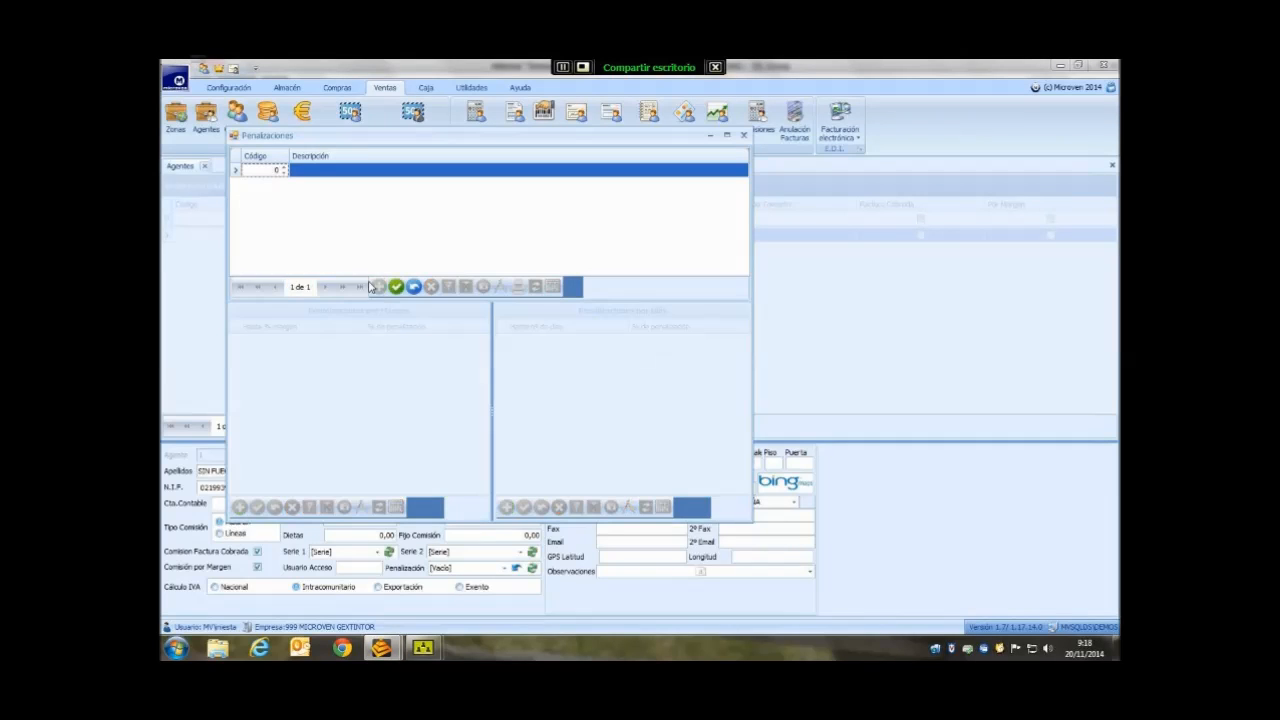
left_click(282, 169)
type("1")
key("Return")
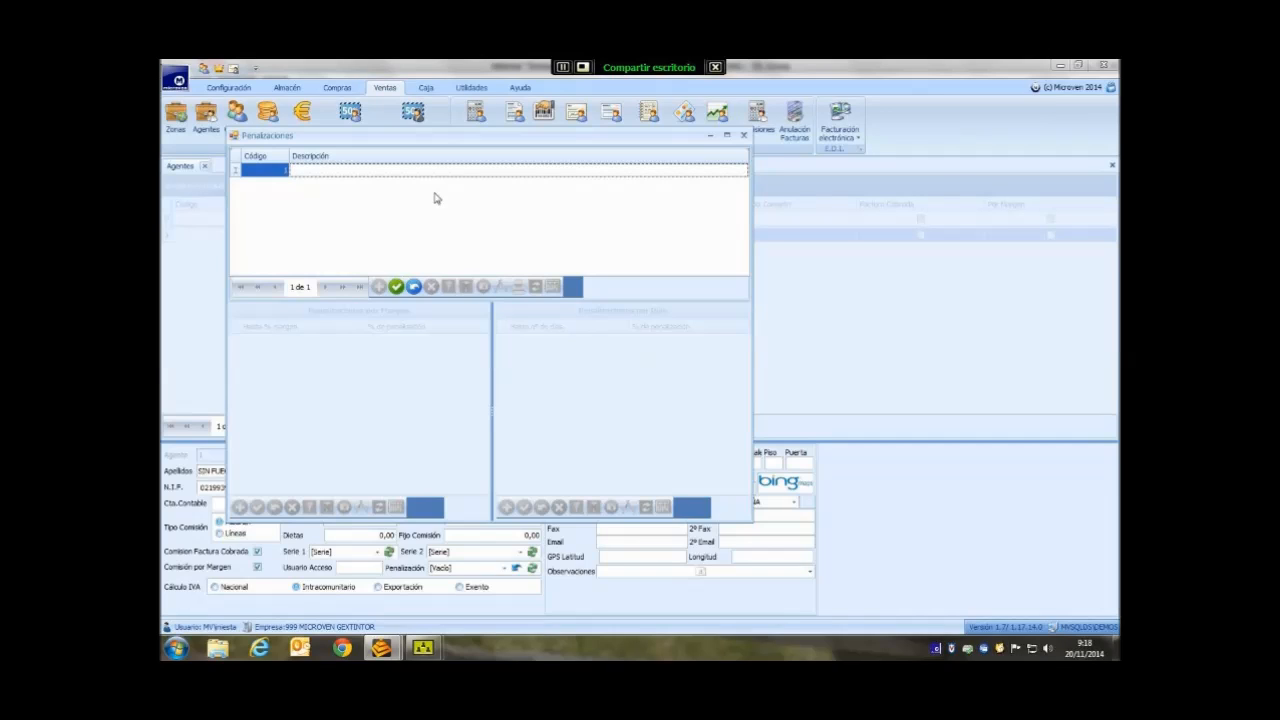
type("Penalización por falta de cobro")
left_click(396, 287)
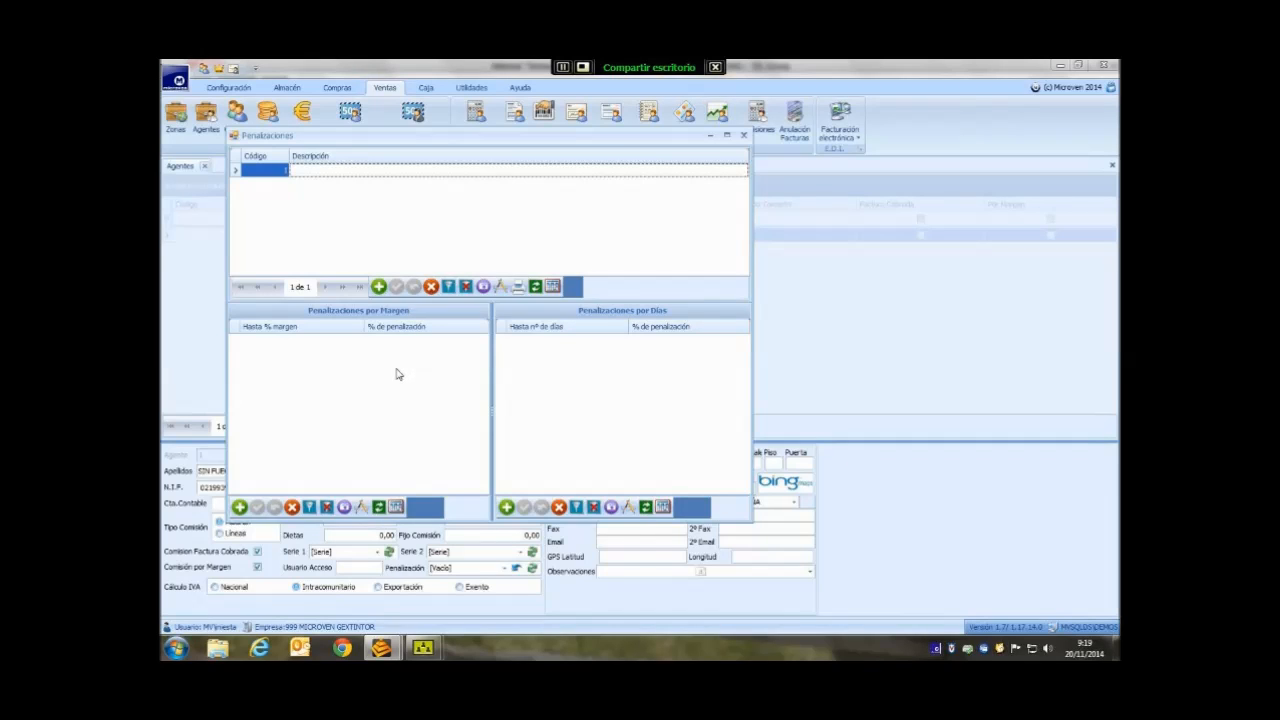
- Add a margin penalty tier of up to 10% margin with a 5% penalty
left_click(240, 507)
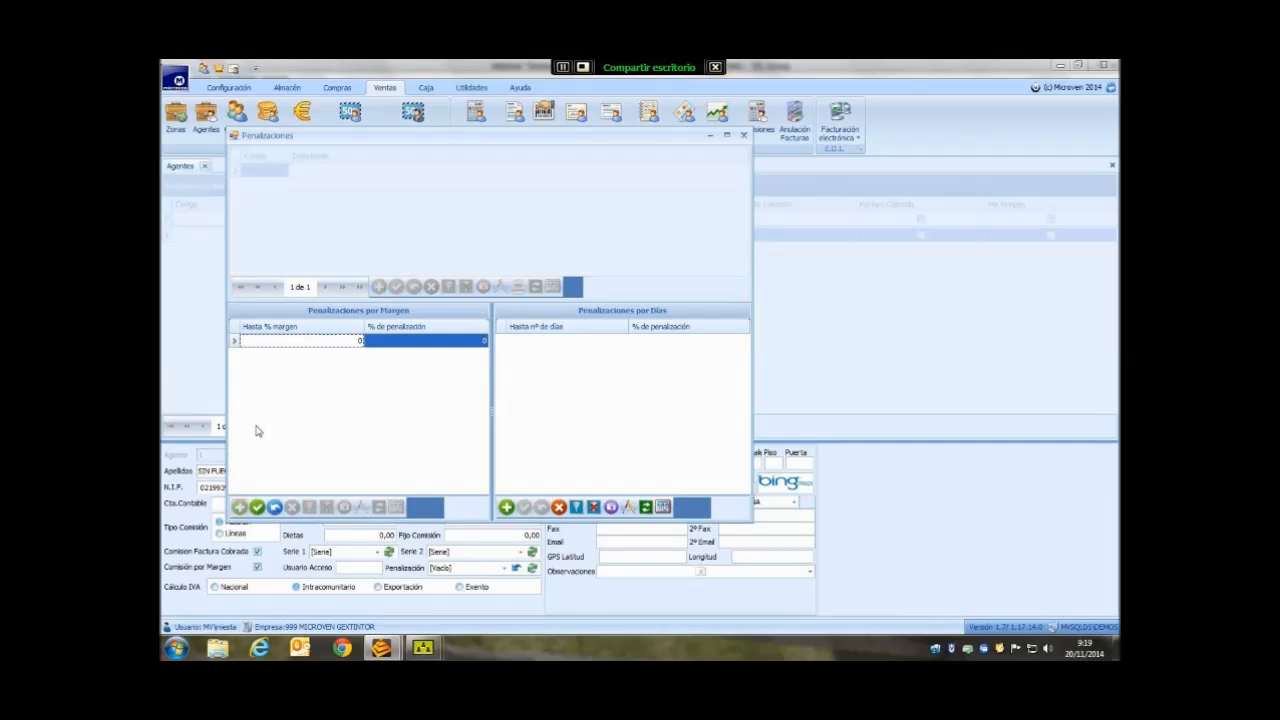
type("10")
key("Tab")
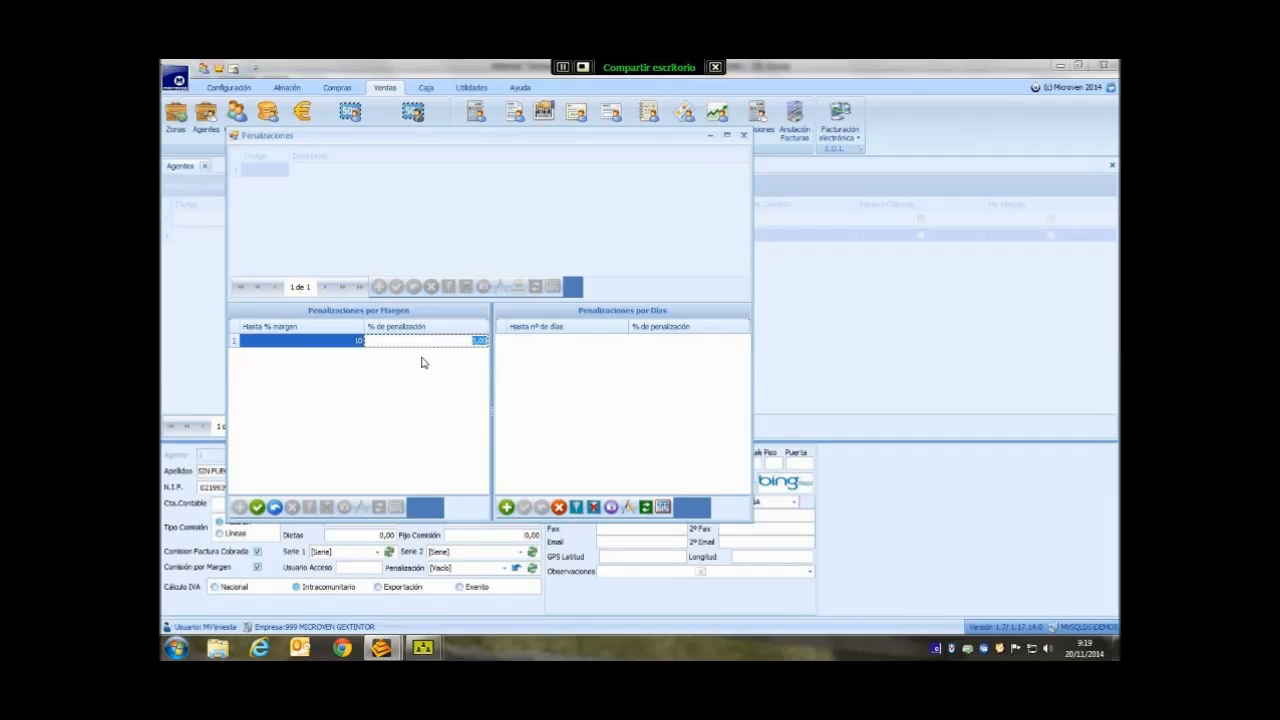
type("5")
key("shift+Tab")
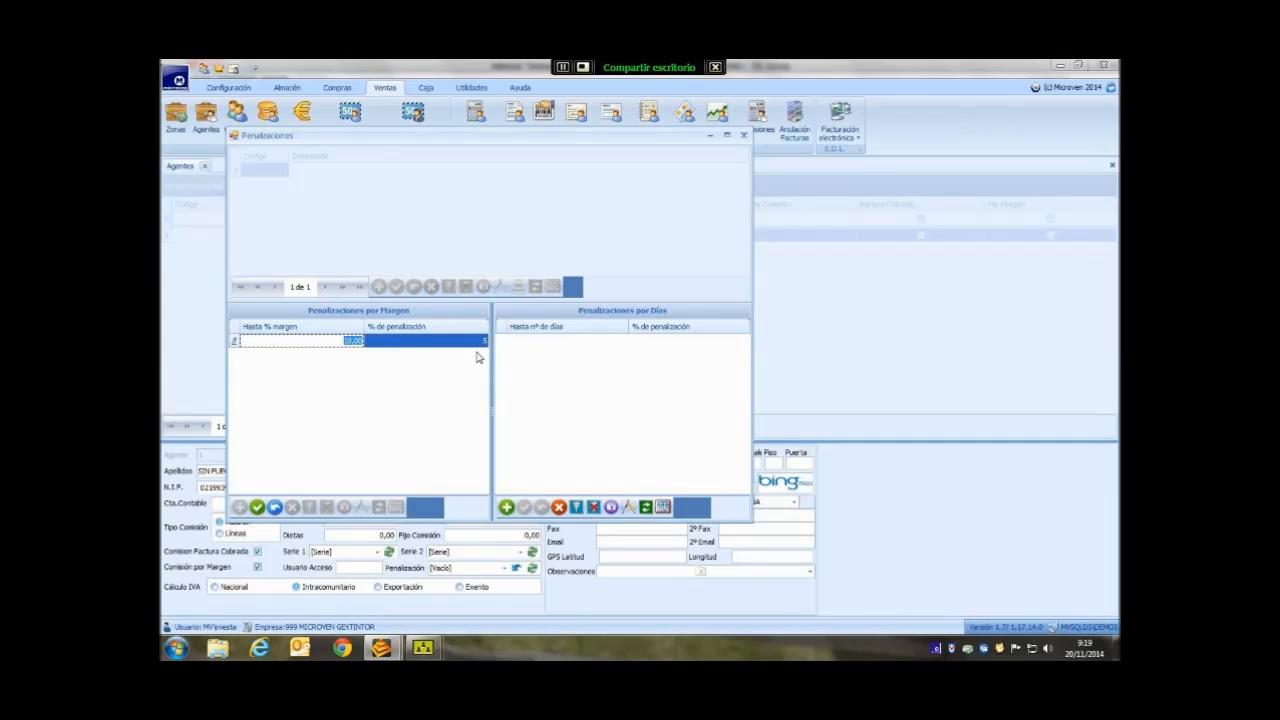
key("Tab")
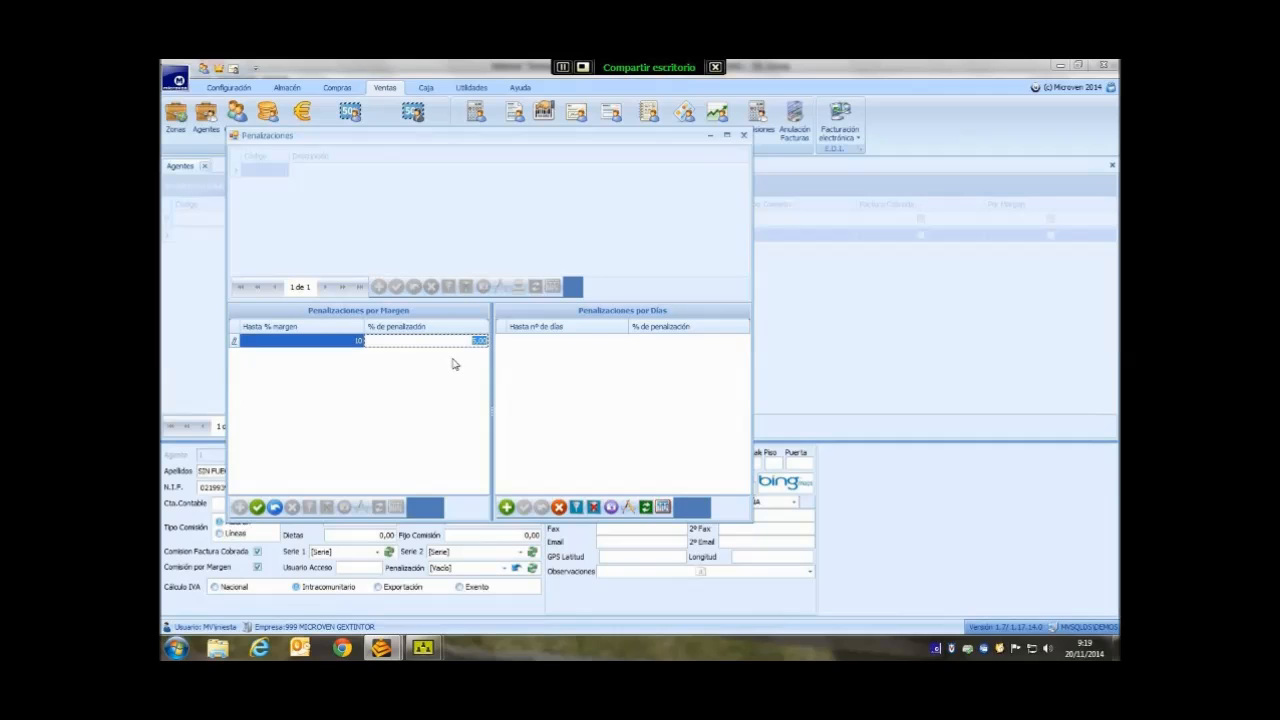
left_click(257, 507)
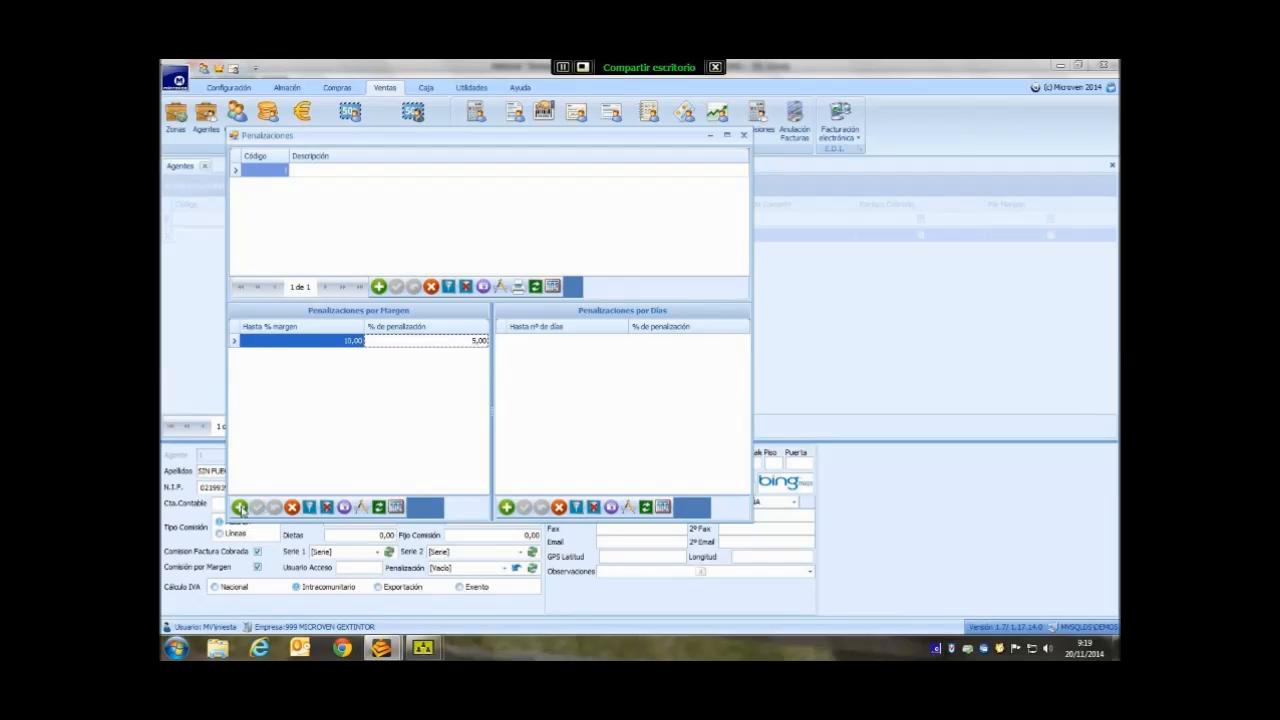
- Add a second margin tier of up to 20% margin with a 5% penalty
left_click(239, 507)
key("Tab")
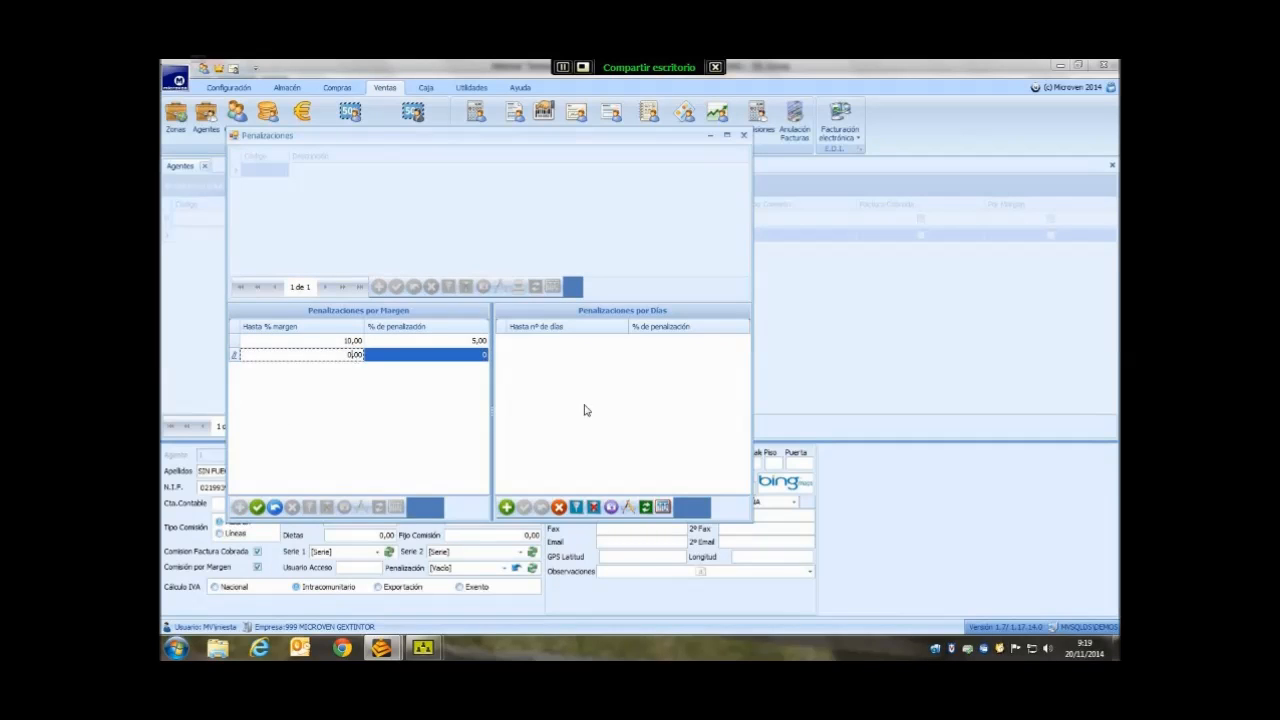
key("ctrl+a")
type("20")
key("Tab")
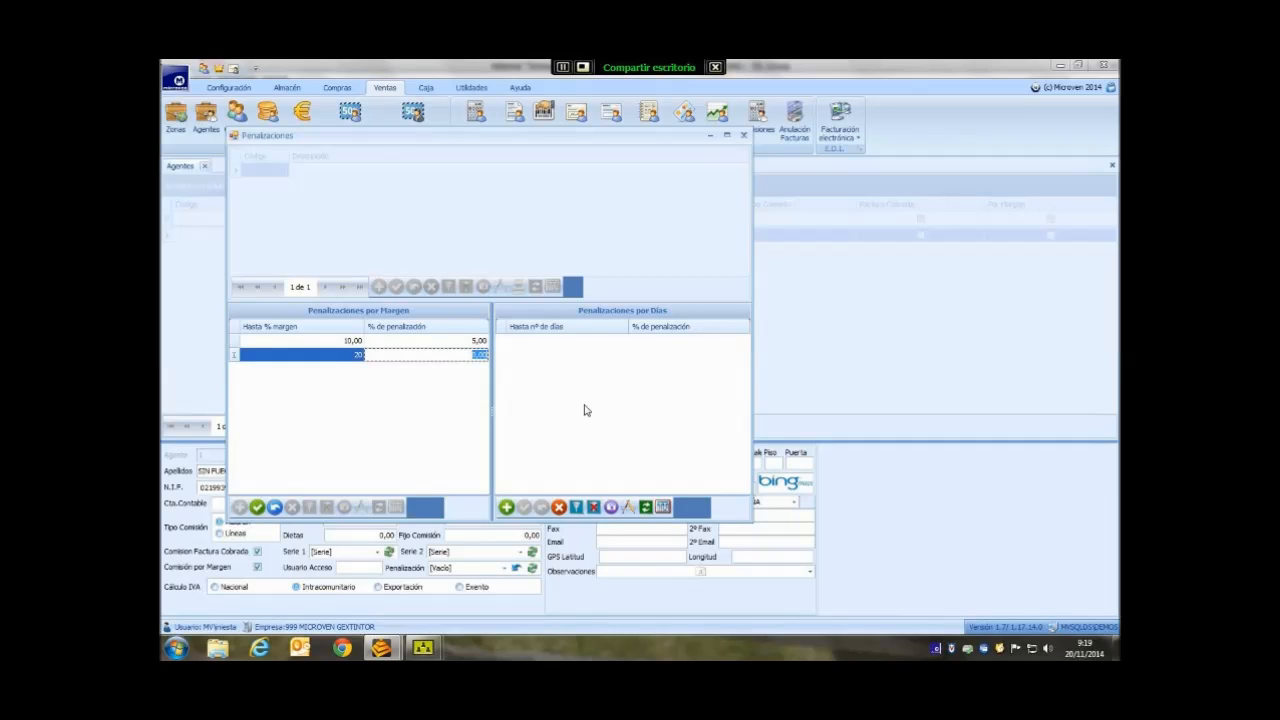
type("5")
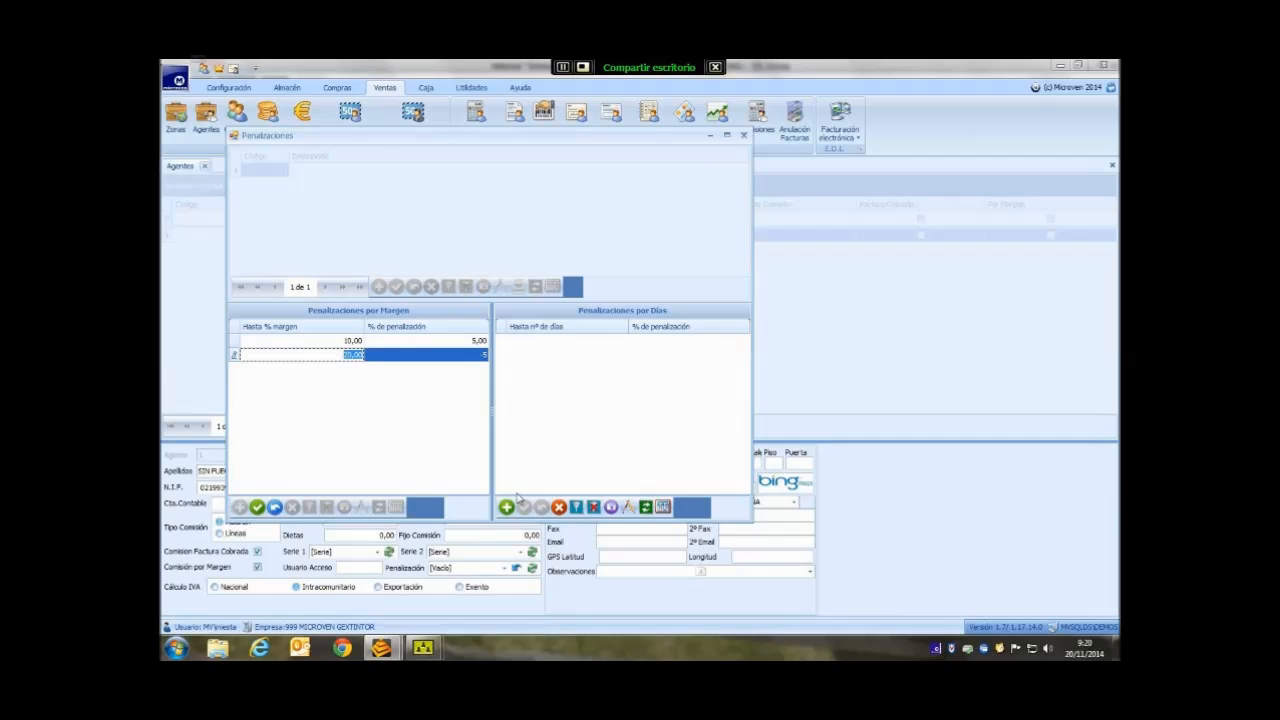
left_click(257, 507)
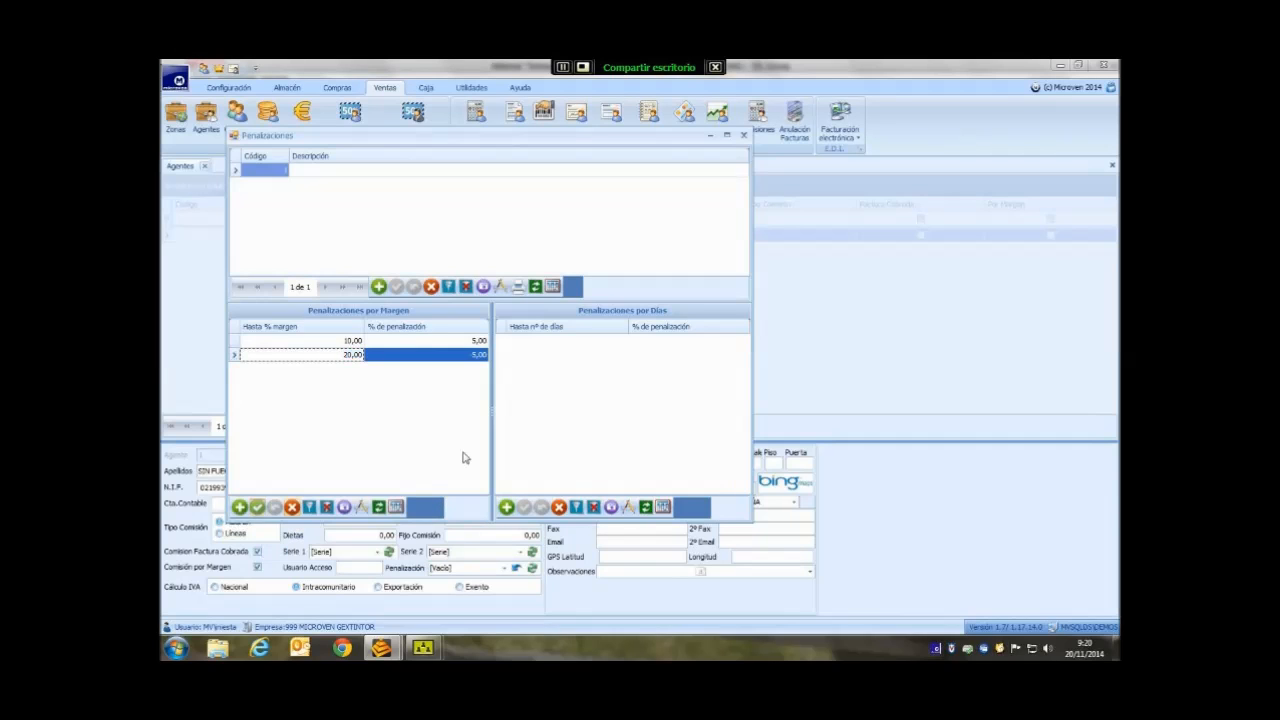
- Add a day-based penalty tier of up to 30 days at 0%
left_click(506, 507)
left_click_drag(620, 342, 607, 342)
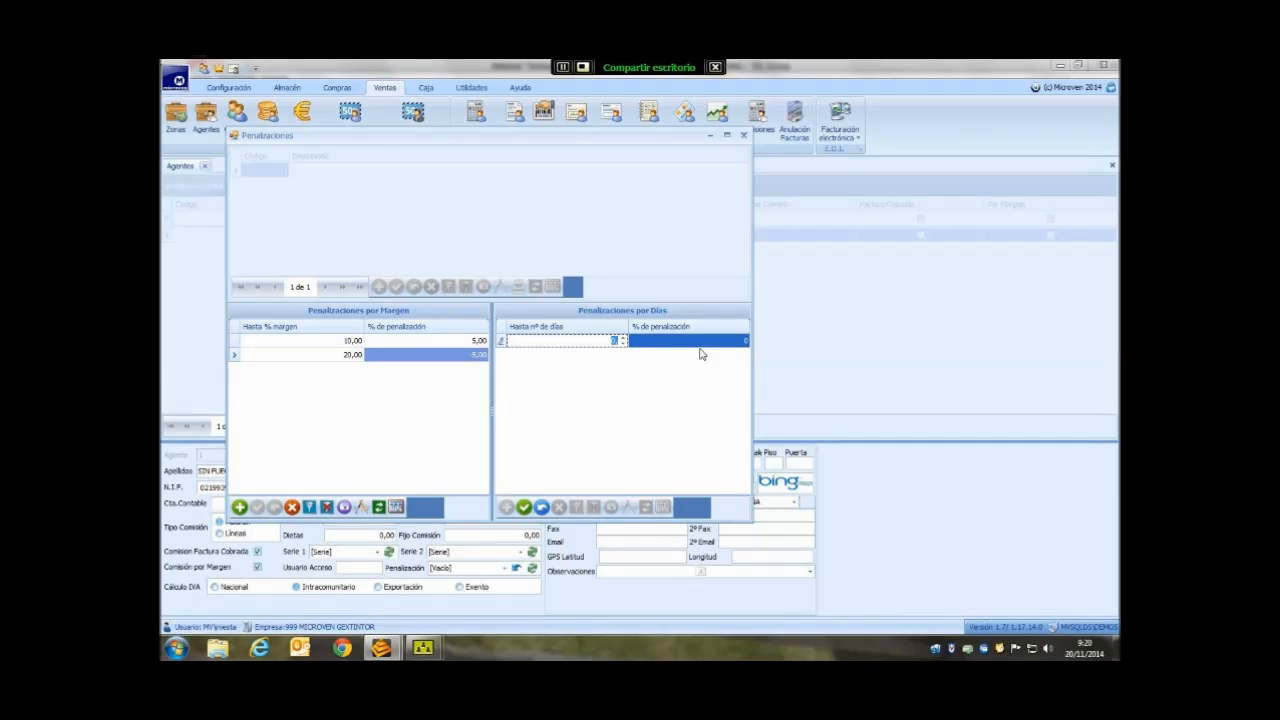
type("30,")
key("Tab")
key("shift+Tab")
left_click(524, 508)
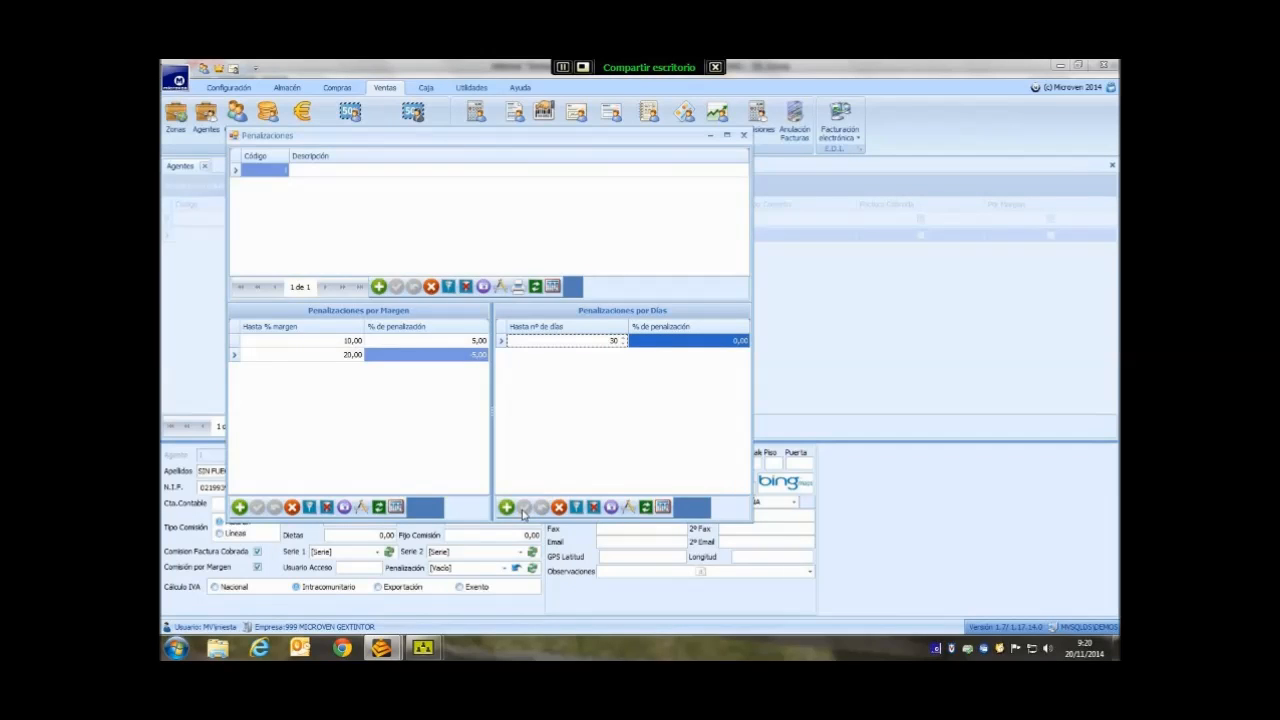
- Add a second day-based tier of up to 60 days with a 5% penalty
left_click(506, 508)
type("60")
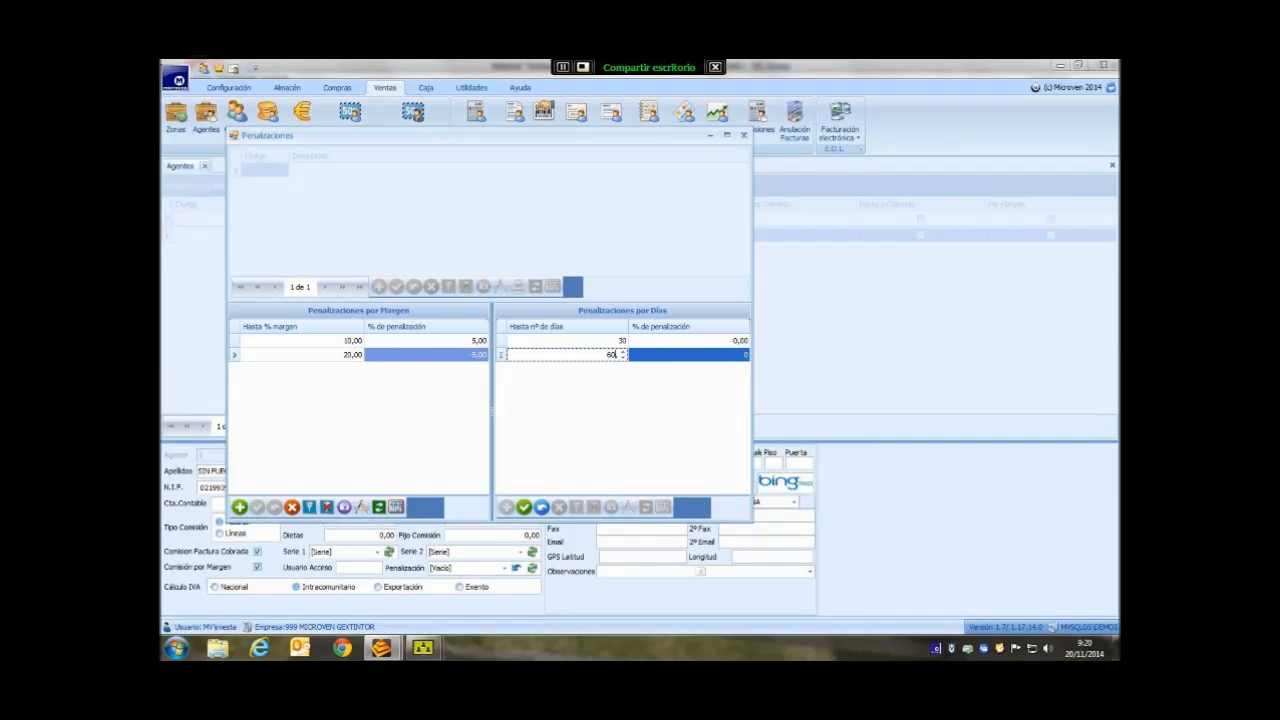
key("Tab")
type("5")
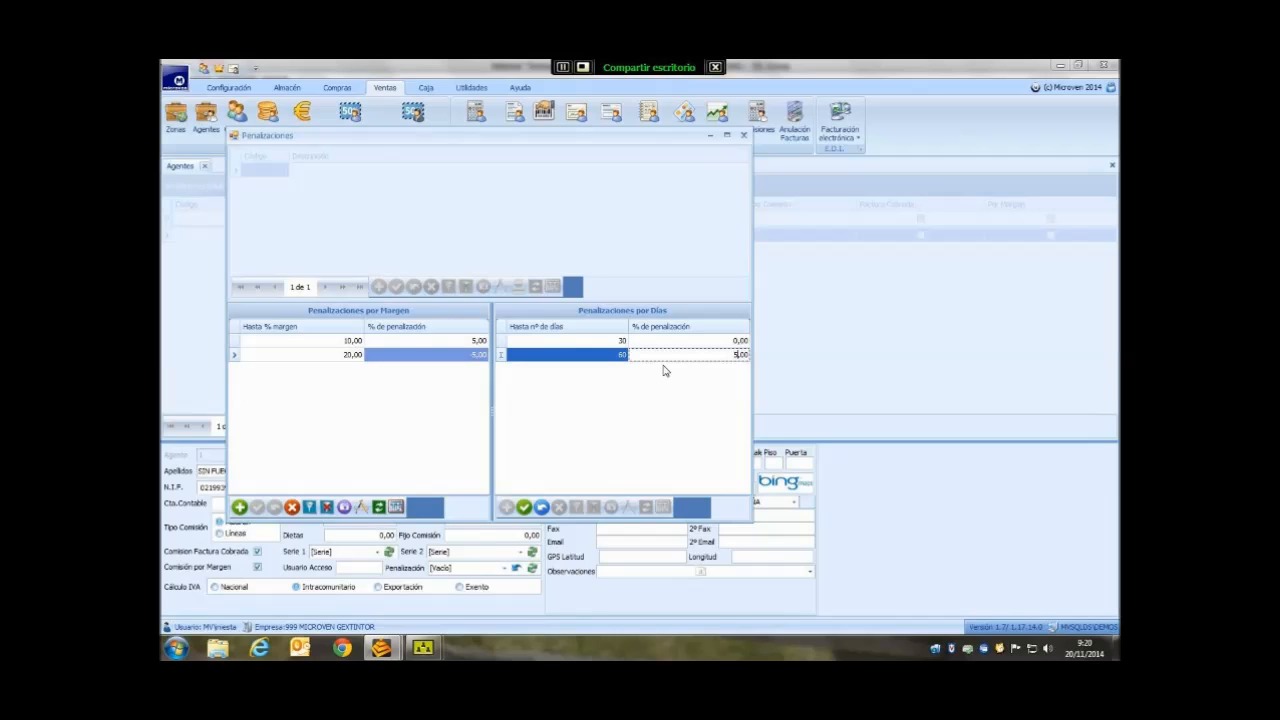
key("Return")
left_click(517, 512)
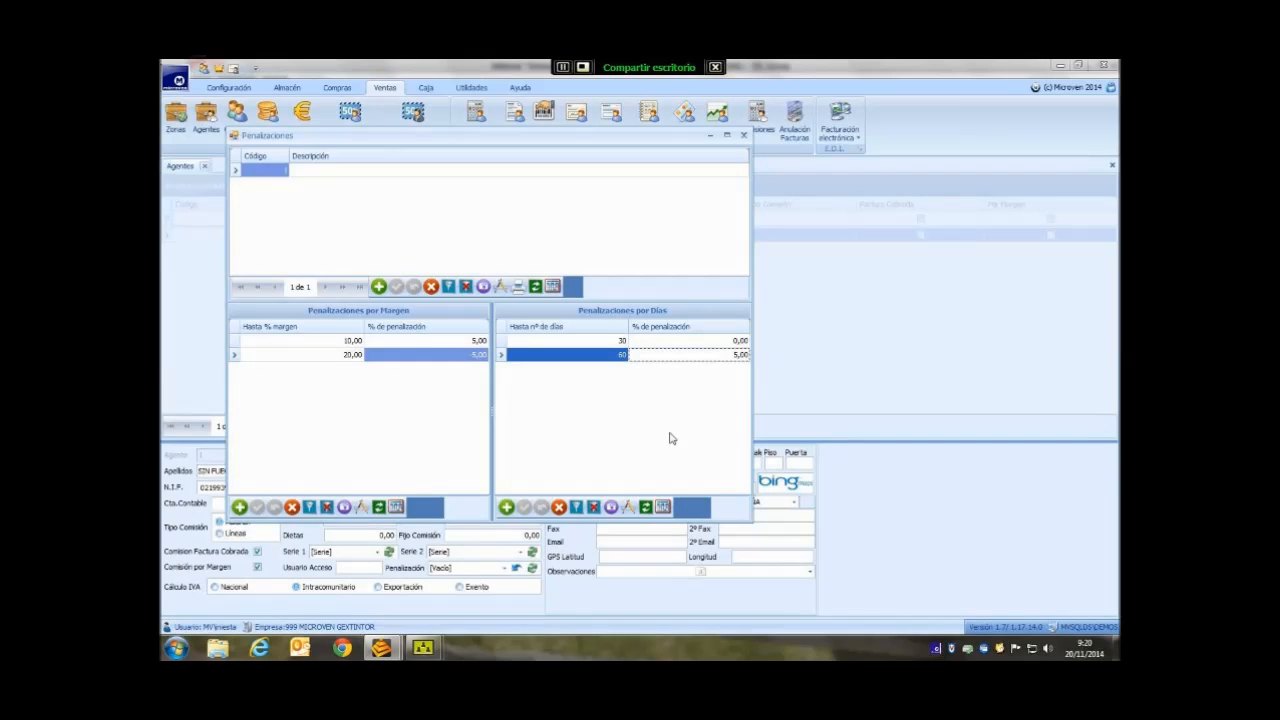
- Close Penalizaciones and leave the agent's Penalización field empty
left_click(743, 134)
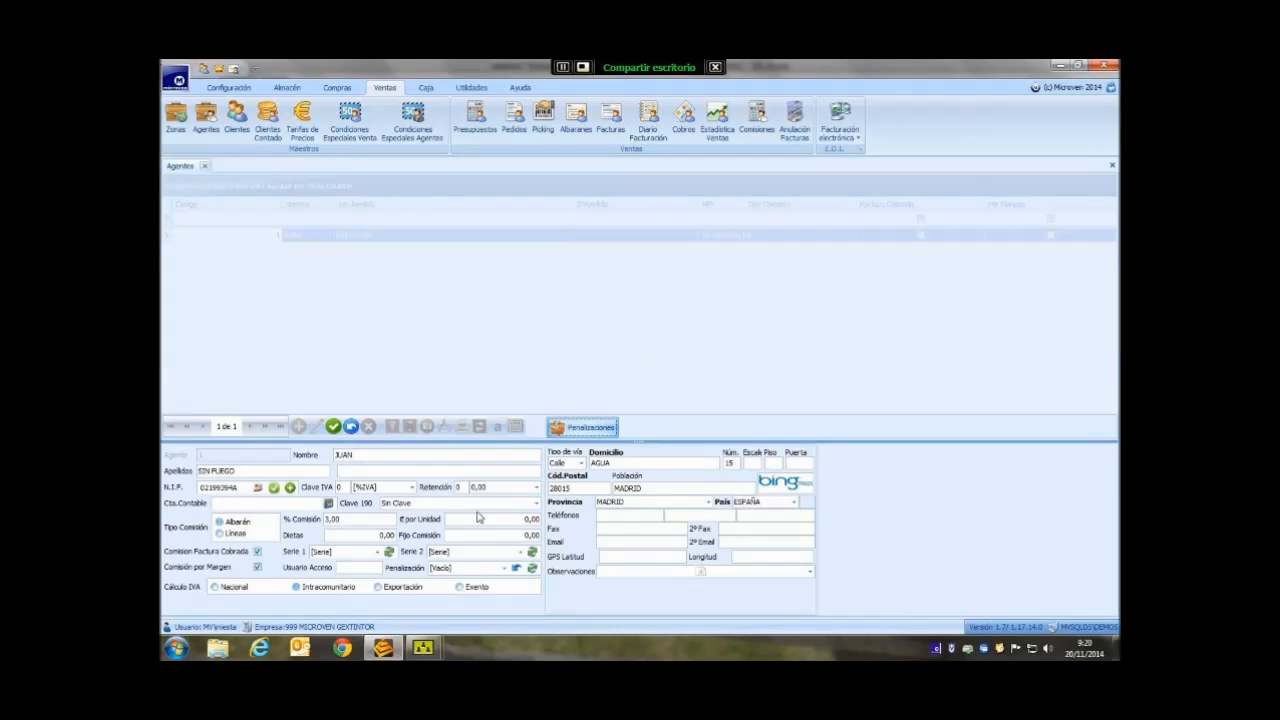
left_click(504, 569)
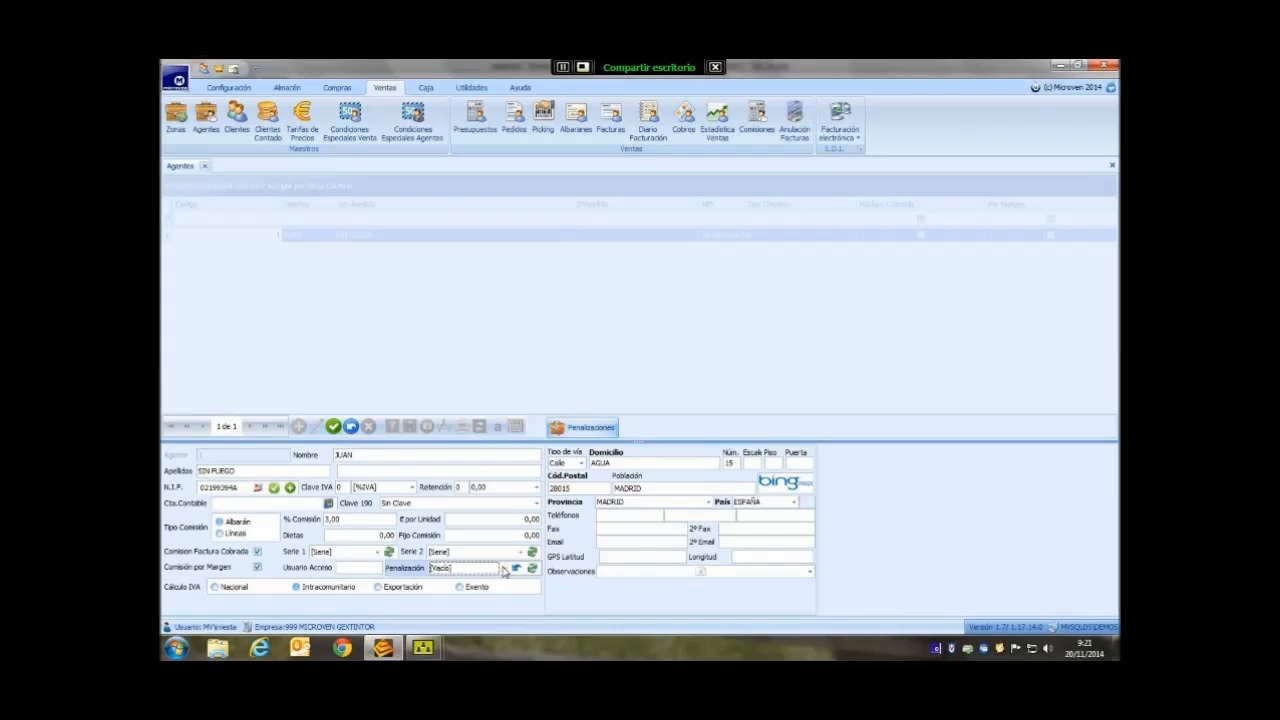
left_click(504, 569)
left_click(521, 503)
- Set Cálculo IVA to Nacional, turn off the NIF check and save the agent
left_click(323, 595)
left_click(213, 591)
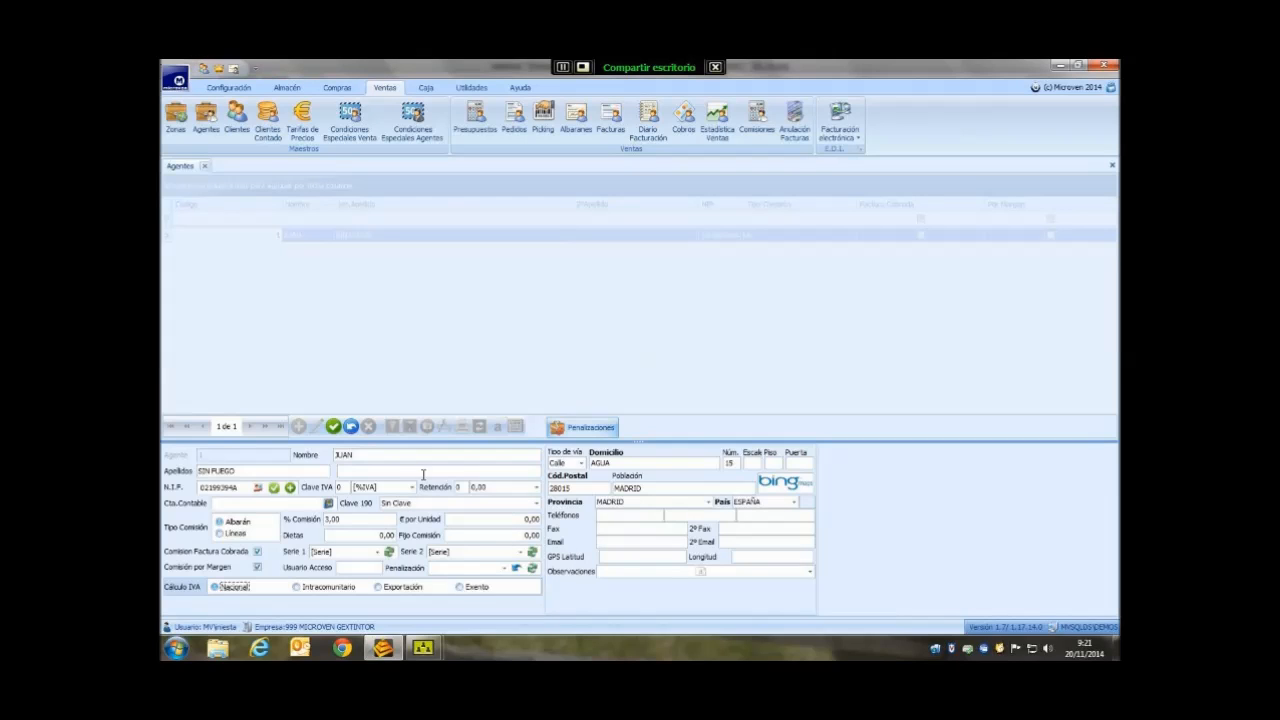
left_click(332, 428)
mouse_move(201, 491)
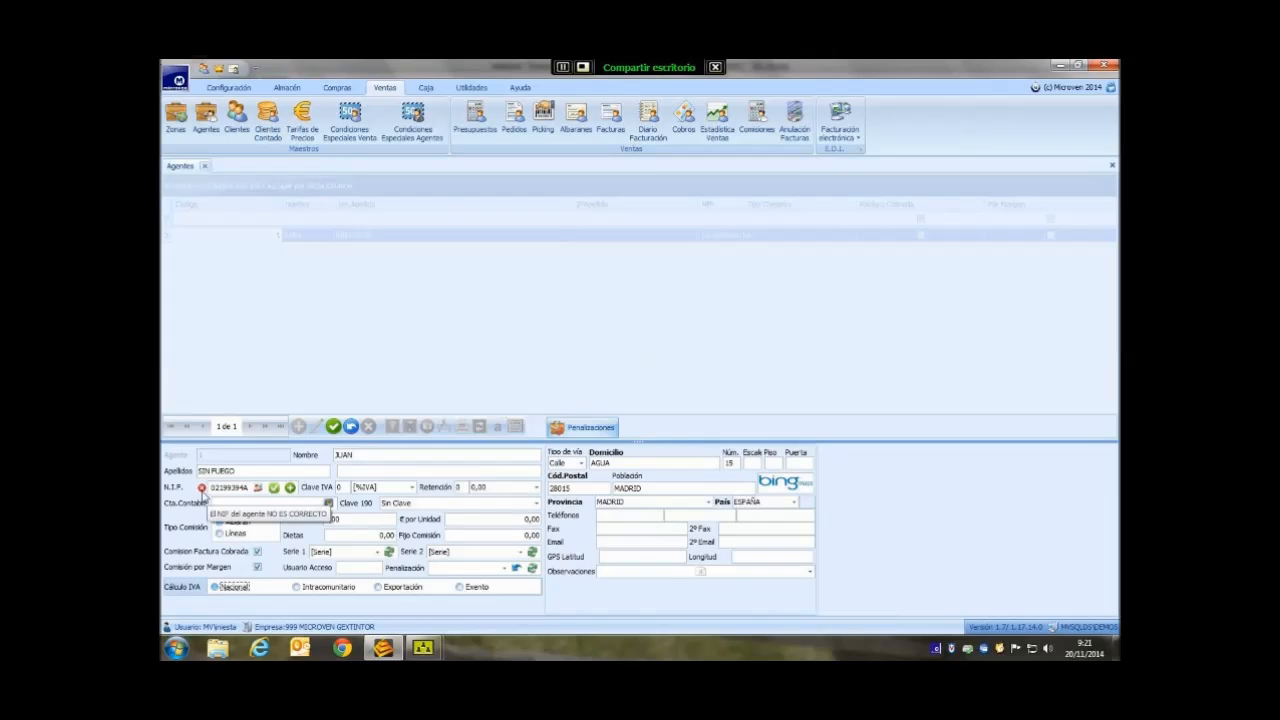
left_click(273, 487)
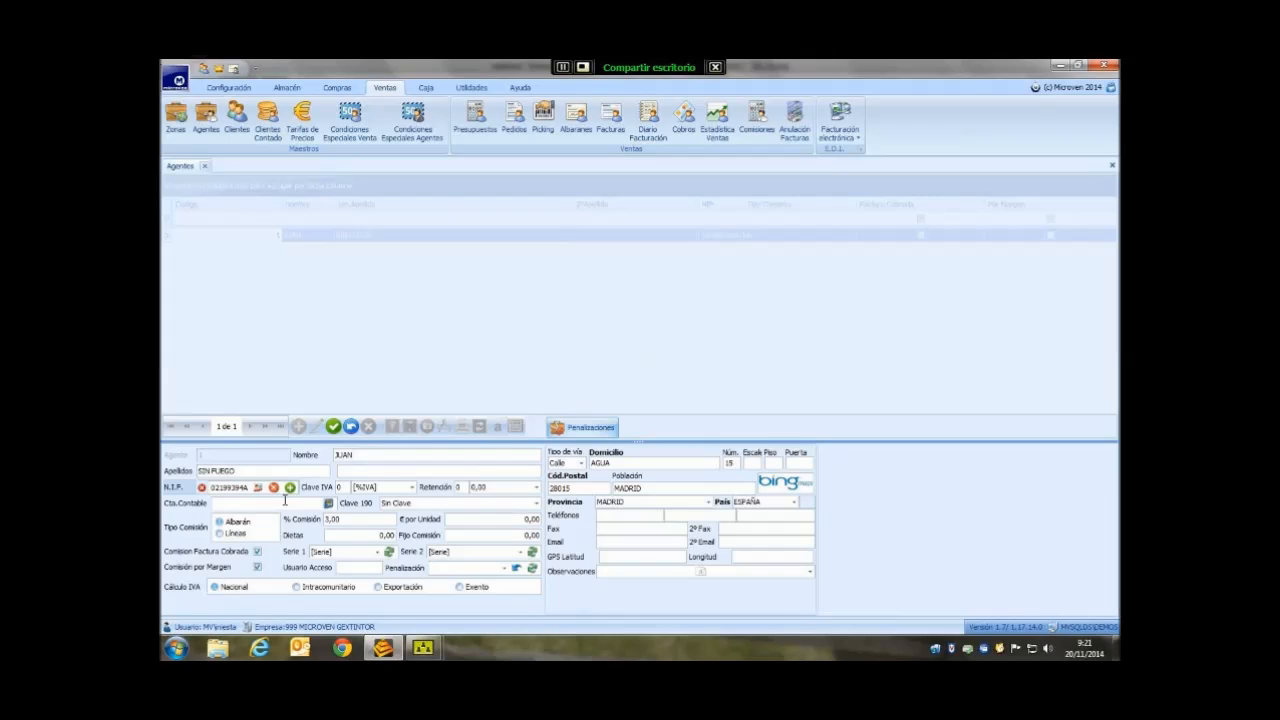
left_click(336, 430)
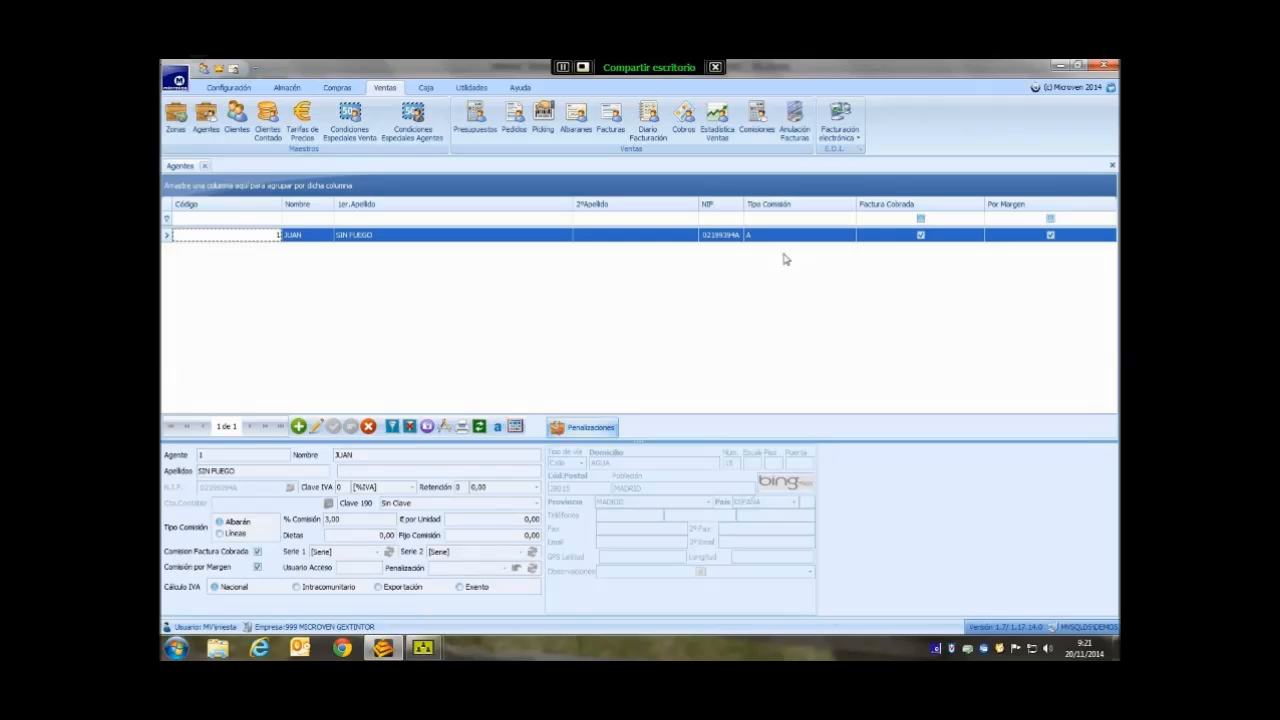
- Close the agents screen and display ABANICO S.A.'s record in the Clientes list
left_click(1112, 167)
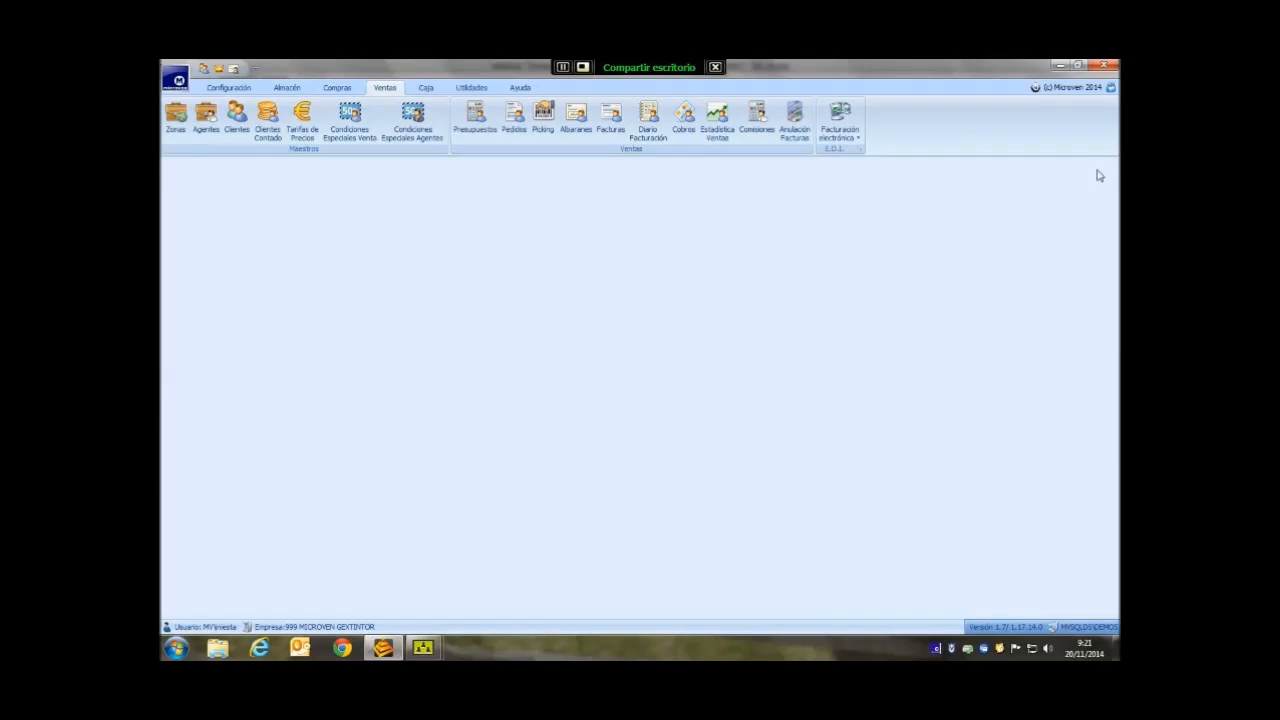
left_click(237, 124)
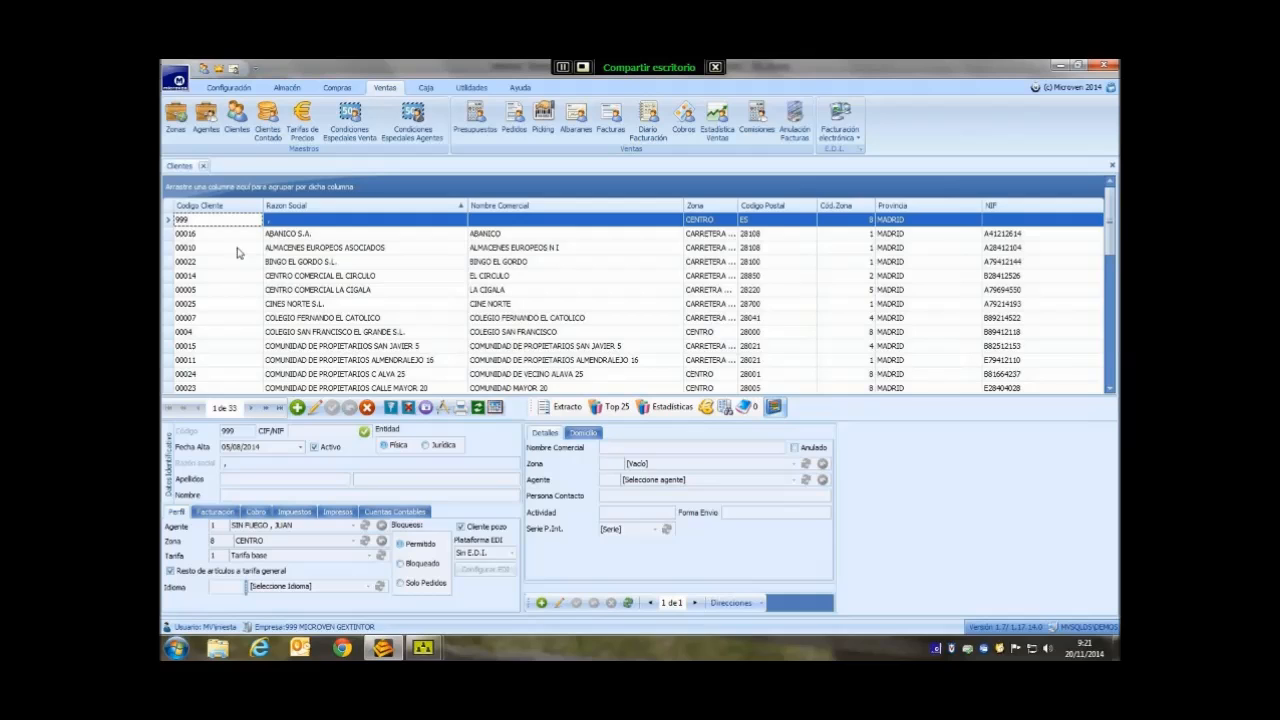
left_click(282, 236)
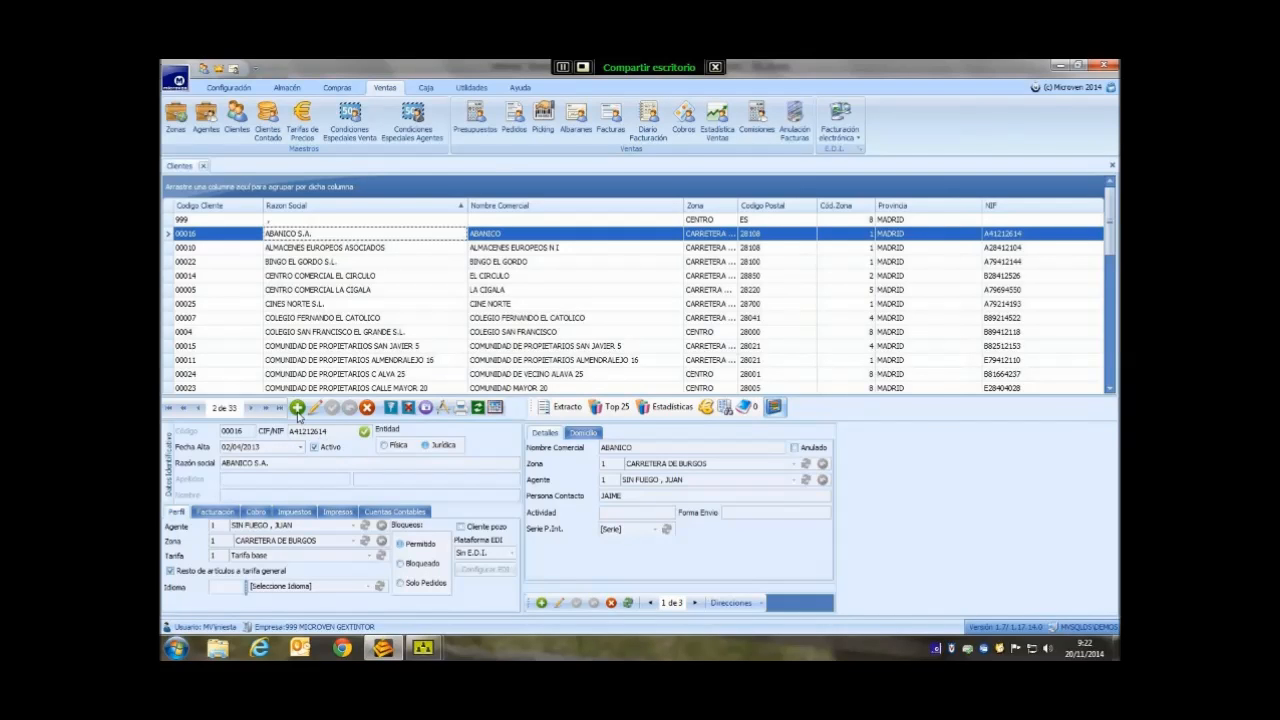
- Start a new client record, entering its new client code and tax ID
left_click(297, 408)
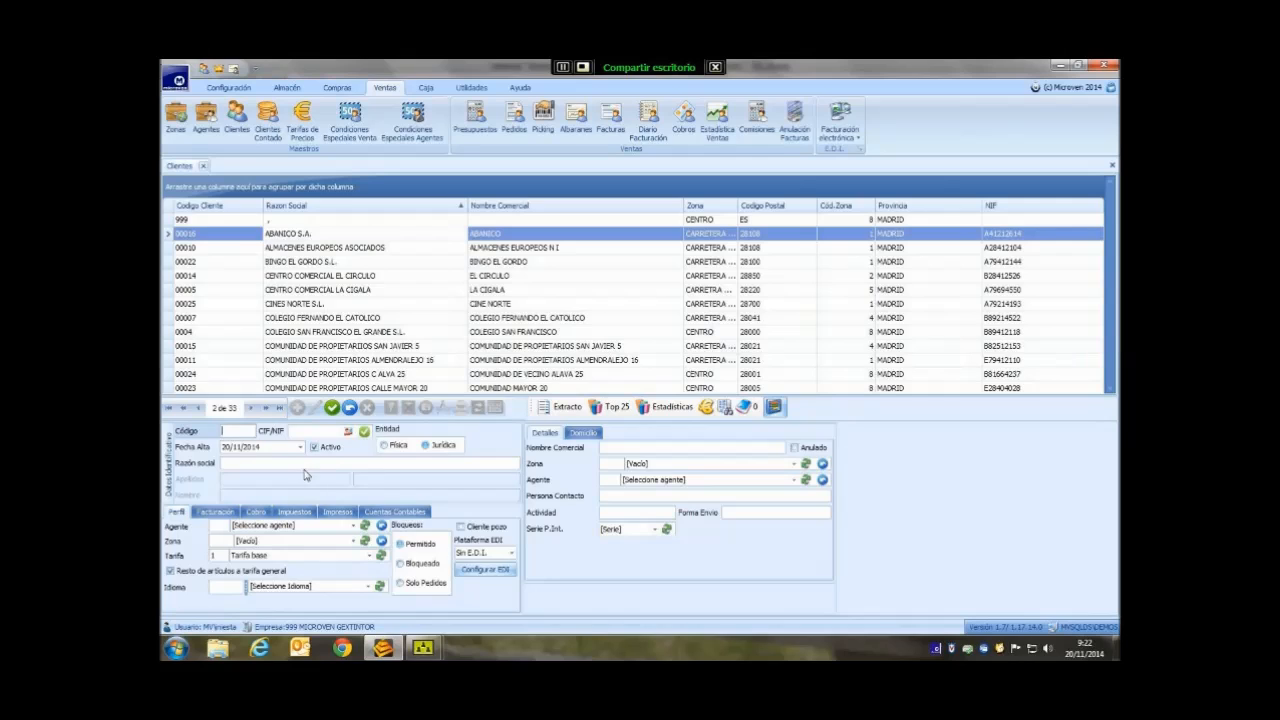
type("00080")
key("Tab")
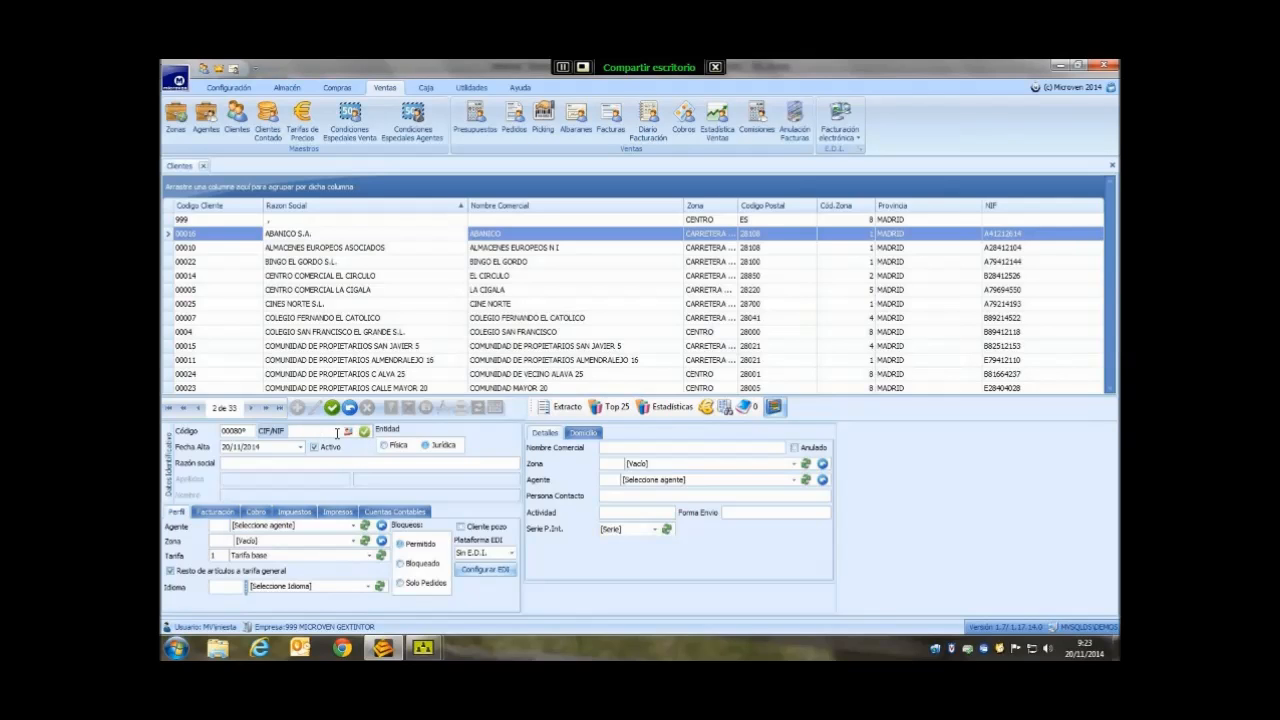
left_click(372, 465)
- Correct the tax ID by removing its trailing letter so Razón social fills with EMPRESA SL
mouse_move(292, 434)
left_click(365, 435)
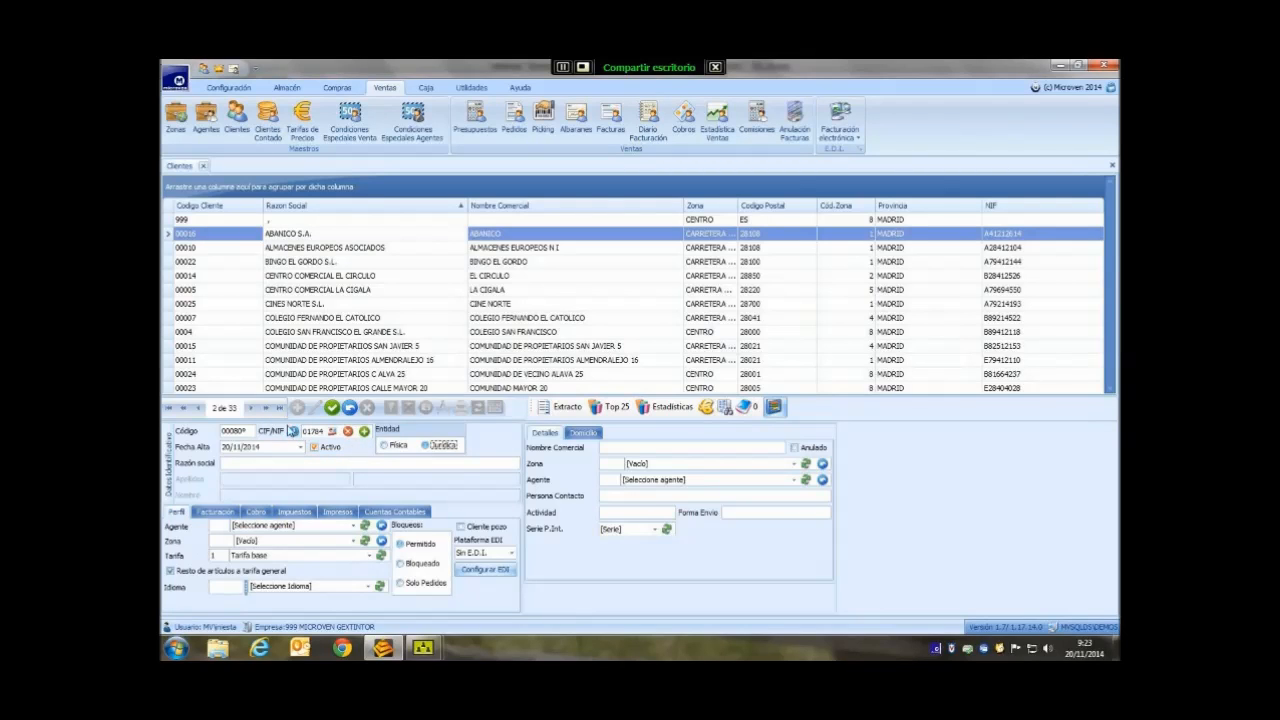
mouse_move(295, 436)
left_click(363, 433)
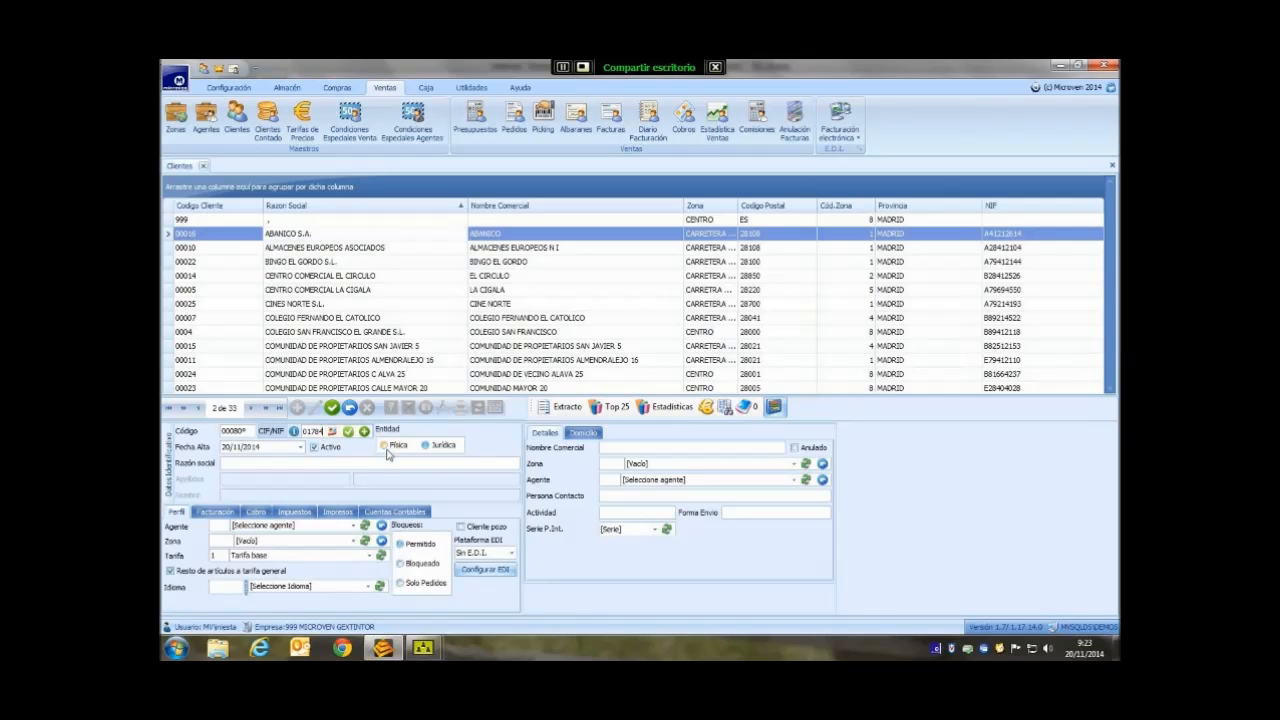
left_click(387, 450)
key("Left")
key("Left")
key("Left")
key("Left")
key("Left")
key("Left")
key("End")
key("BackSpace")
key("Tab")
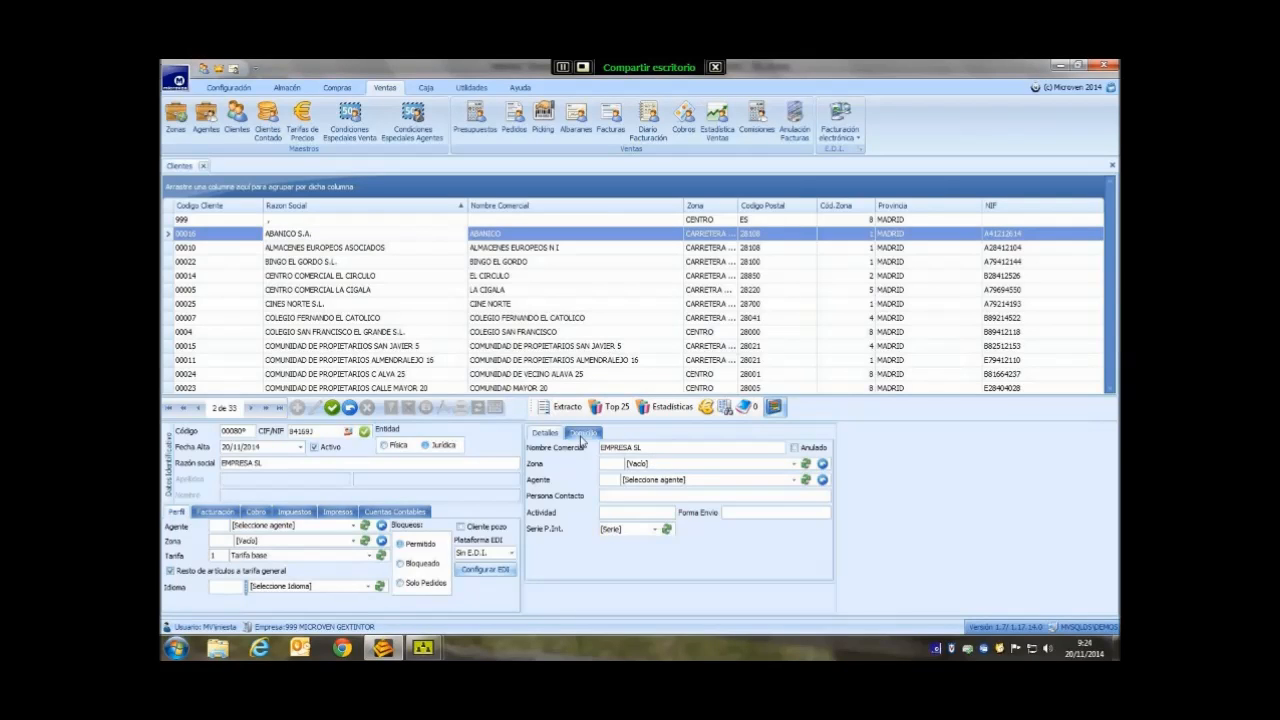
- Enter the client's address as Calle MADRID on the Domicilio tab
left_click(582, 433)
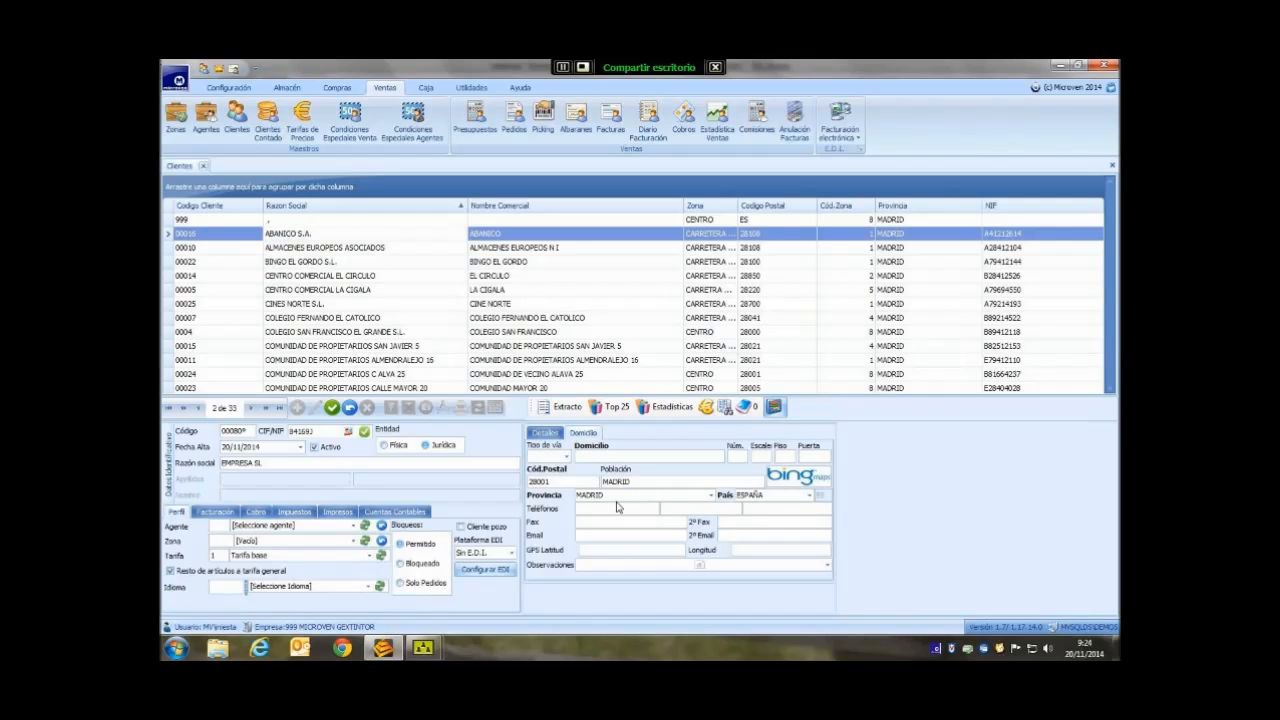
left_click(624, 458)
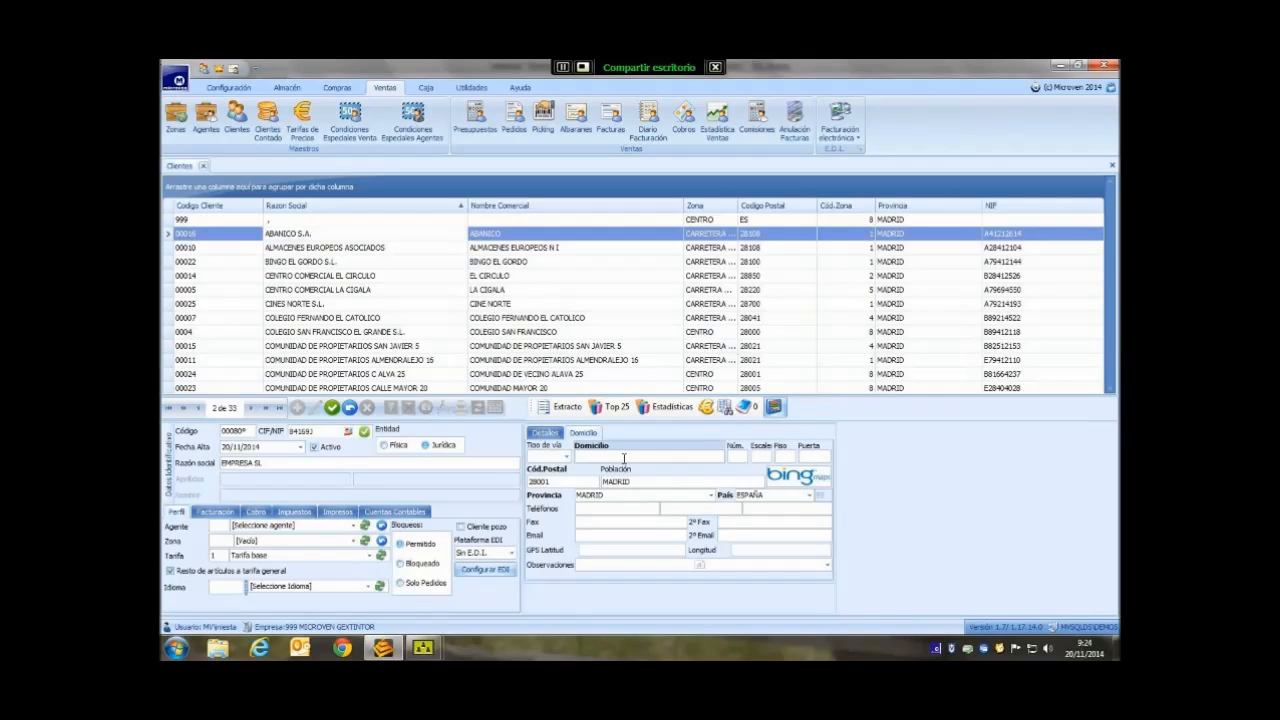
type("MADRID")
left_click(565, 456)
left_click(538, 469)
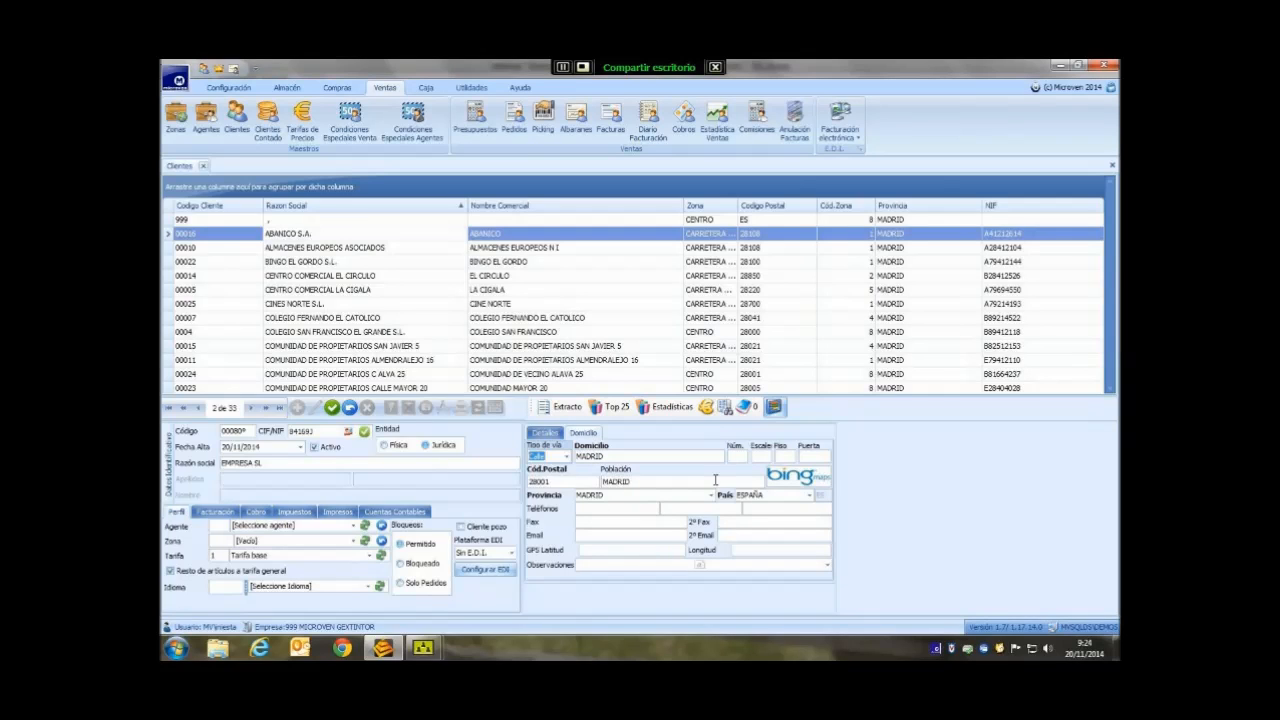
- On Detalles, assign zone 8 CENTRO and the only listed sales agent
left_click(548, 434)
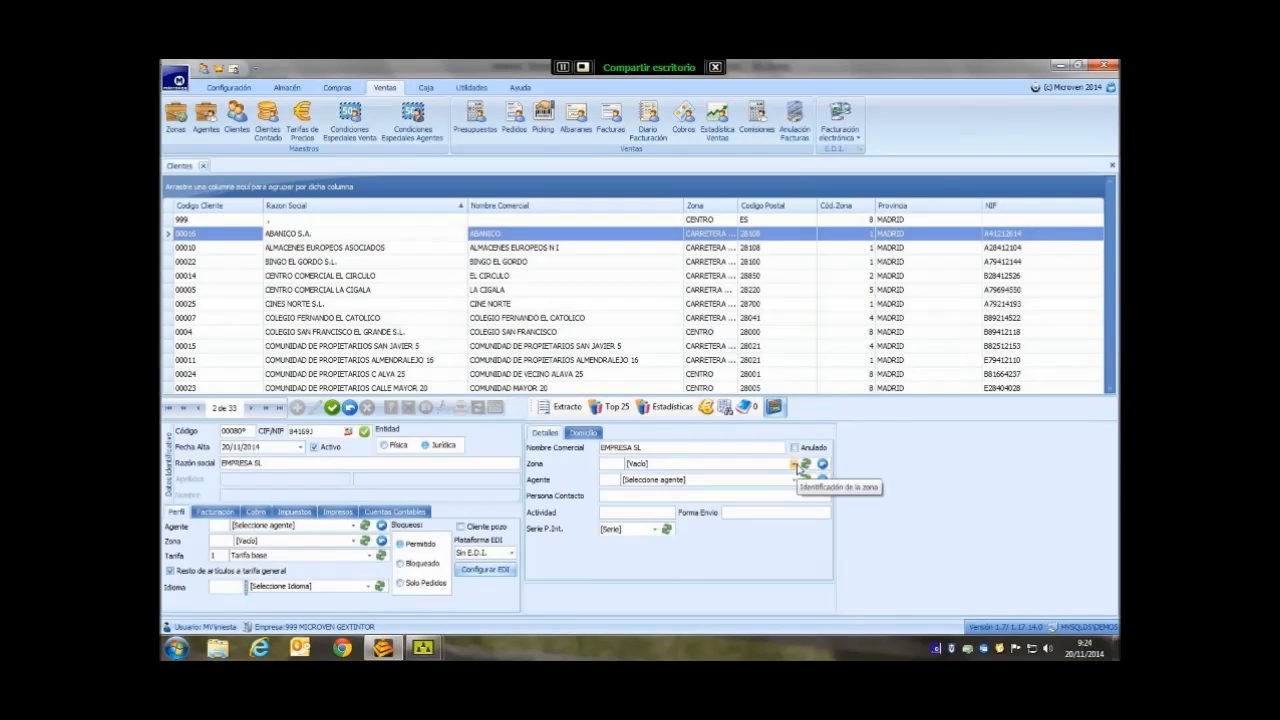
left_click(793, 463)
left_click(738, 379)
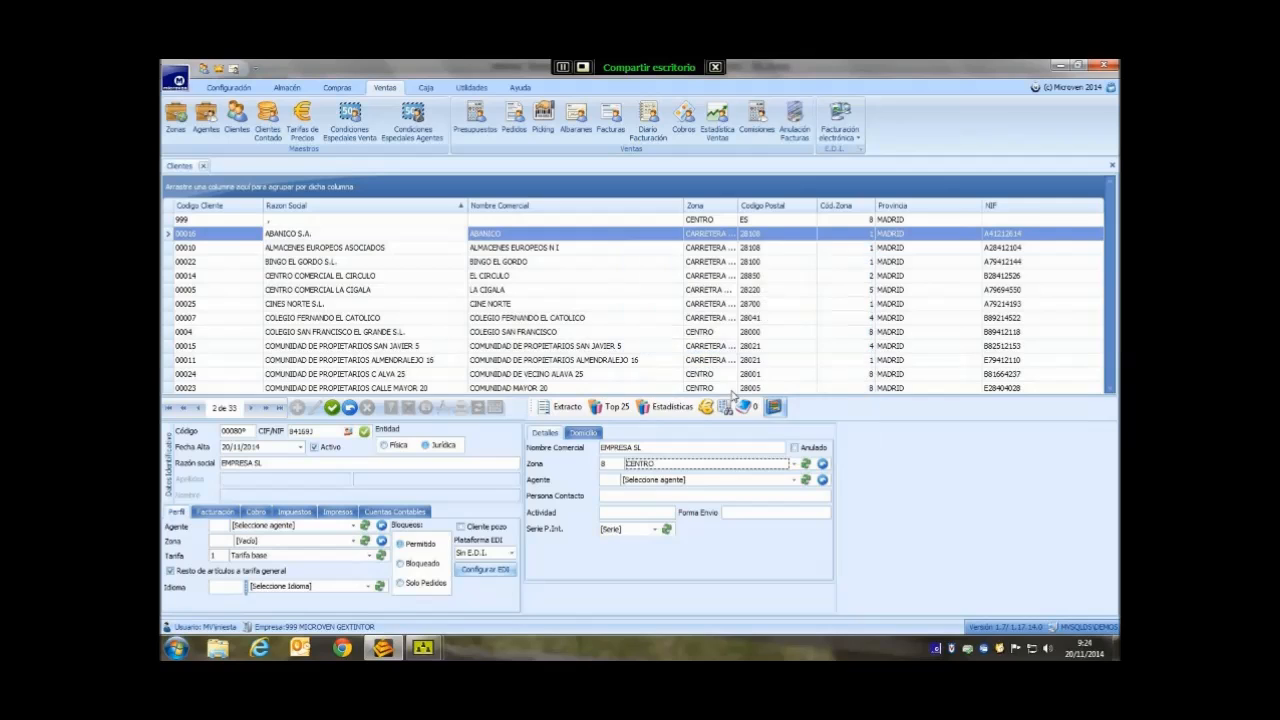
left_click(792, 480)
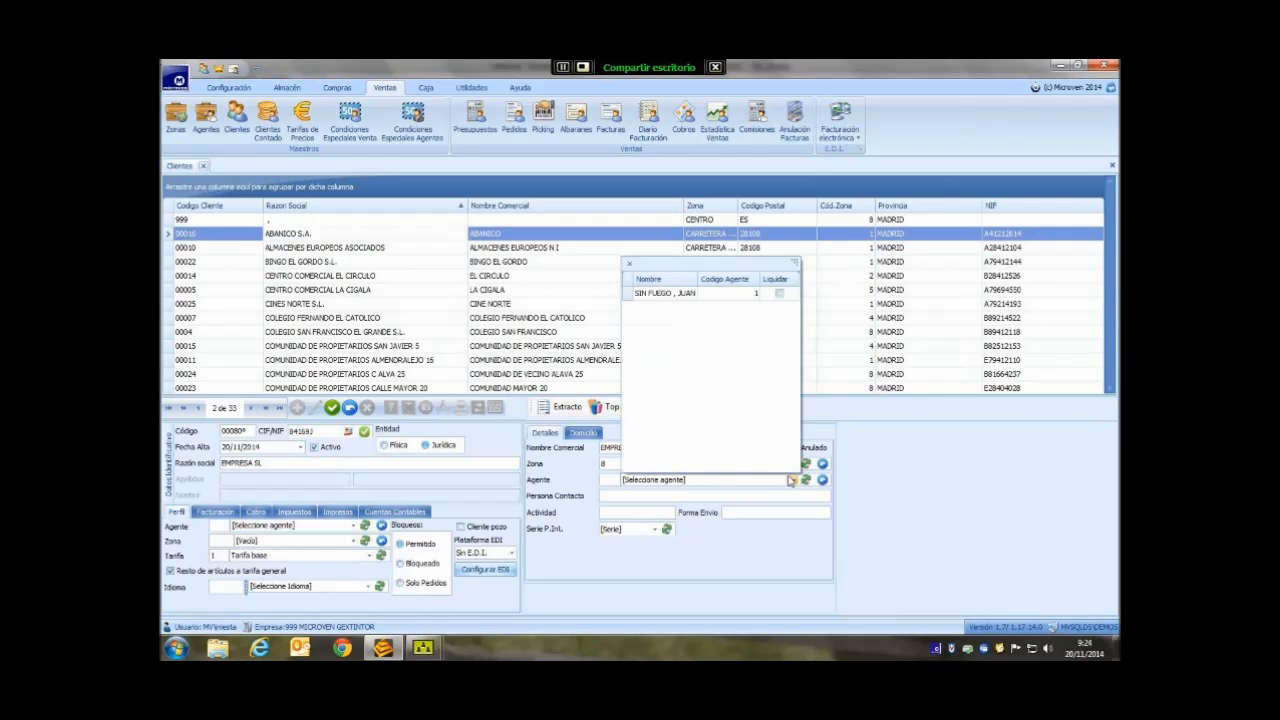
left_click(680, 293)
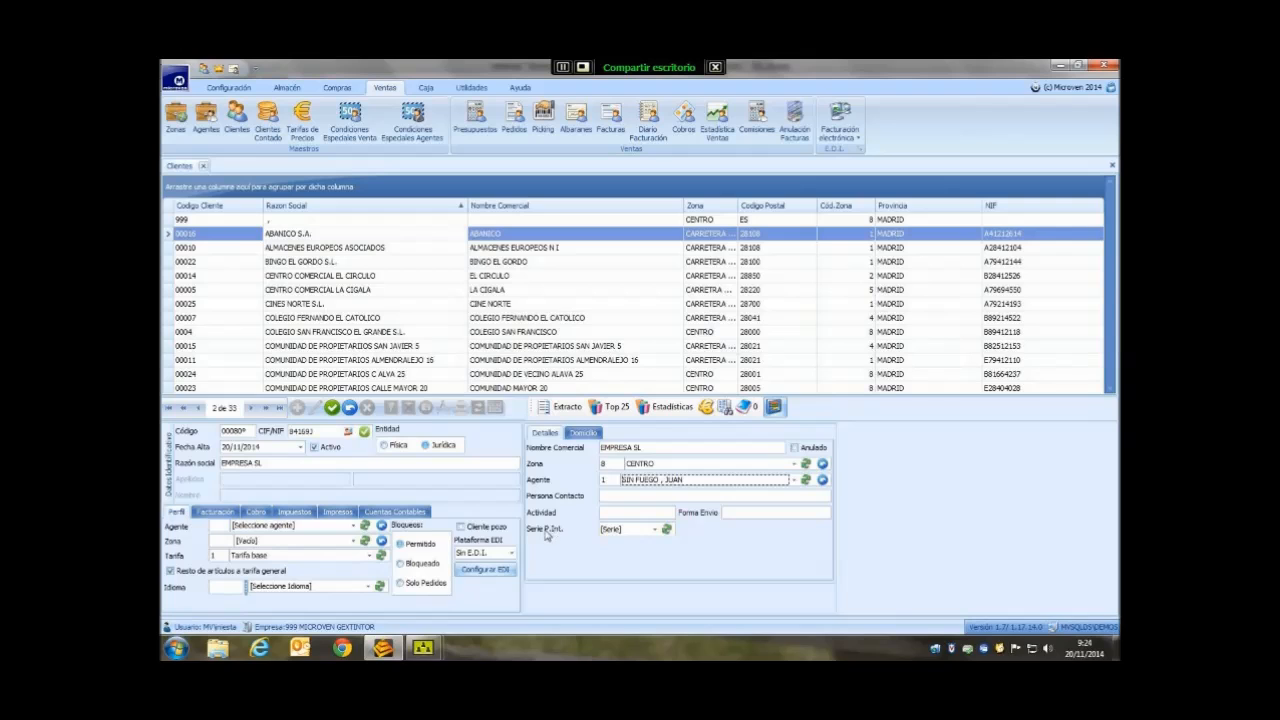
left_click(655, 530)
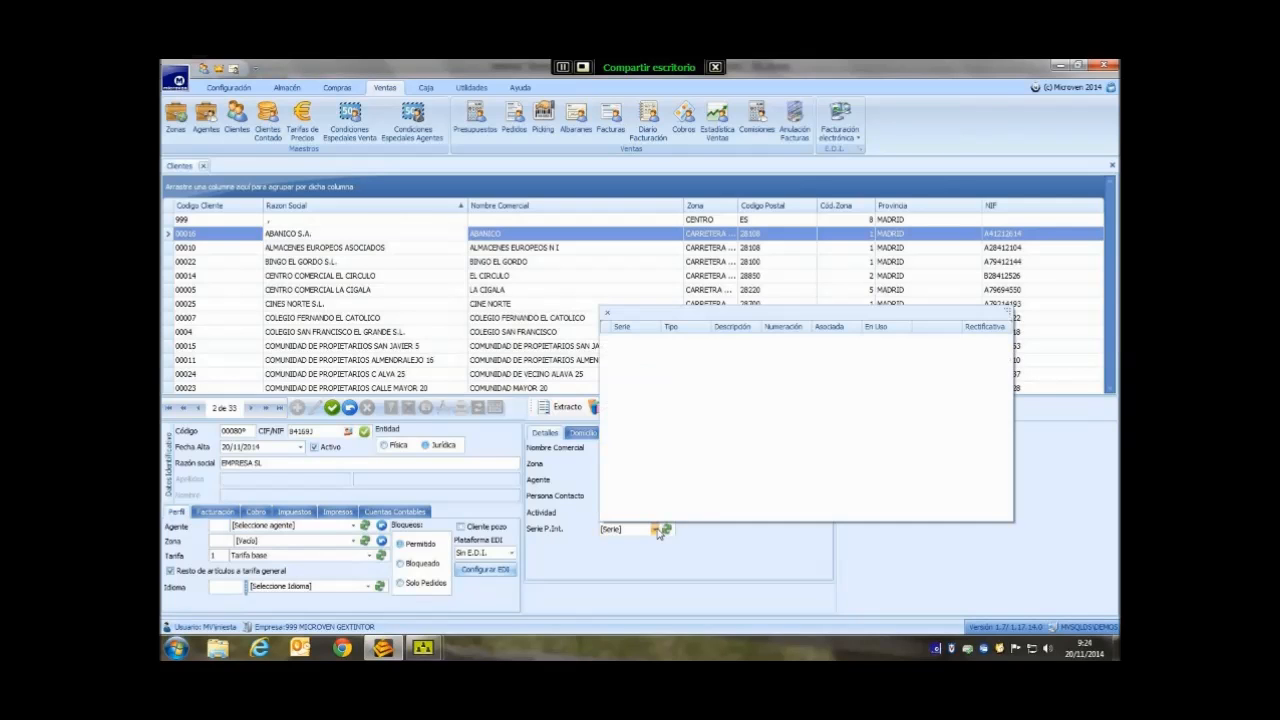
left_click(656, 530)
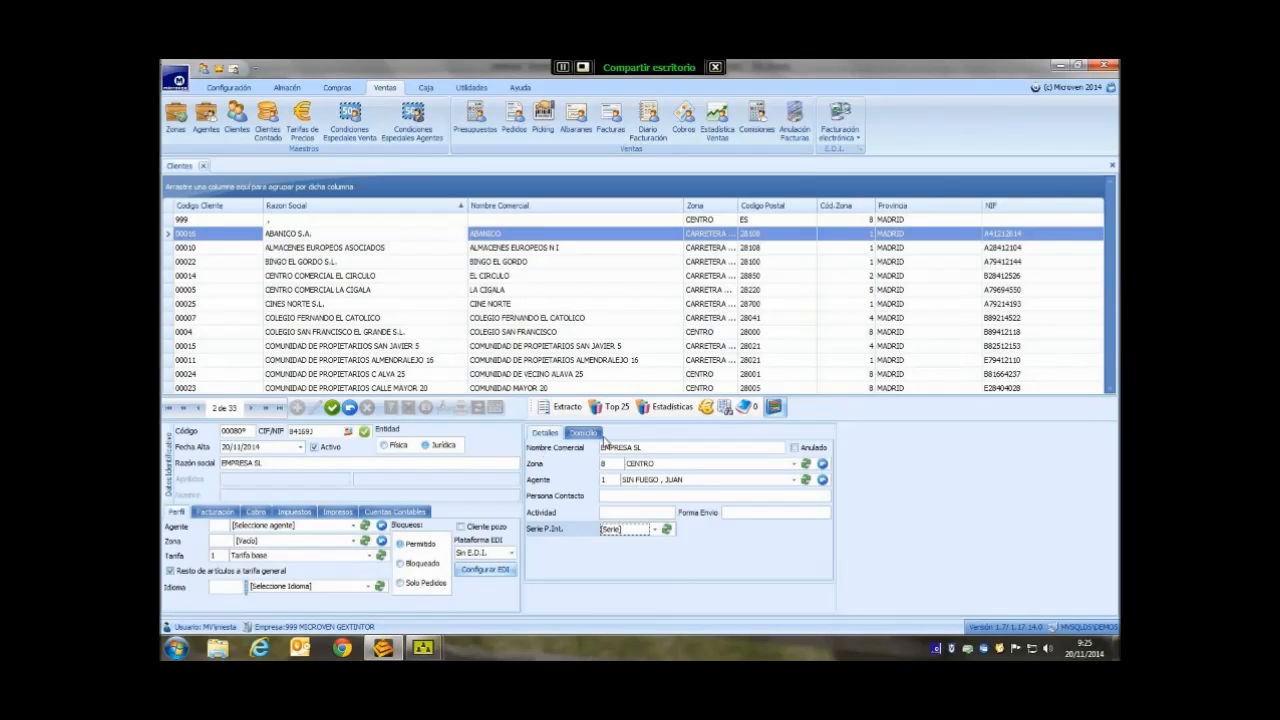
left_click(584, 433)
- In the client profile, set Agente to the listed agent and Zona to 8 CENTRO
left_click(546, 434)
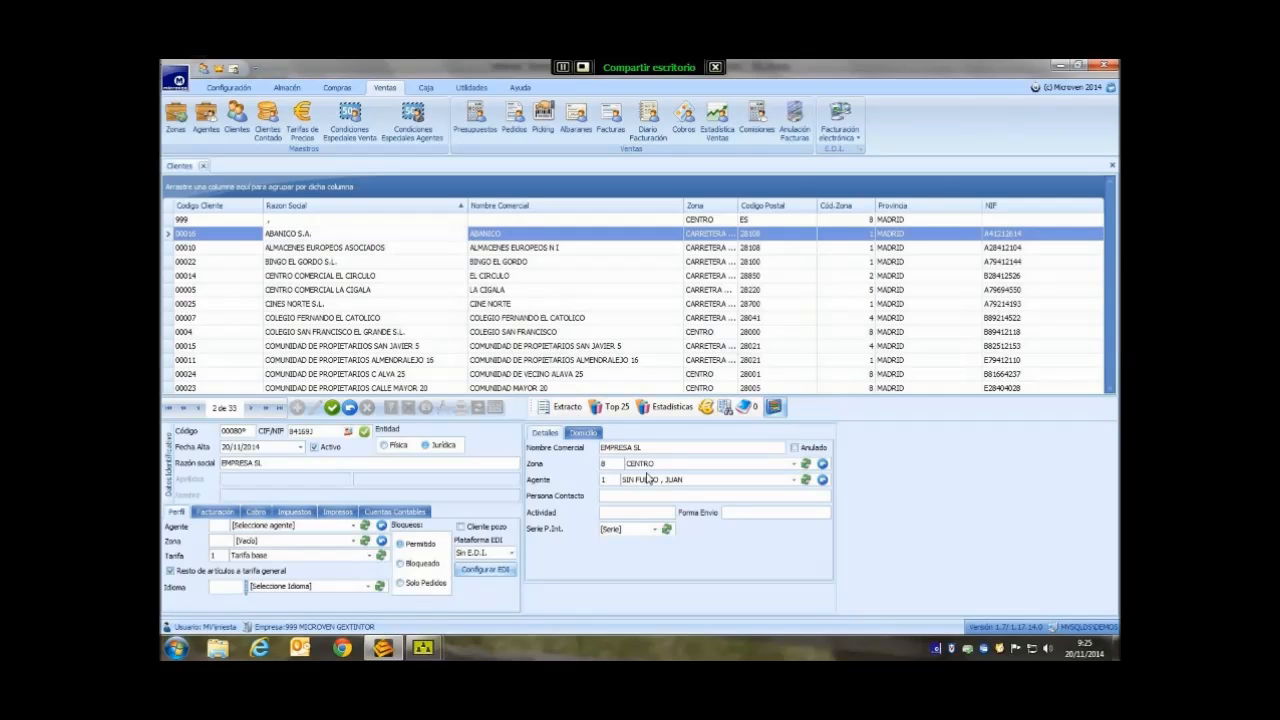
left_click(580, 433)
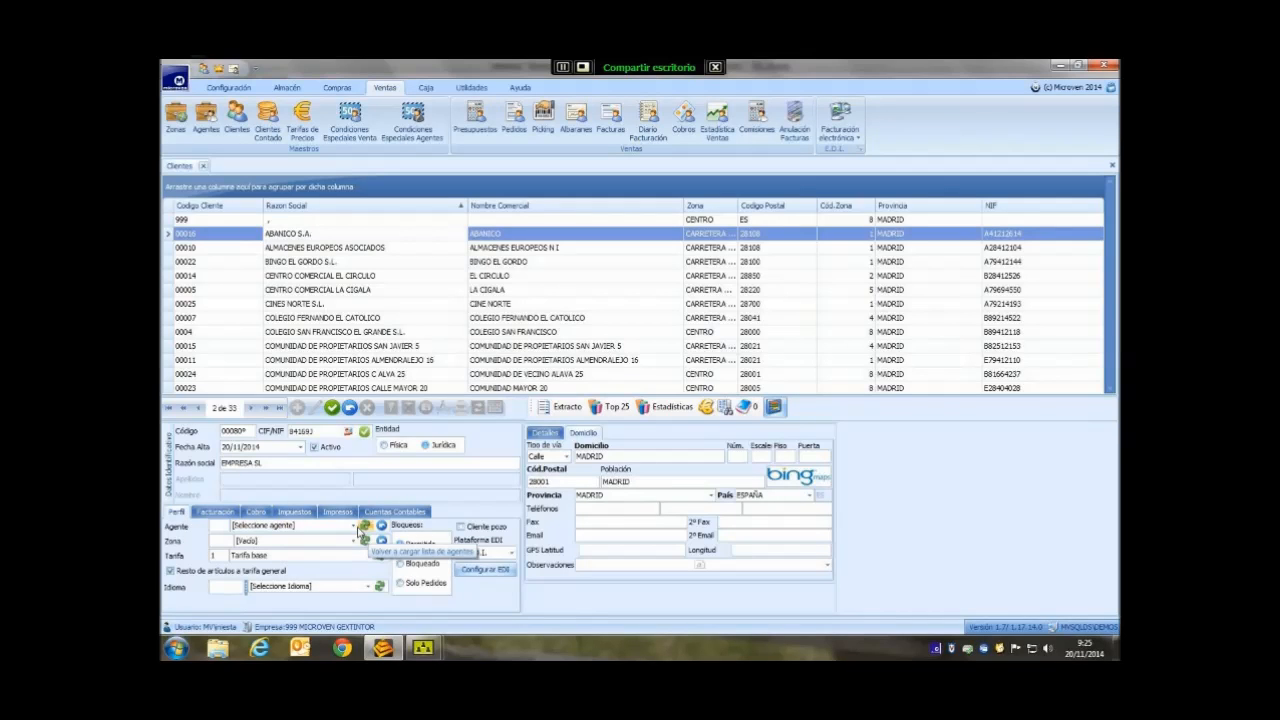
left_click(354, 526)
left_click(316, 344)
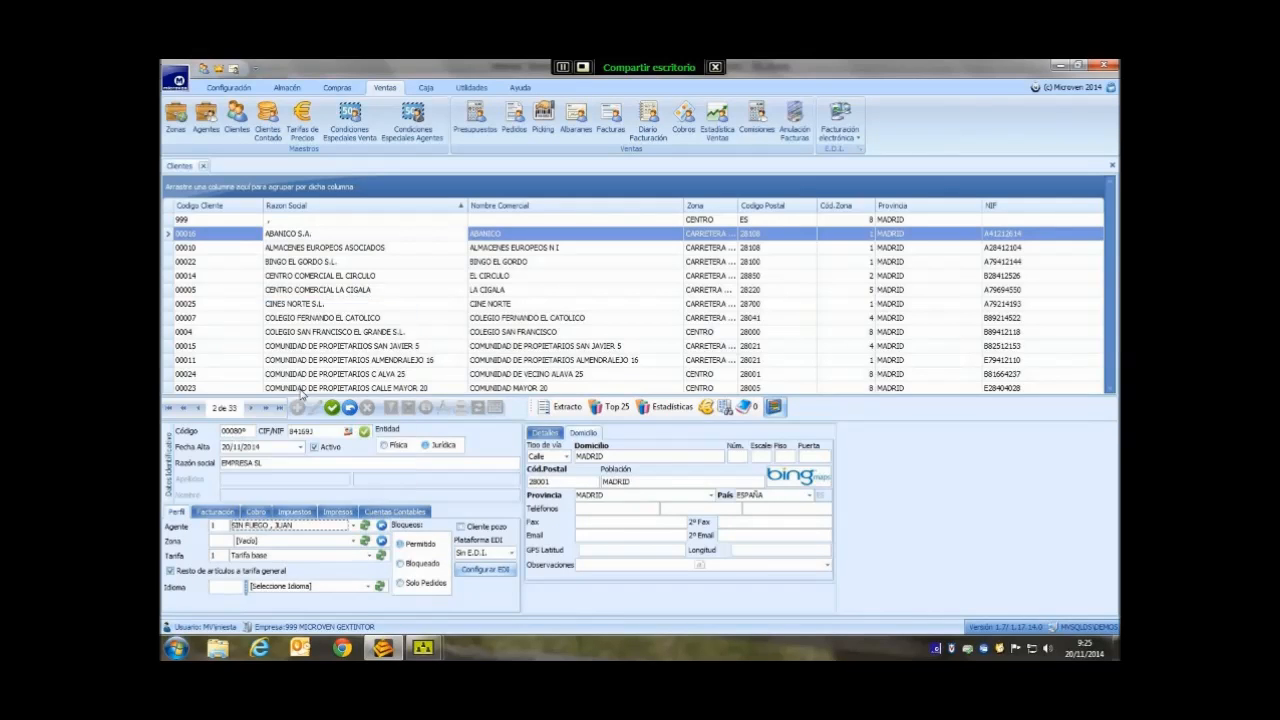
left_click(352, 541)
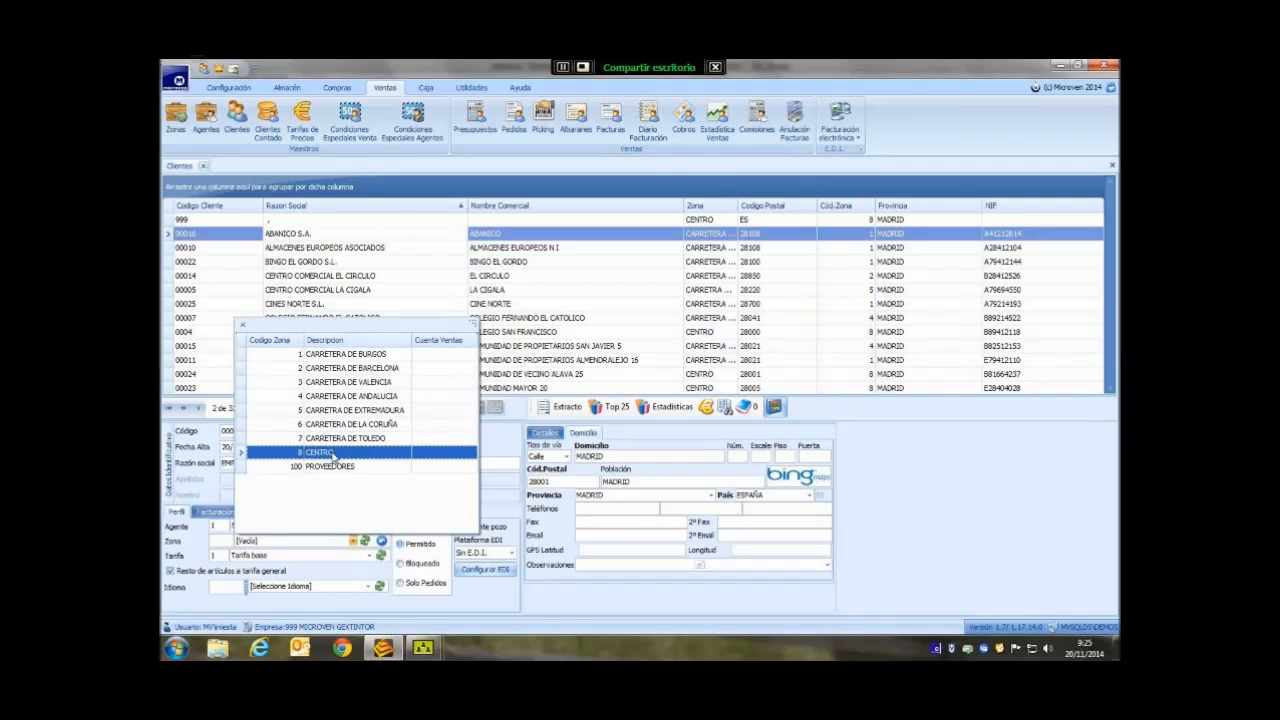
left_click(330, 453)
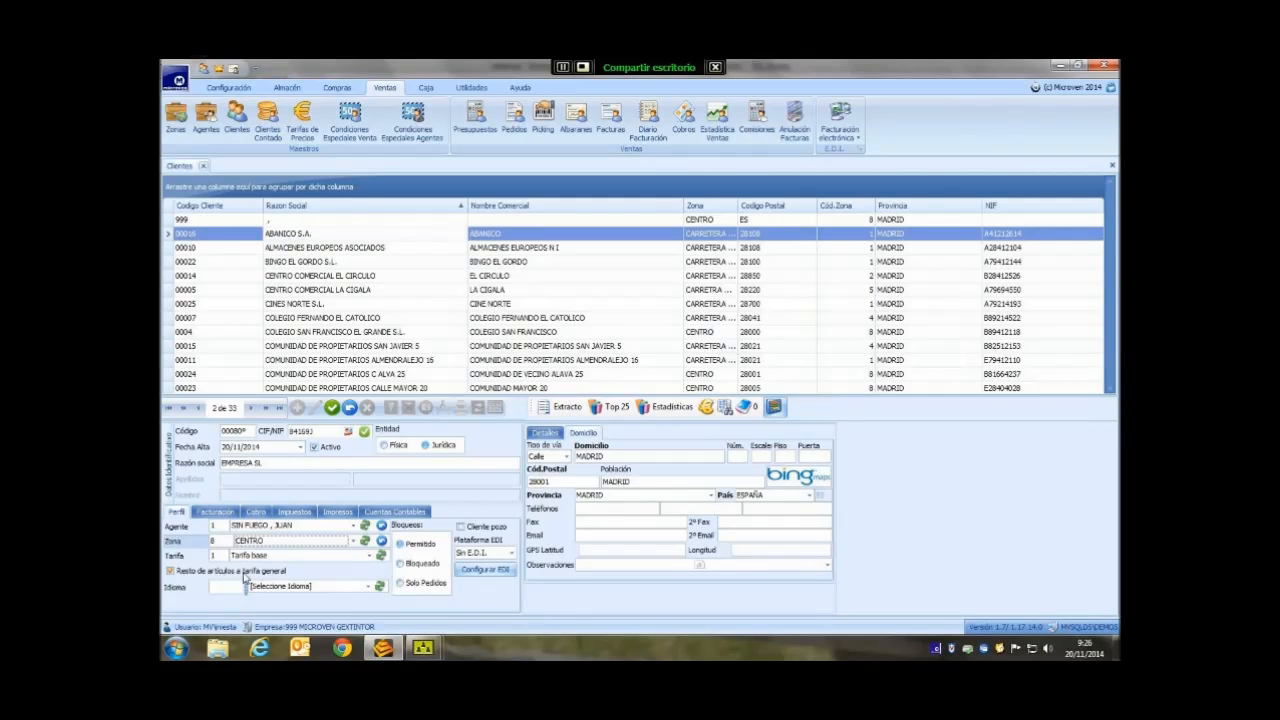
left_click(231, 88)
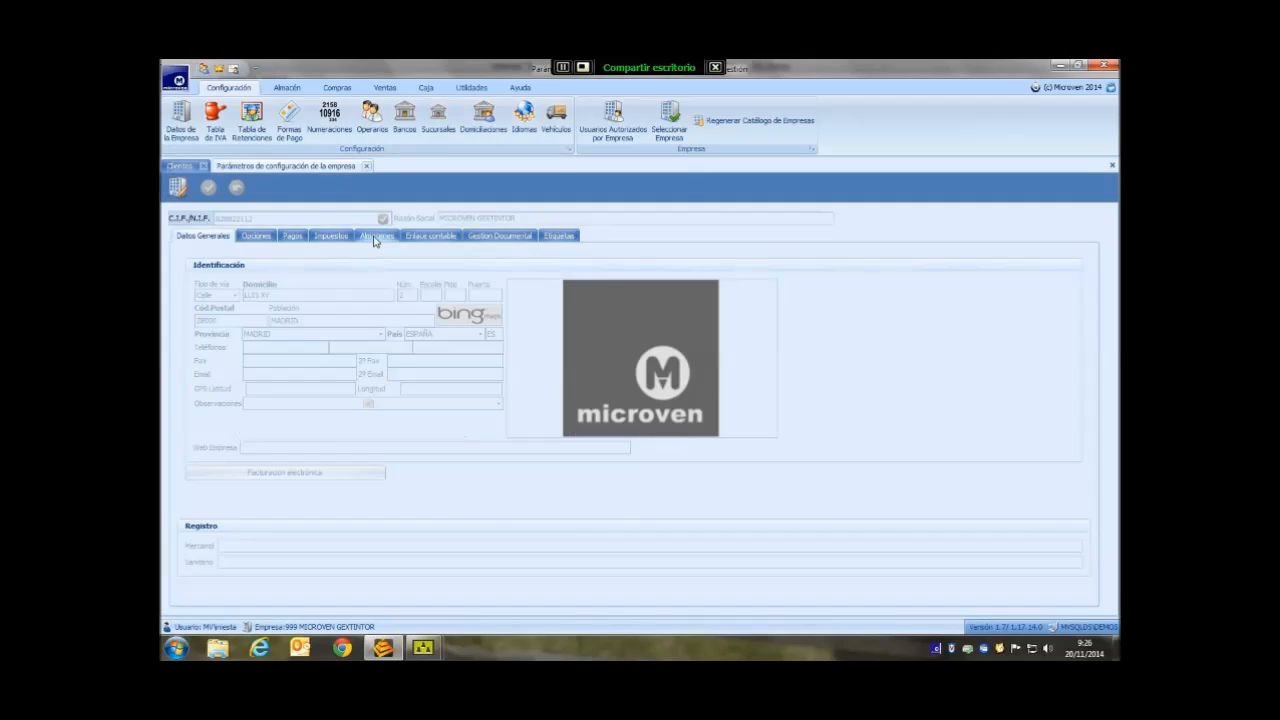
- Check the company's Almacenes and generic tariff settings (Tarifa base), then return to the Clientes form
left_click(376, 236)
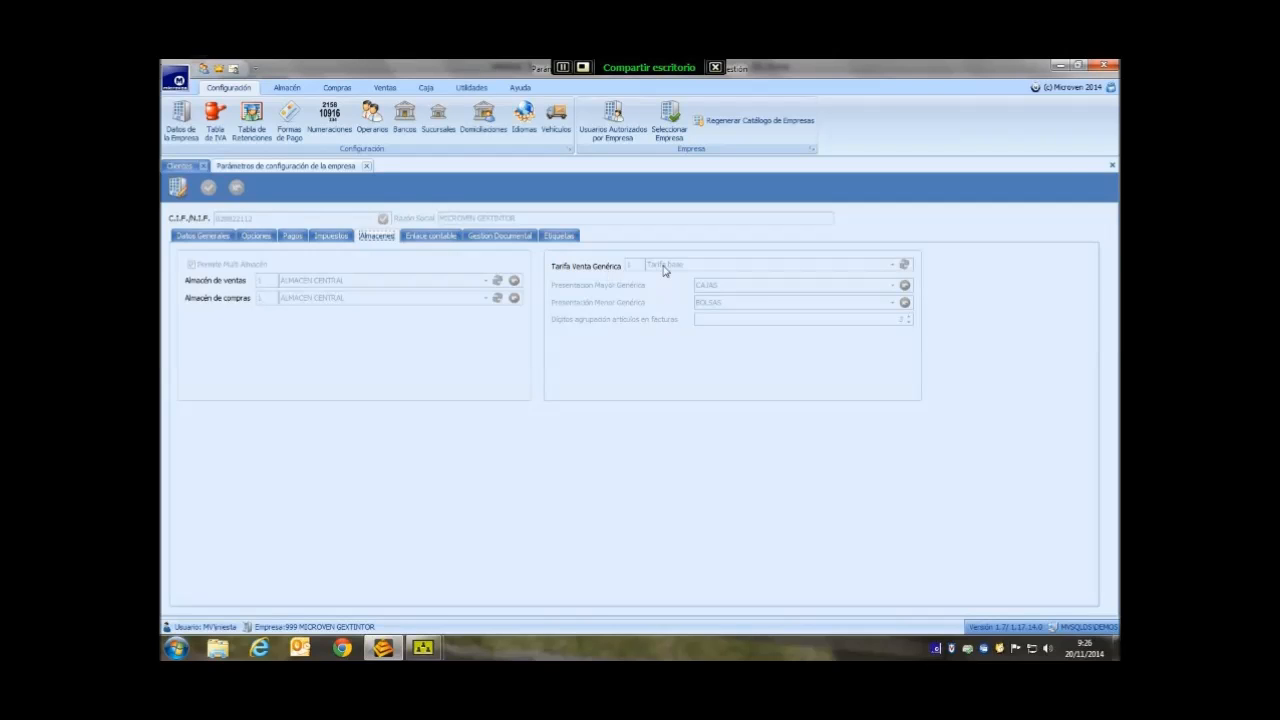
left_click(180, 165)
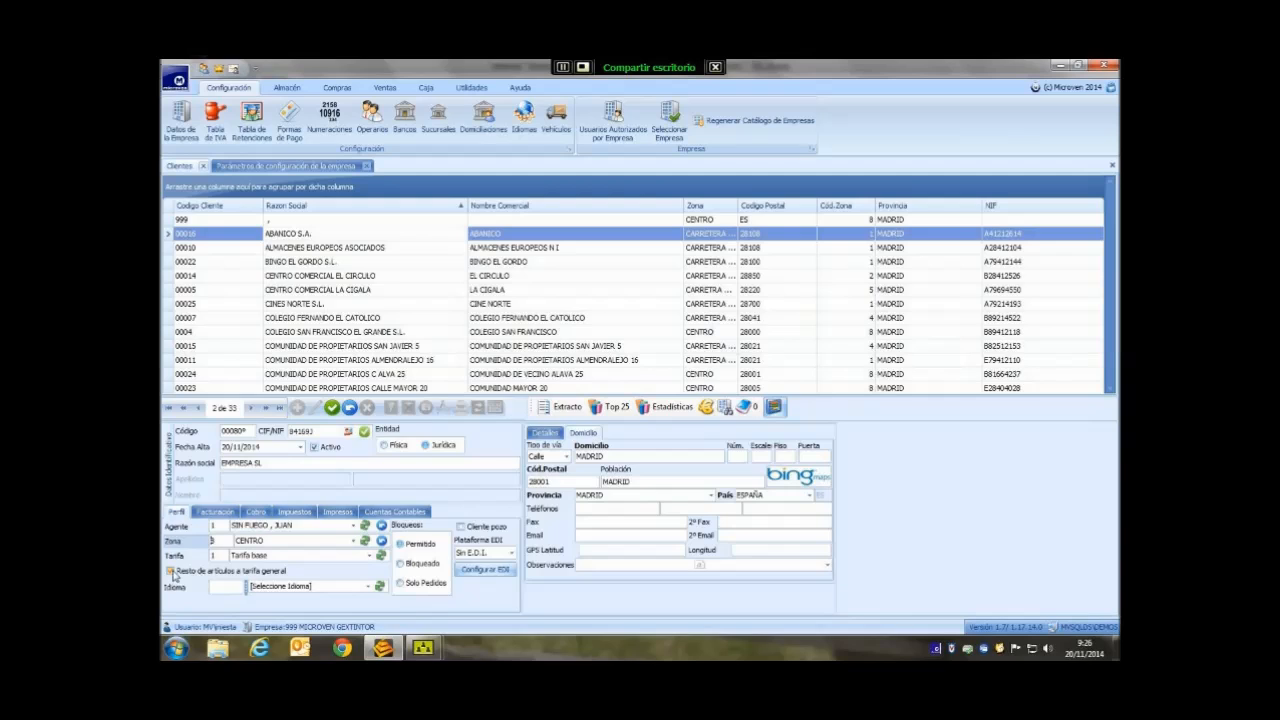
- Tick Resto de artículos a tarifa general and look over the Idioma list without changing it
left_click(172, 571)
left_click(370, 587)
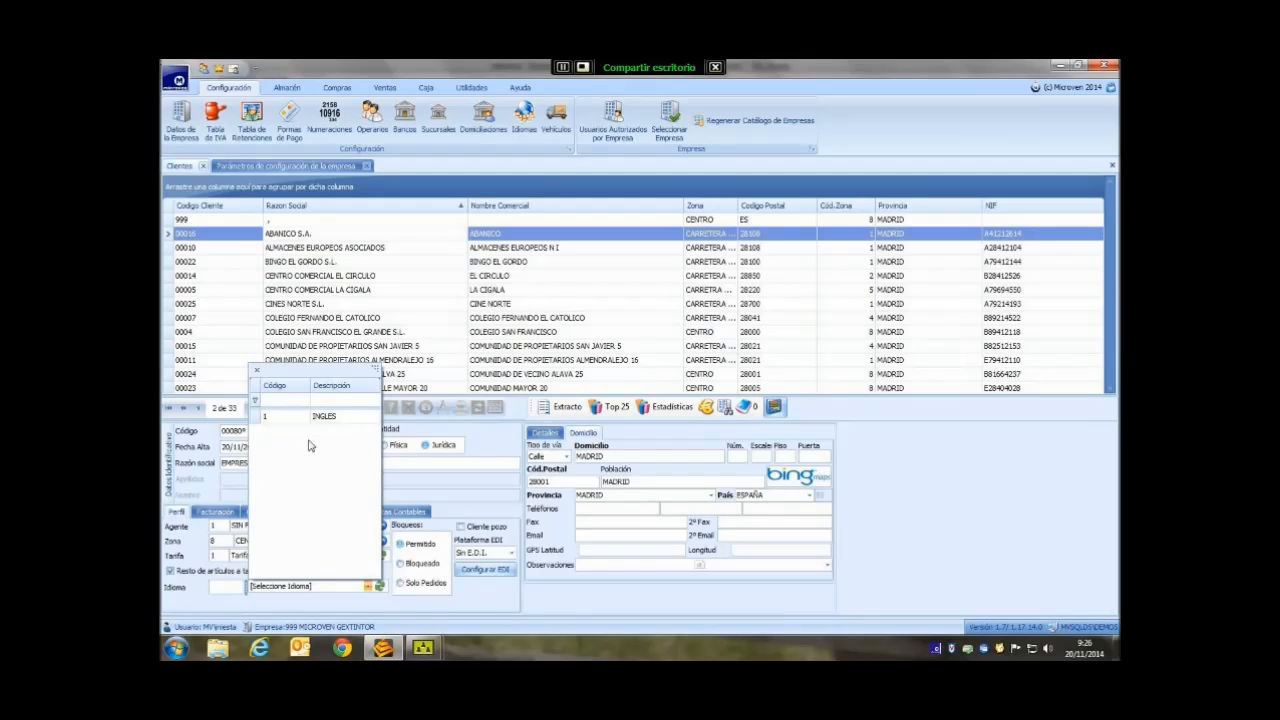
left_click(446, 413)
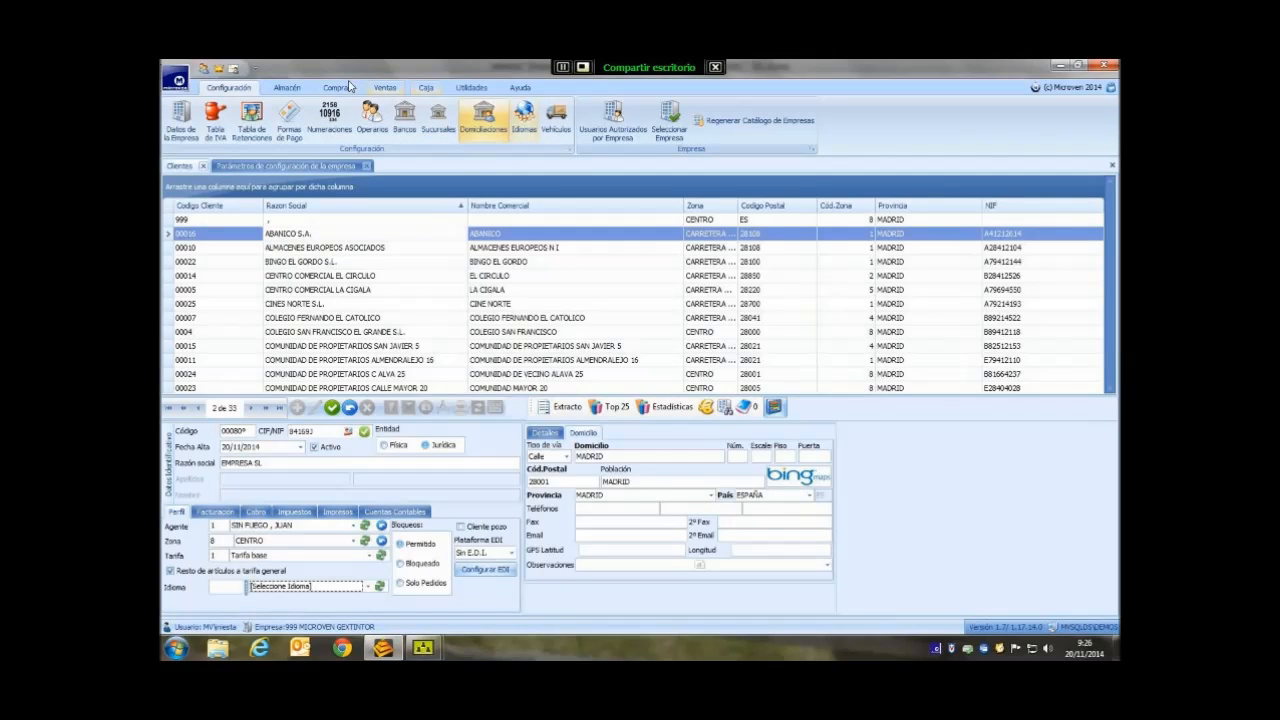
left_click(288, 88)
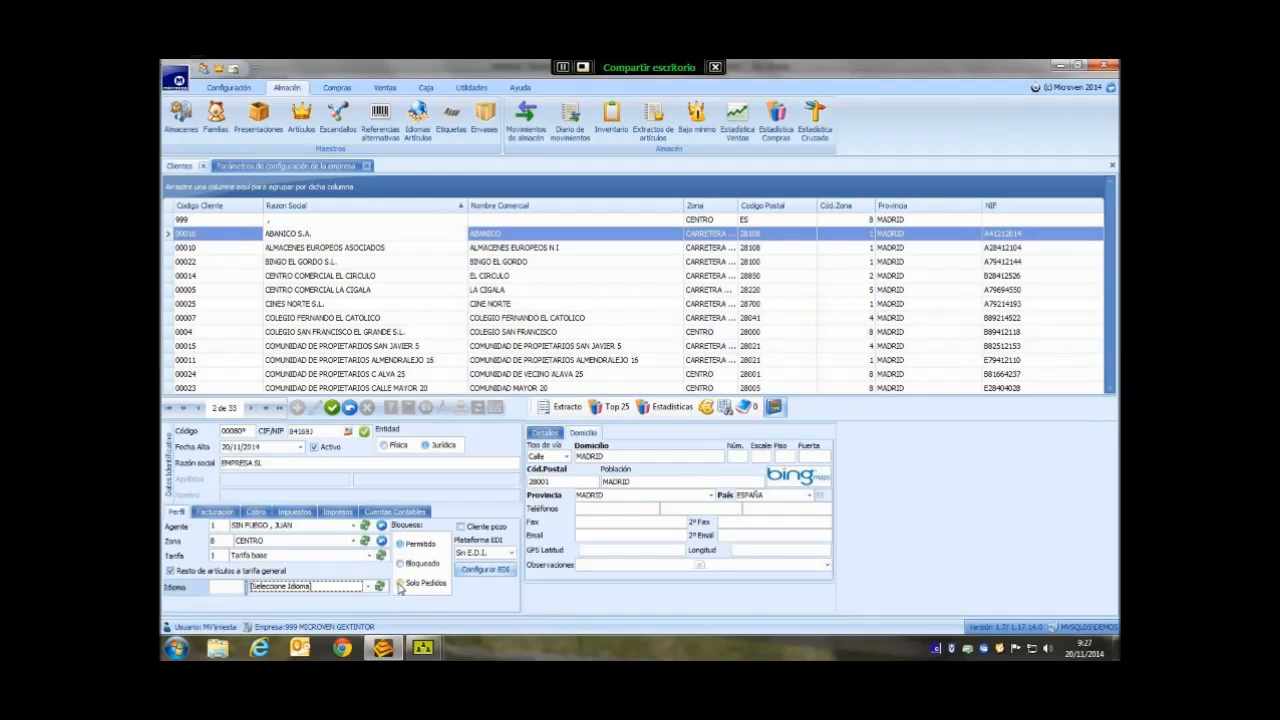
- Leave the EDI platform as Sin E.D.I. and bring up the client's Facturación settings
mouse_move(460, 536)
left_click(510, 553)
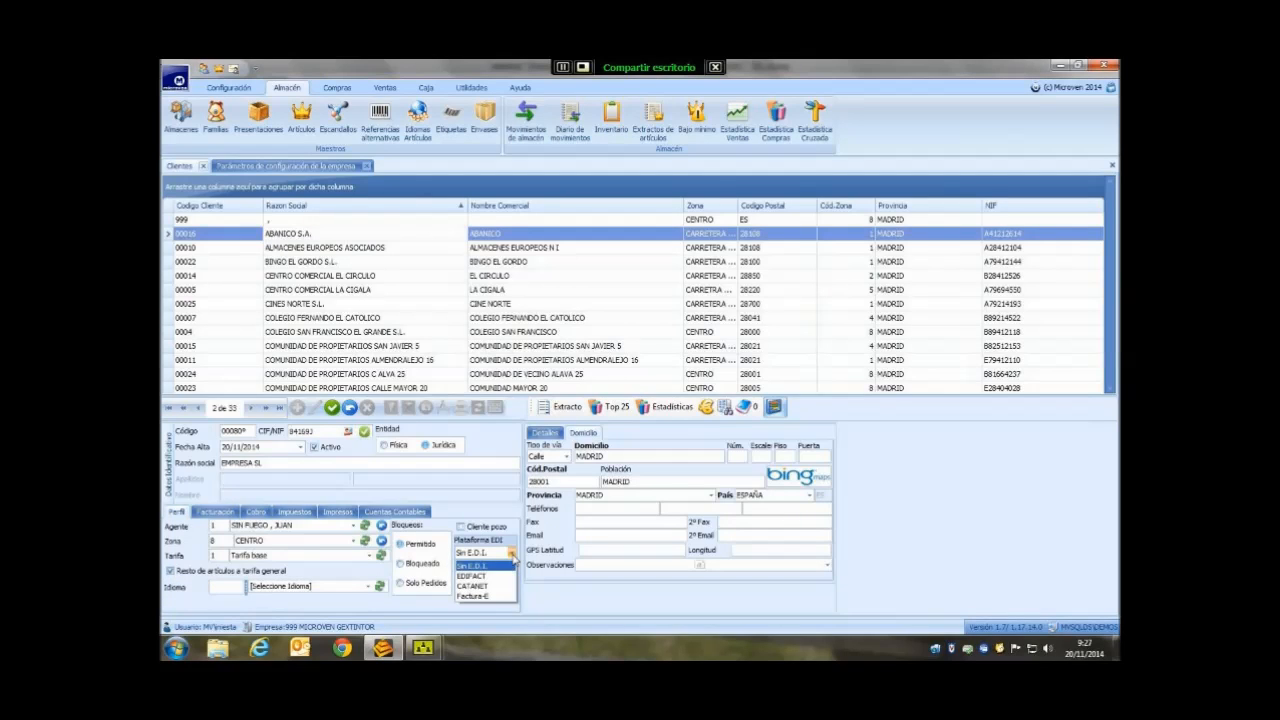
left_click(511, 553)
left_click(511, 553)
left_click(510, 563)
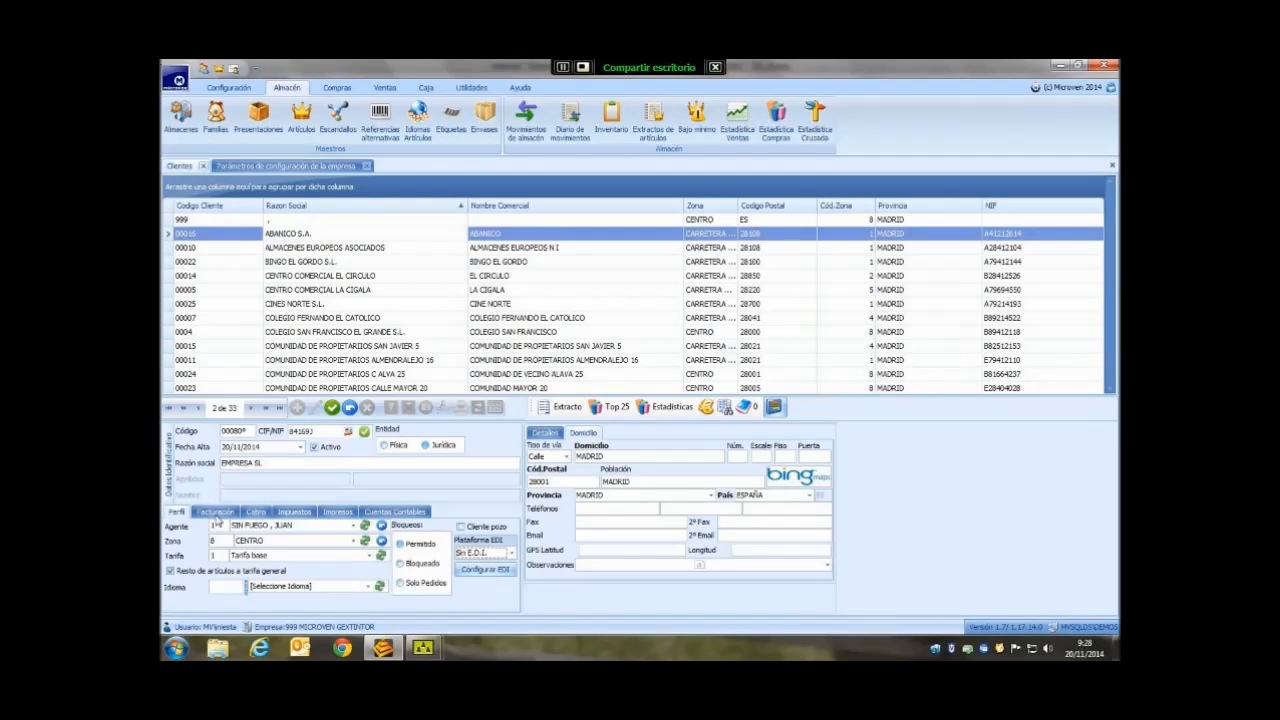
left_click(216, 514)
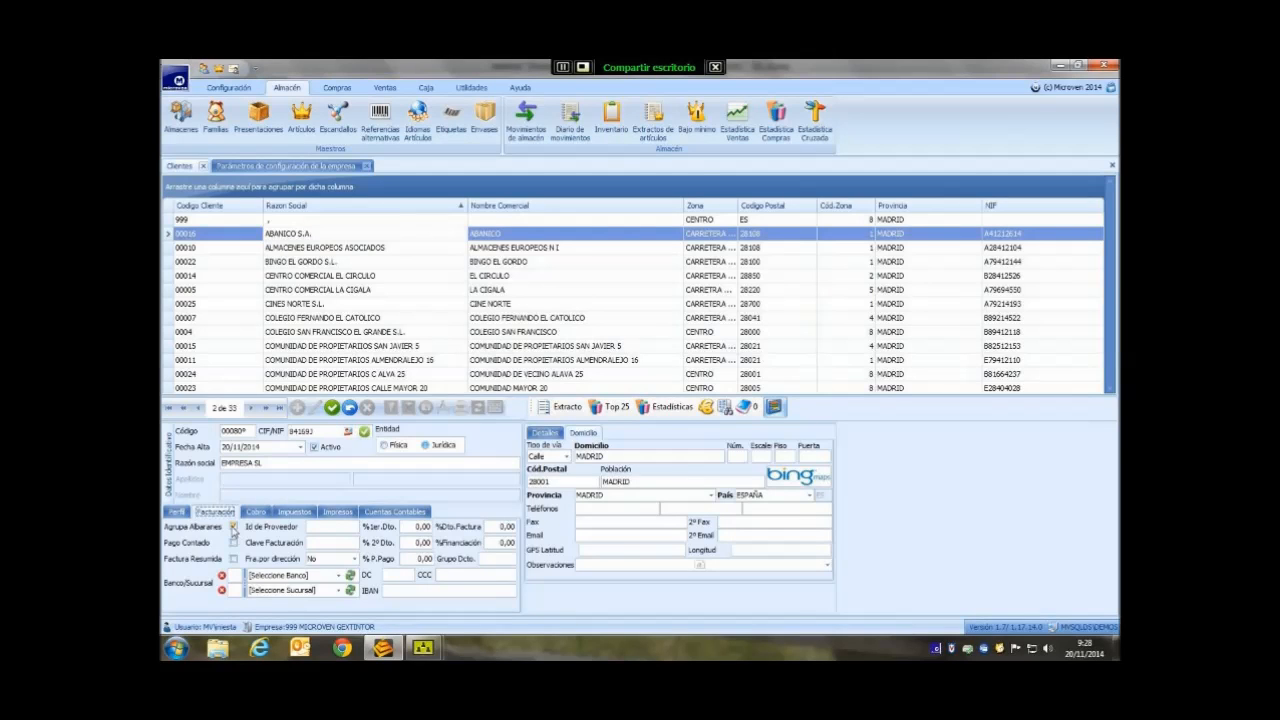
- Tick Agrupa Albaranes, leaving Factura Resumida unticked after toggling it on and off
left_click(233, 528)
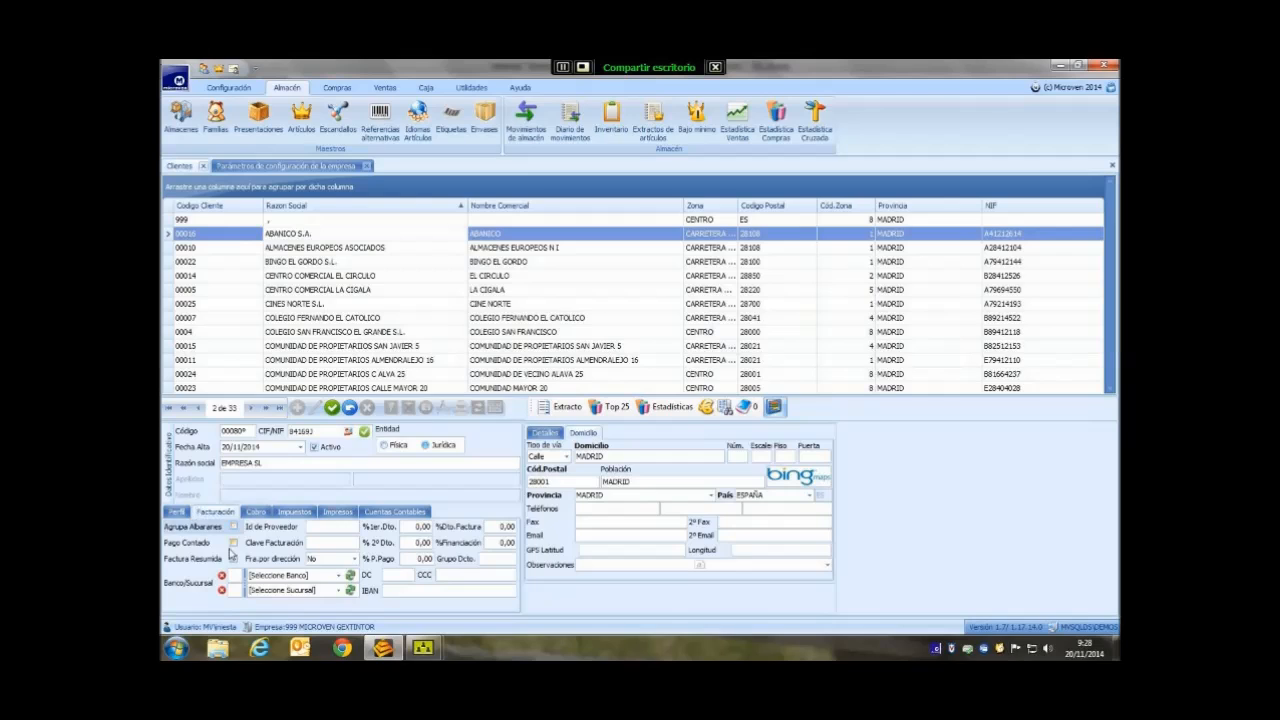
left_click(233, 527)
left_click(234, 561)
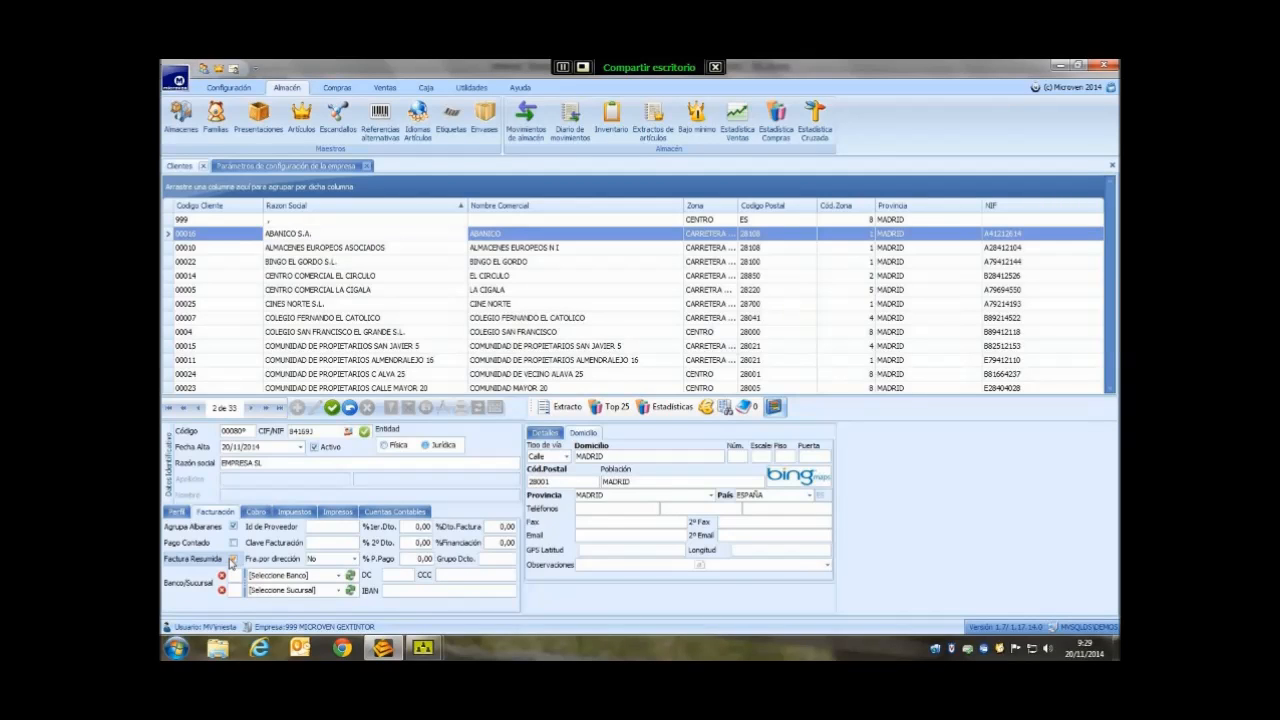
left_click(233, 559)
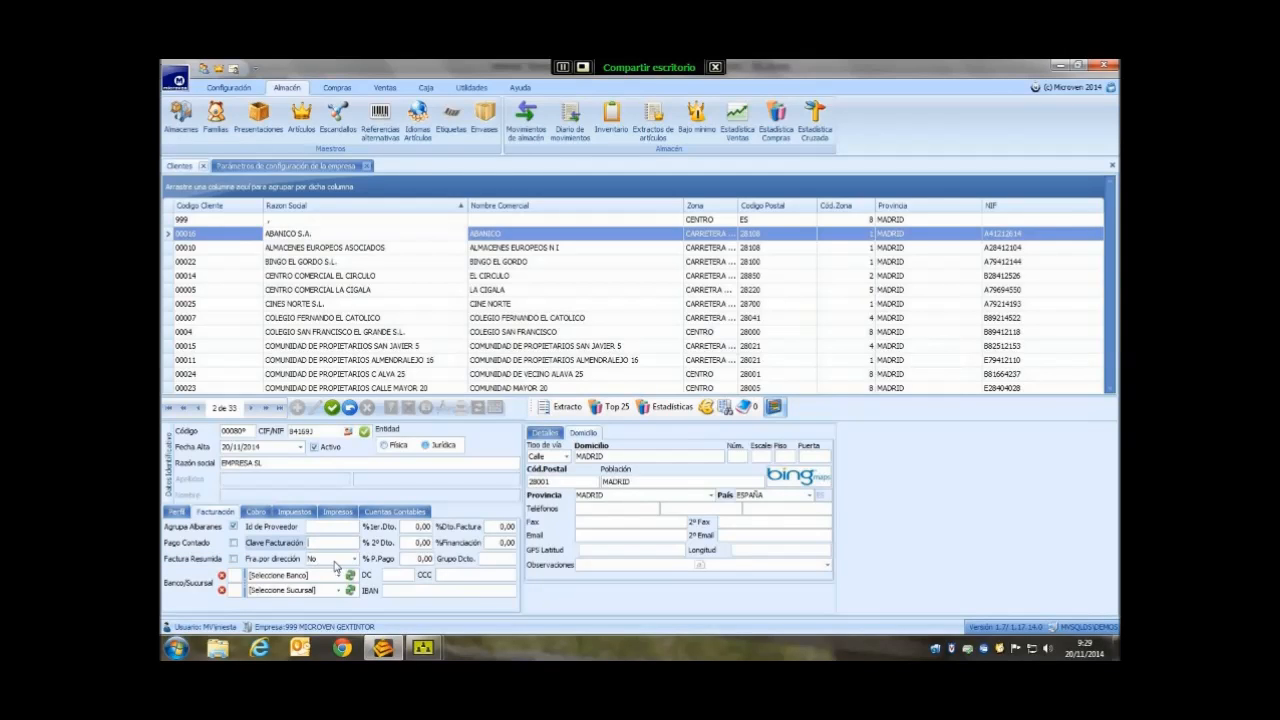
type("D")
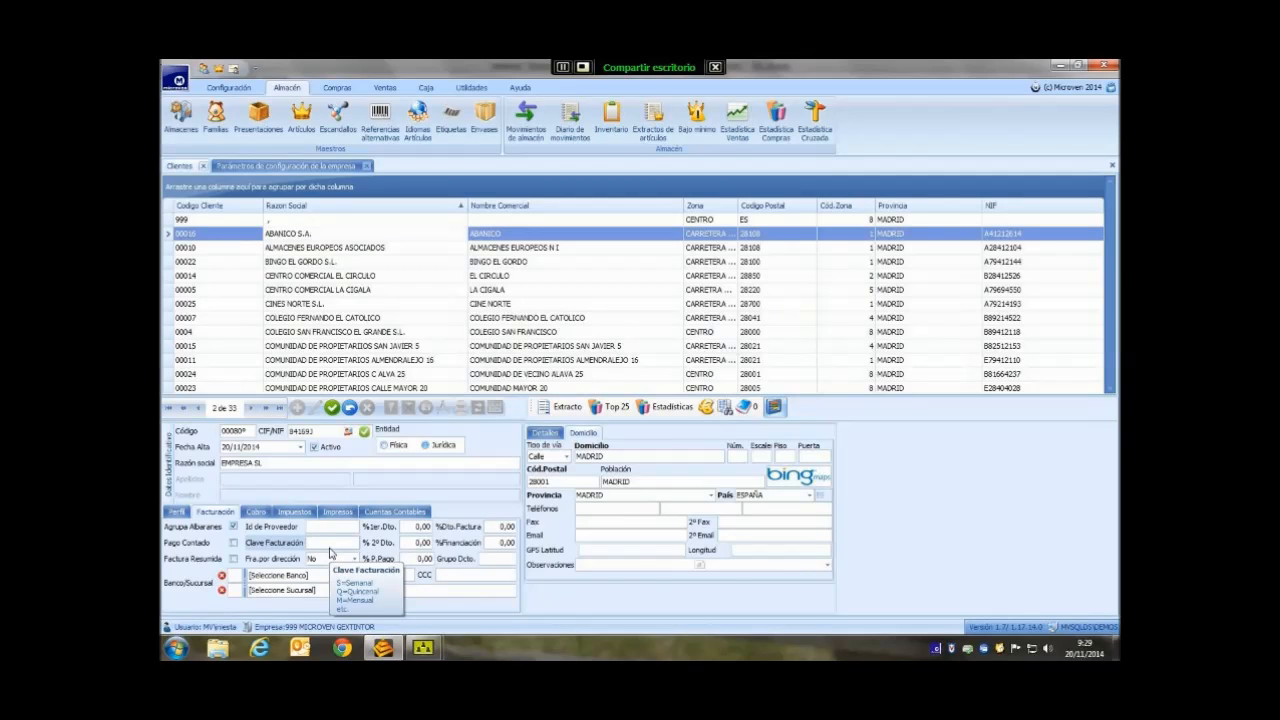
type("H")
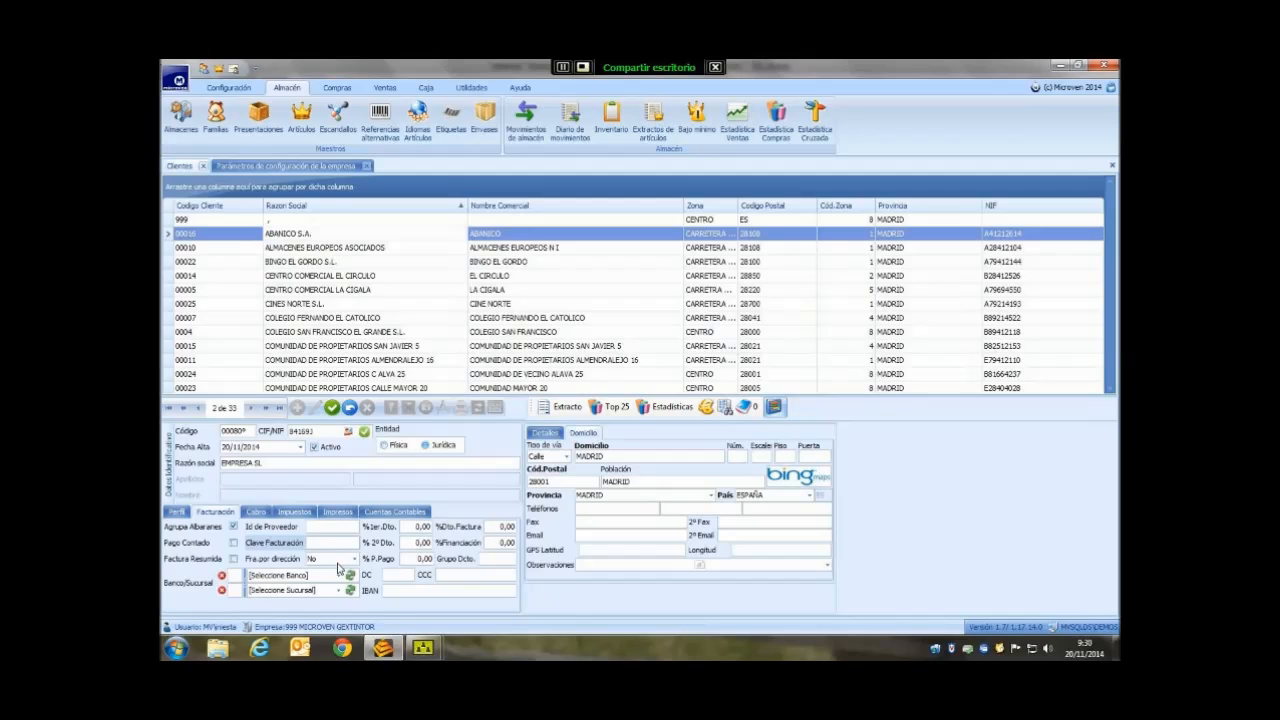
left_click(422, 542)
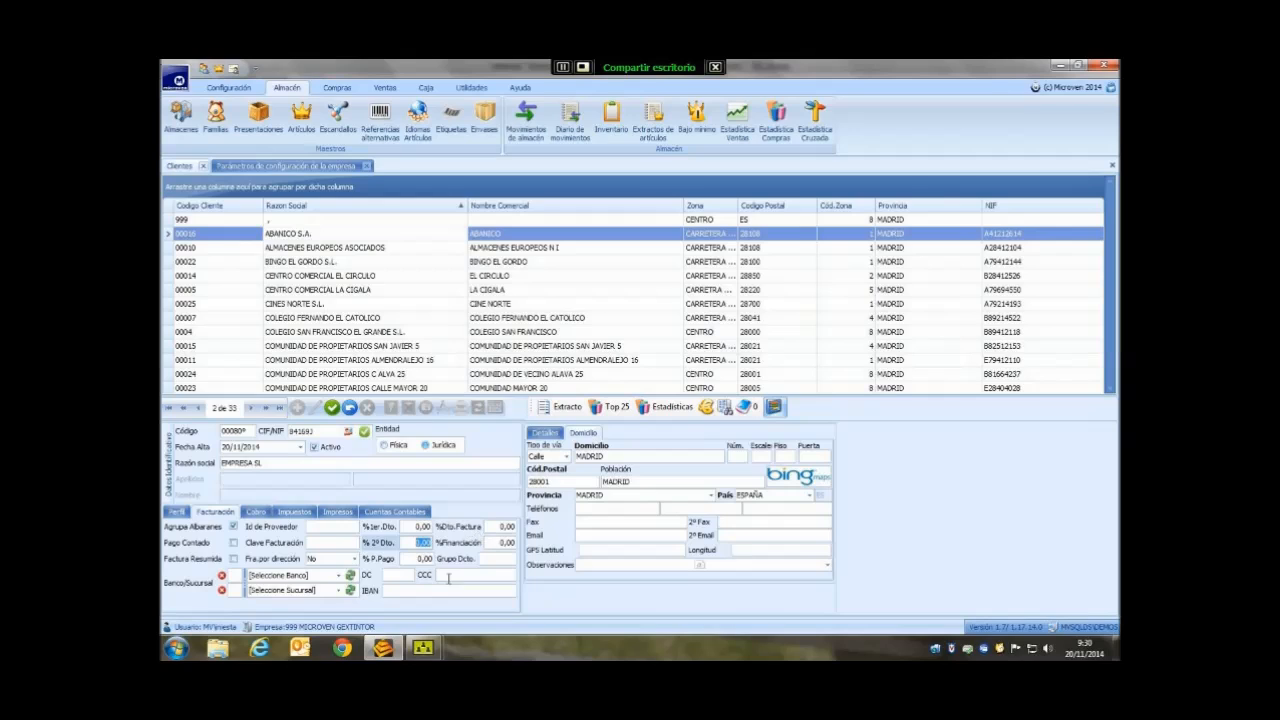
left_click(496, 561)
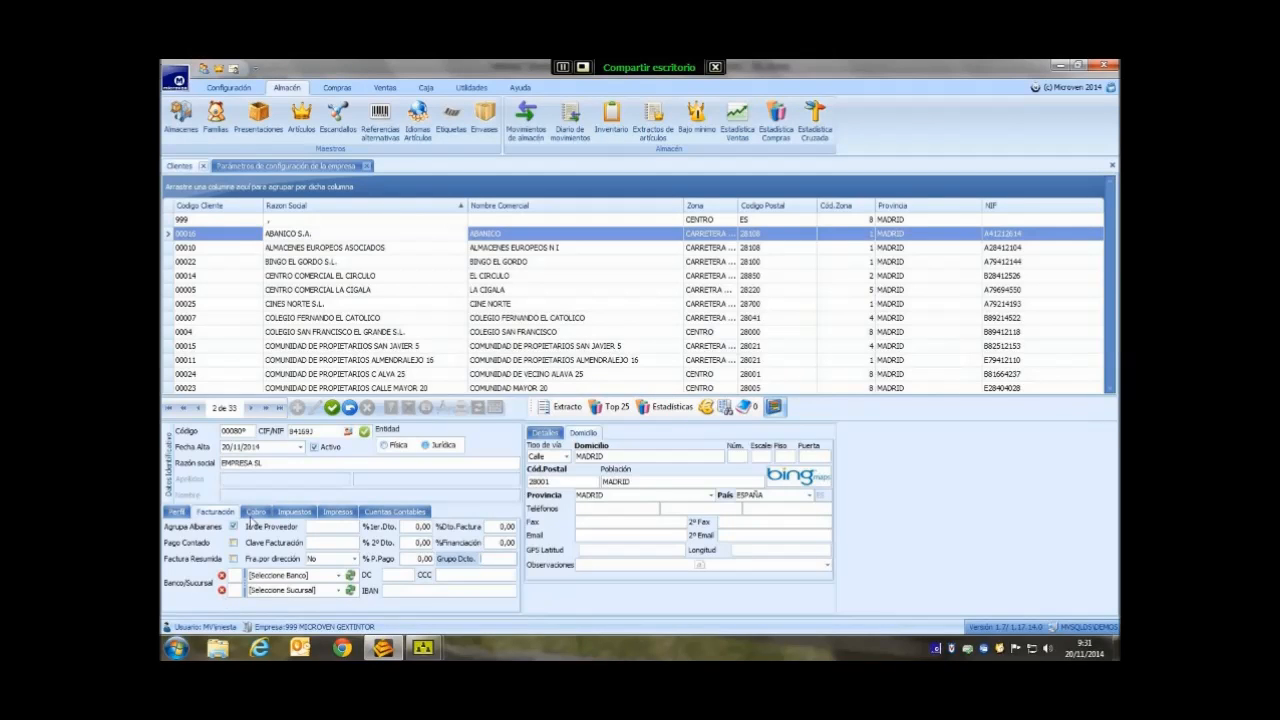
- On the Cobro tab keep payment method Contado and set 2 receipts with a 30-day first deferral
left_click(256, 513)
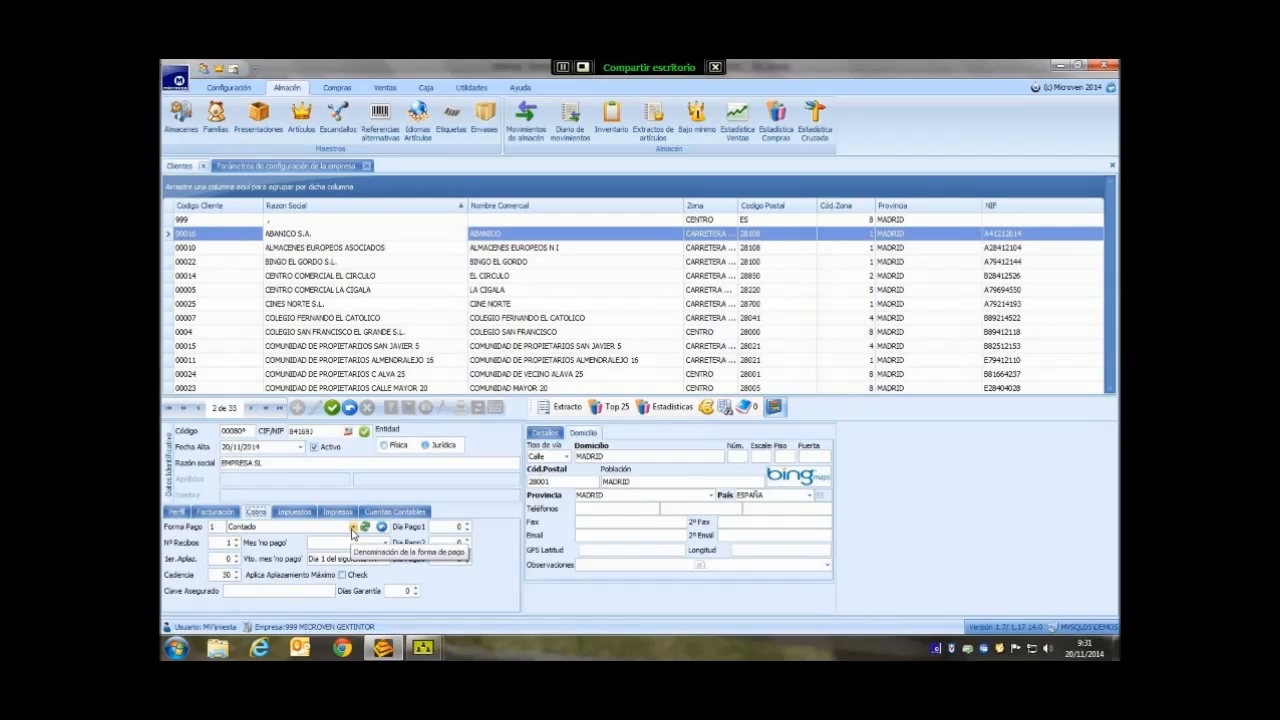
left_click(352, 528)
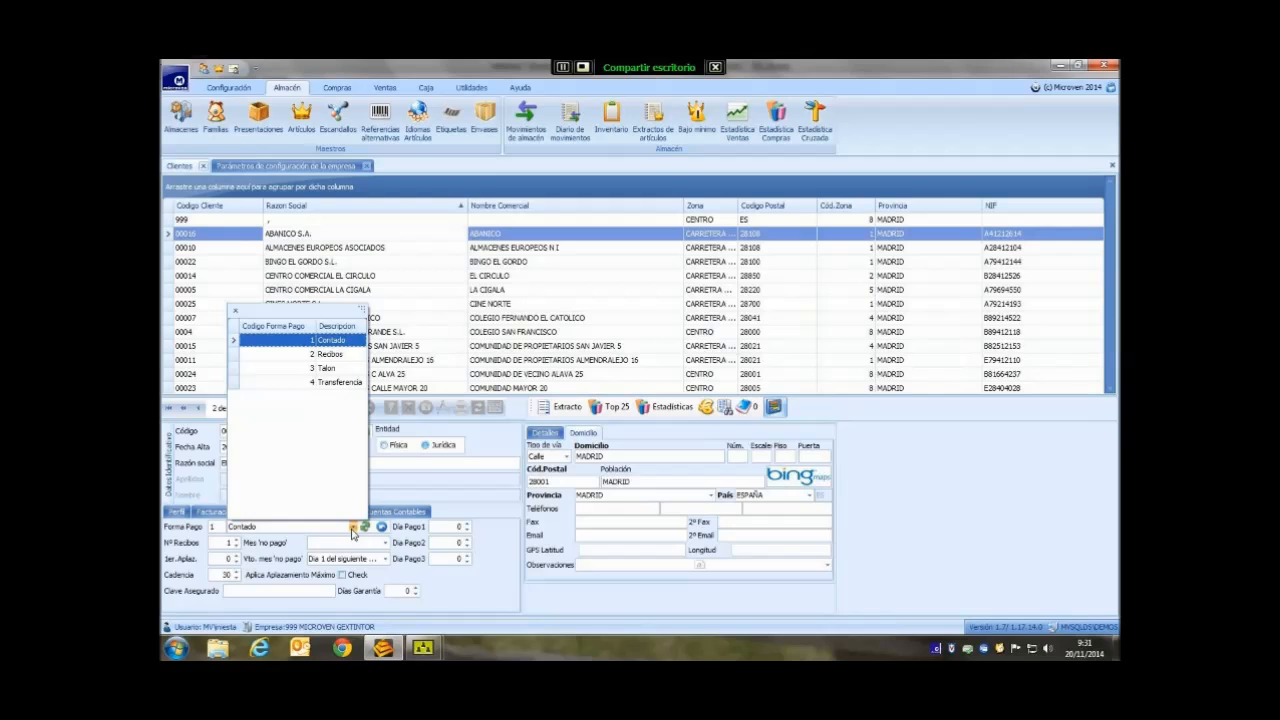
left_click(352, 530)
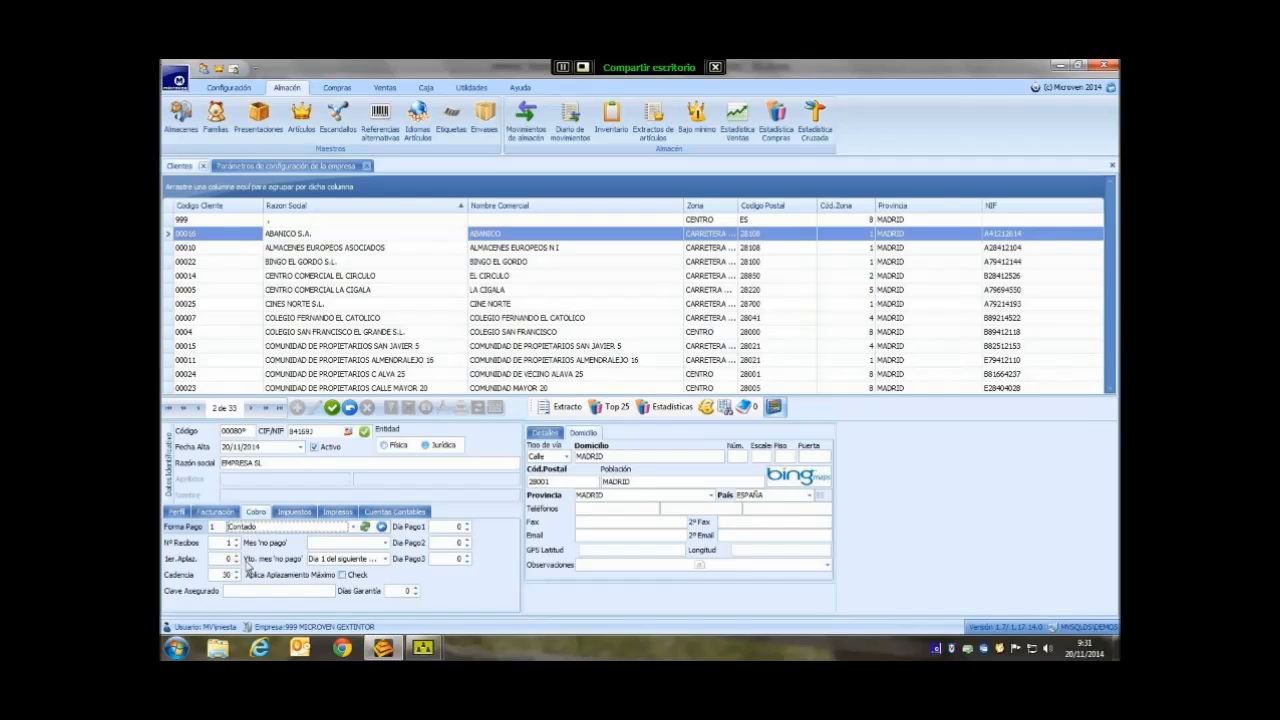
left_click_drag(219, 559, 291, 560)
type("30")
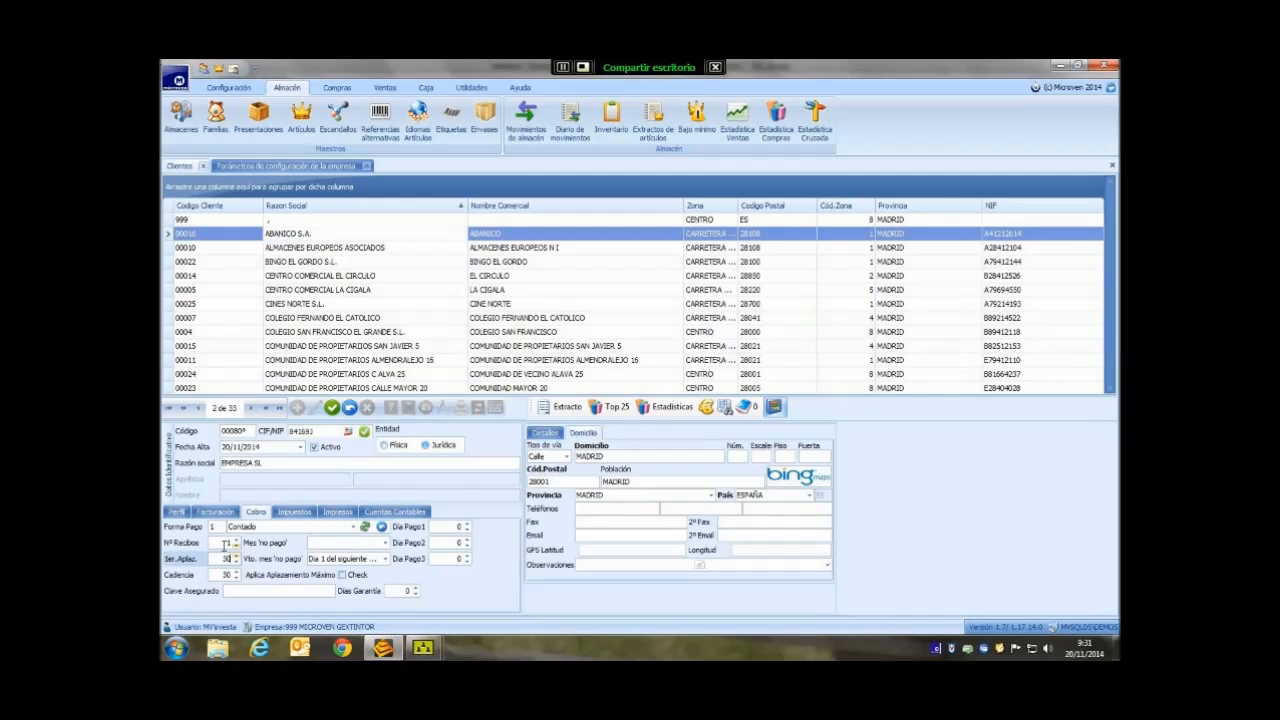
left_click_drag(223, 543, 280, 549)
type("2")
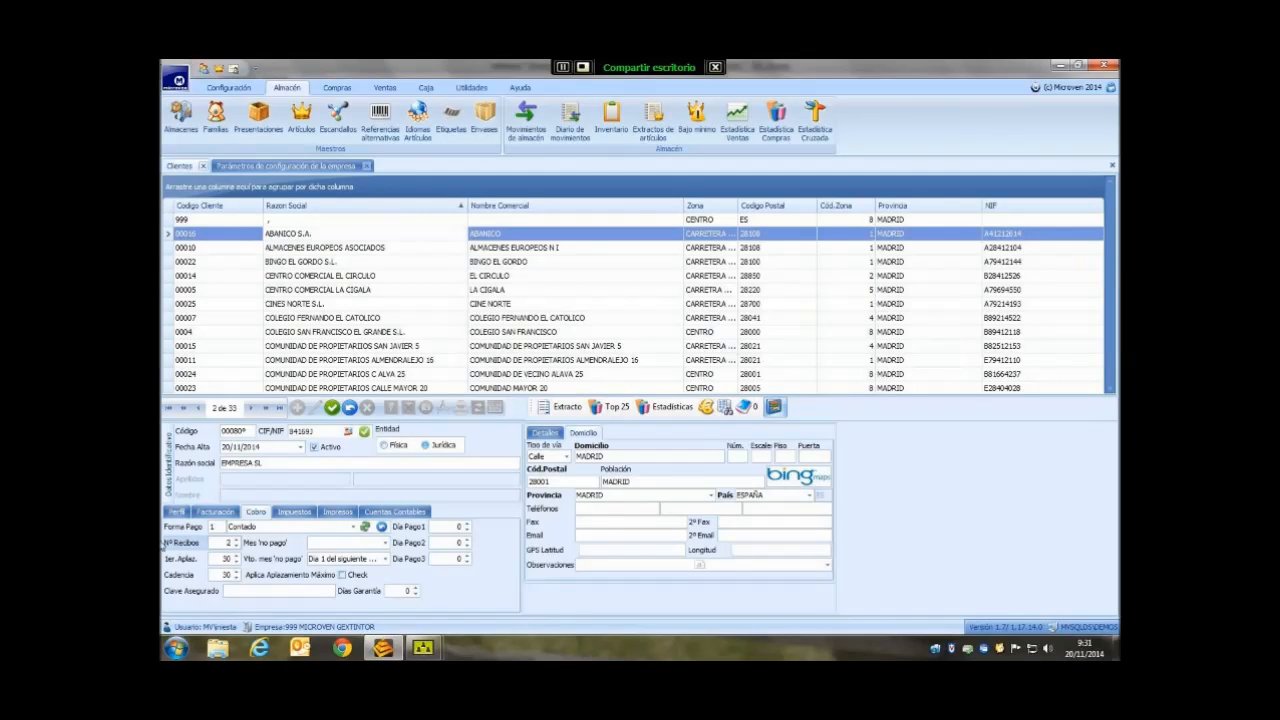
key("Tab")
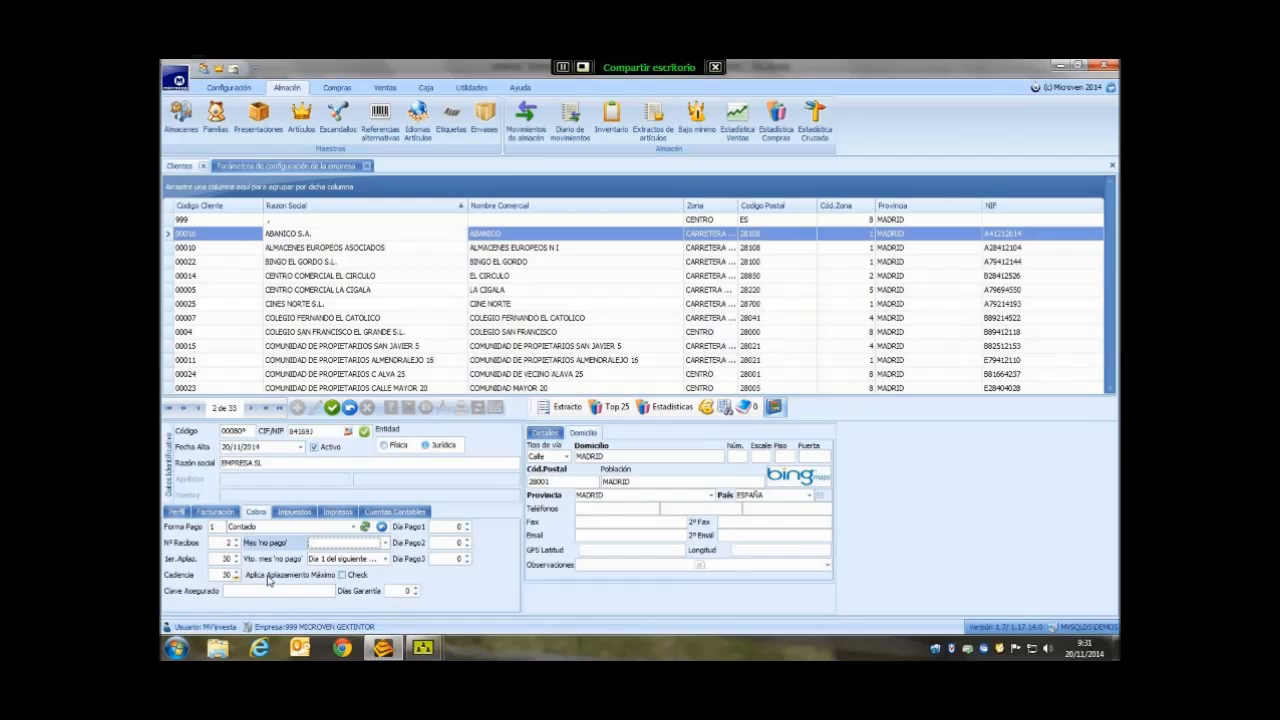
- Make Agosto the no-payment month, due on day 1 of the next month, and tick Aplica Aplazamiento Máximo
left_click(385, 544)
scroll(381, 590, "down", 2)
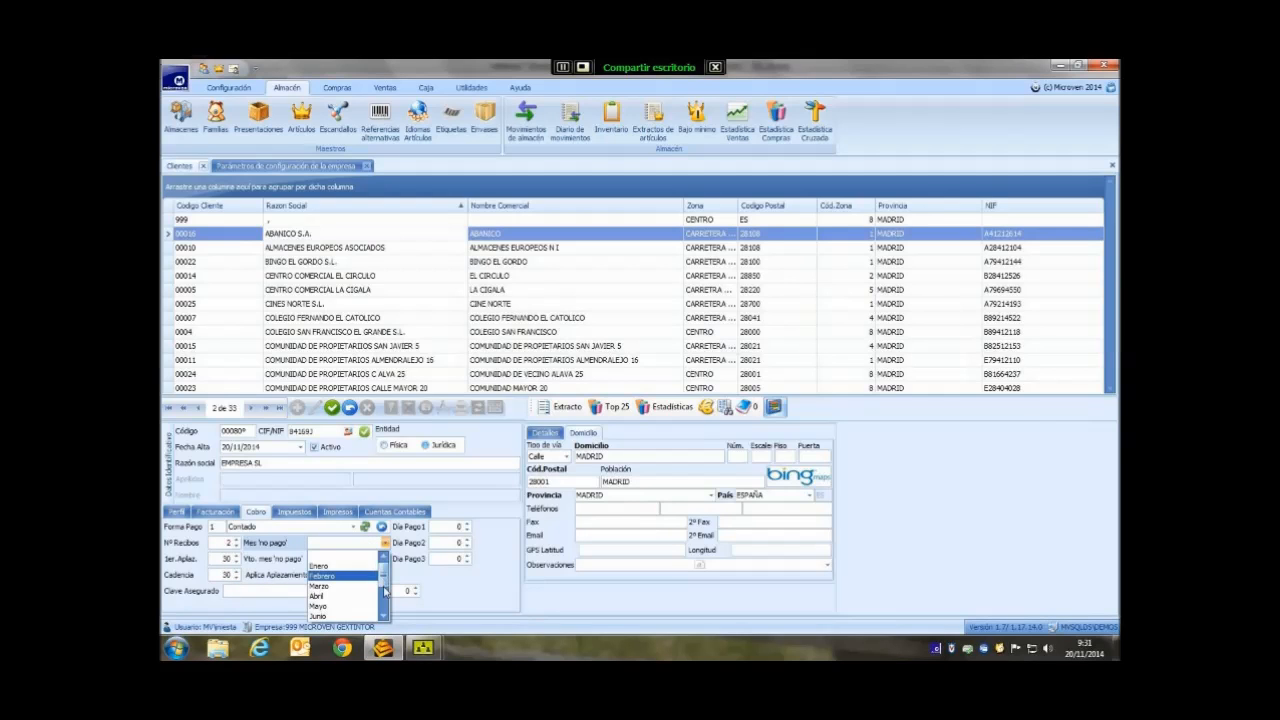
left_click(321, 606)
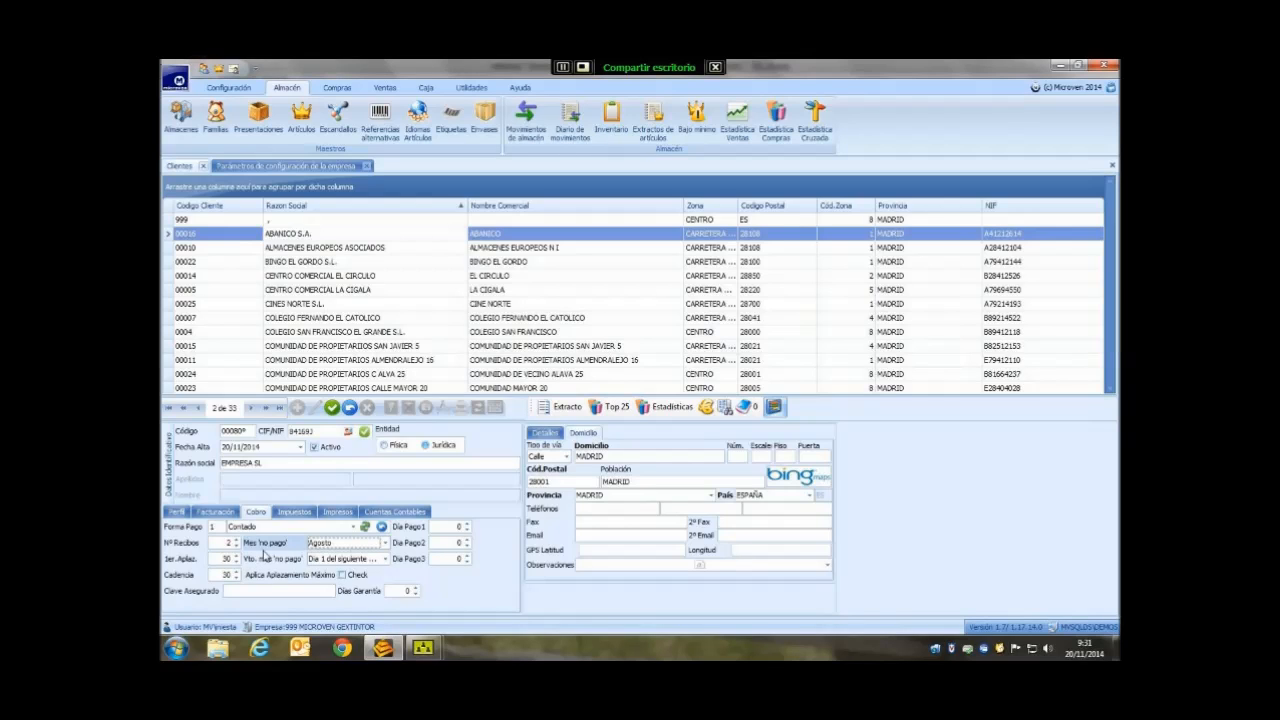
left_click(385, 559)
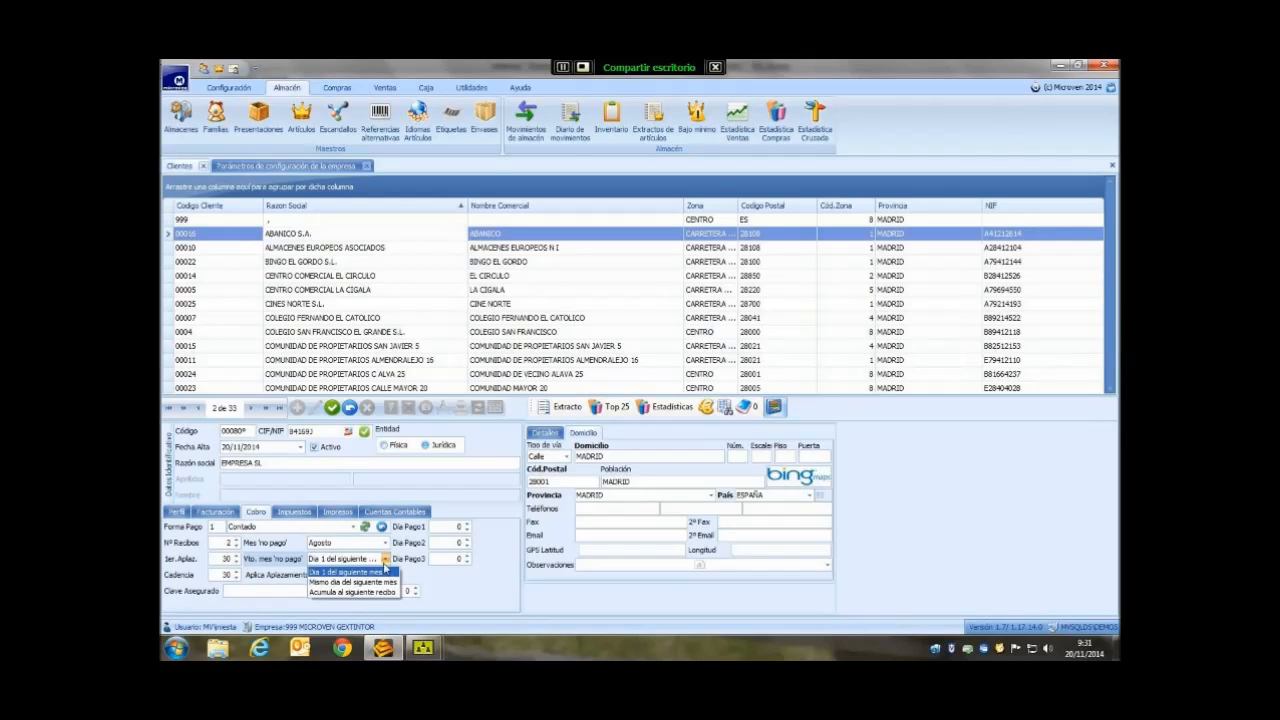
left_click(385, 568)
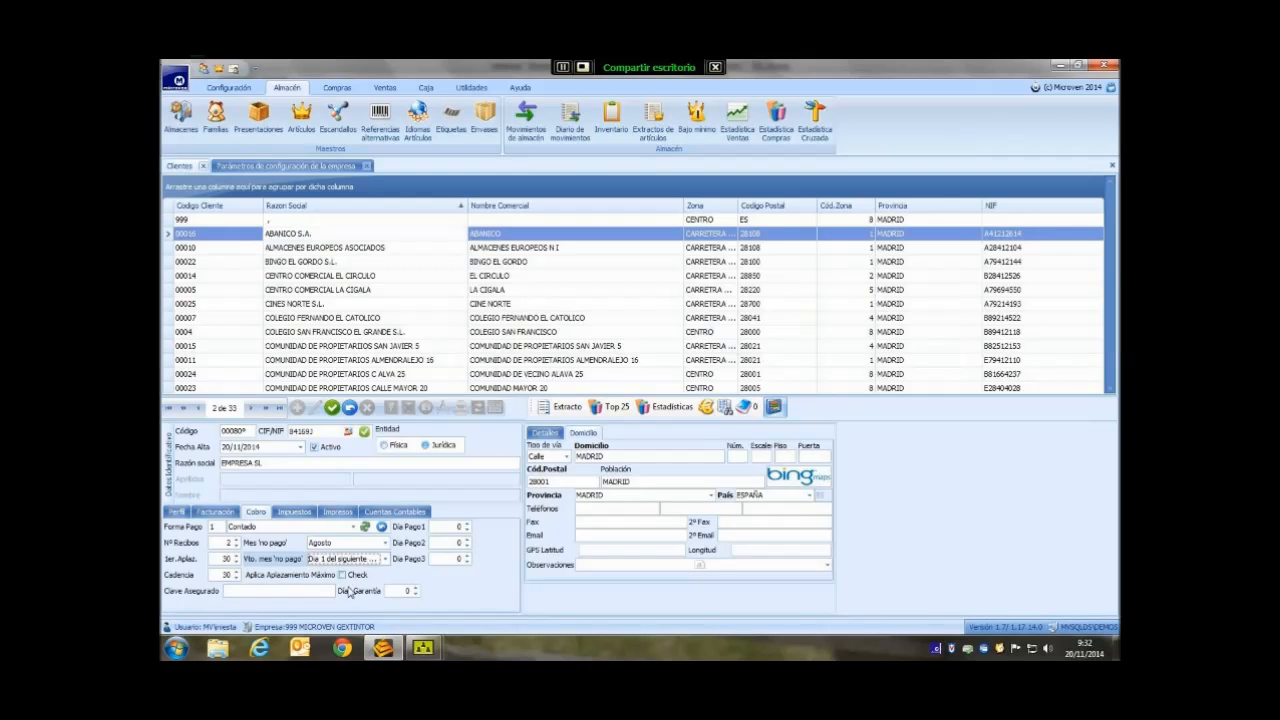
left_click(341, 577)
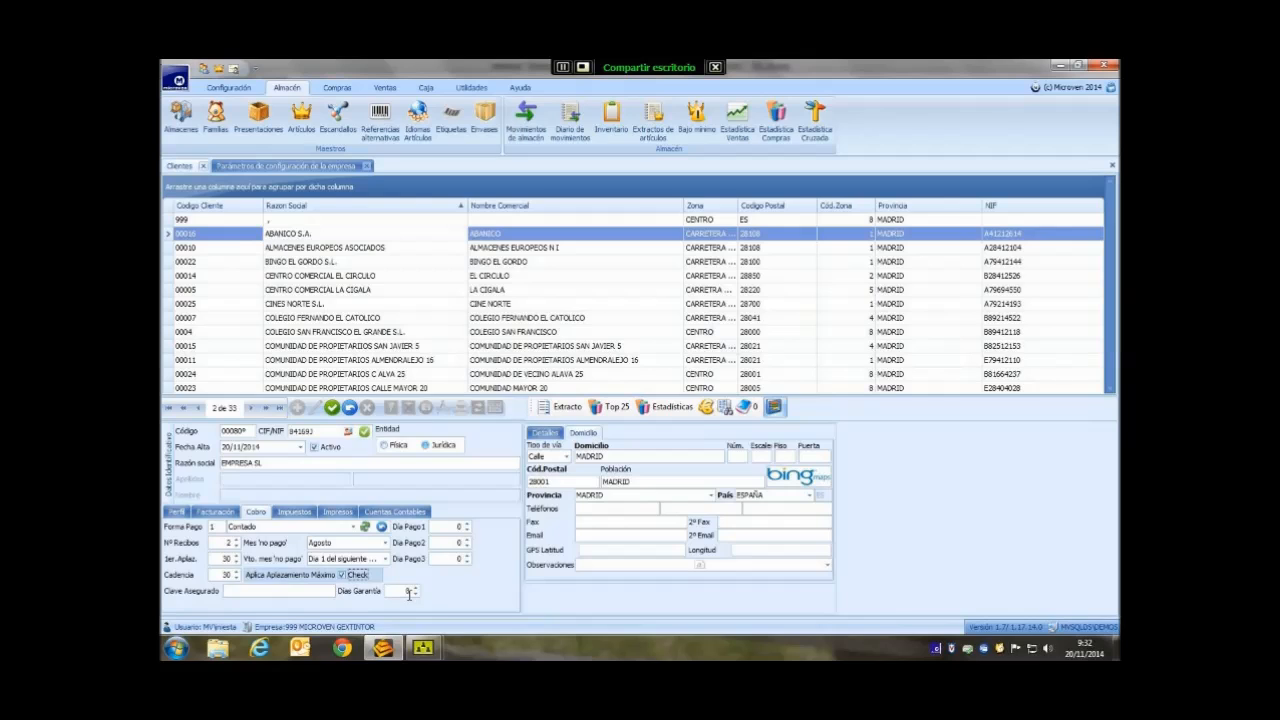
- On the client's Impuestos tab, tick Aplica Retención
left_click(294, 513)
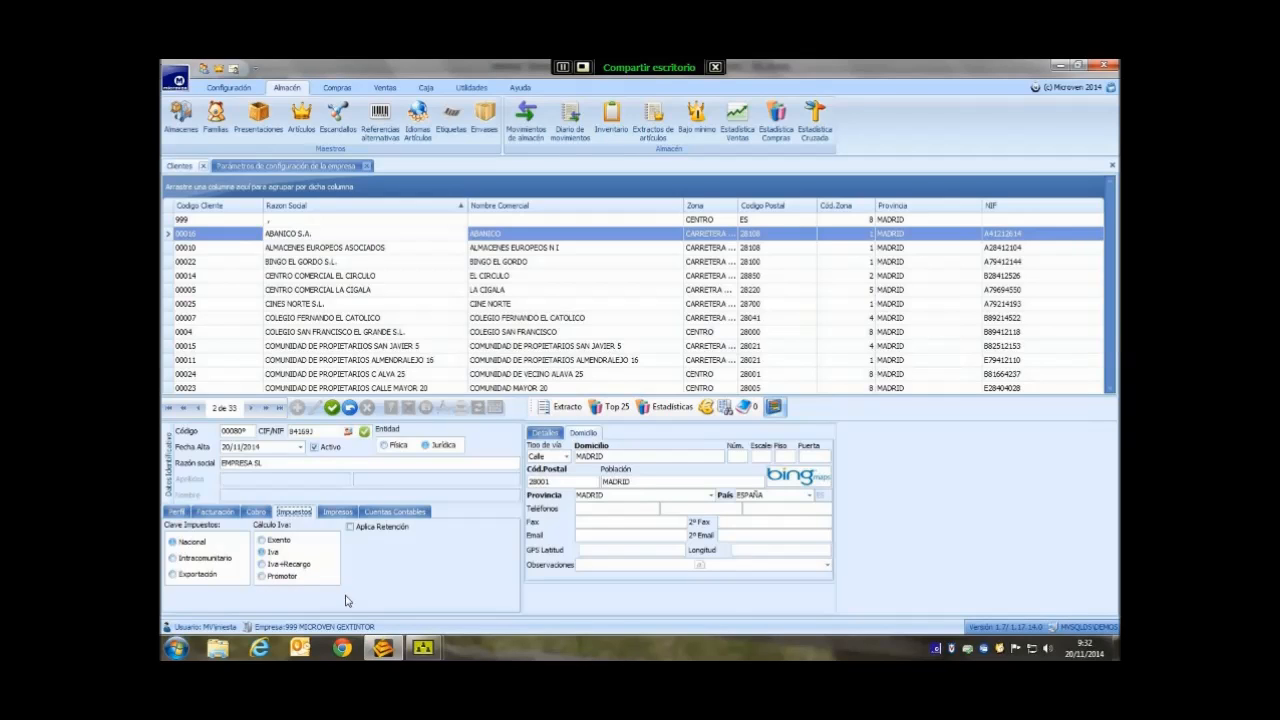
left_click(350, 527)
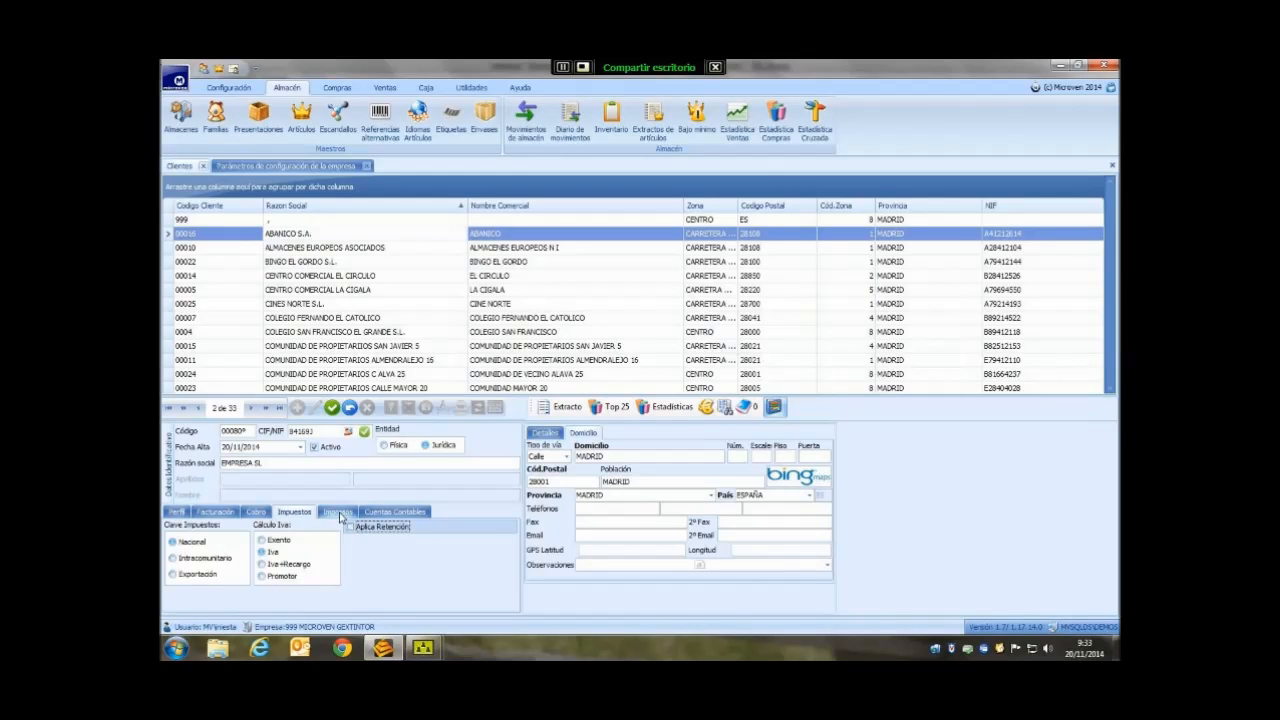
- Review the client's Impresos options for Albaranes and Pedidos, ending on the delivery-note settings
left_click(337, 512)
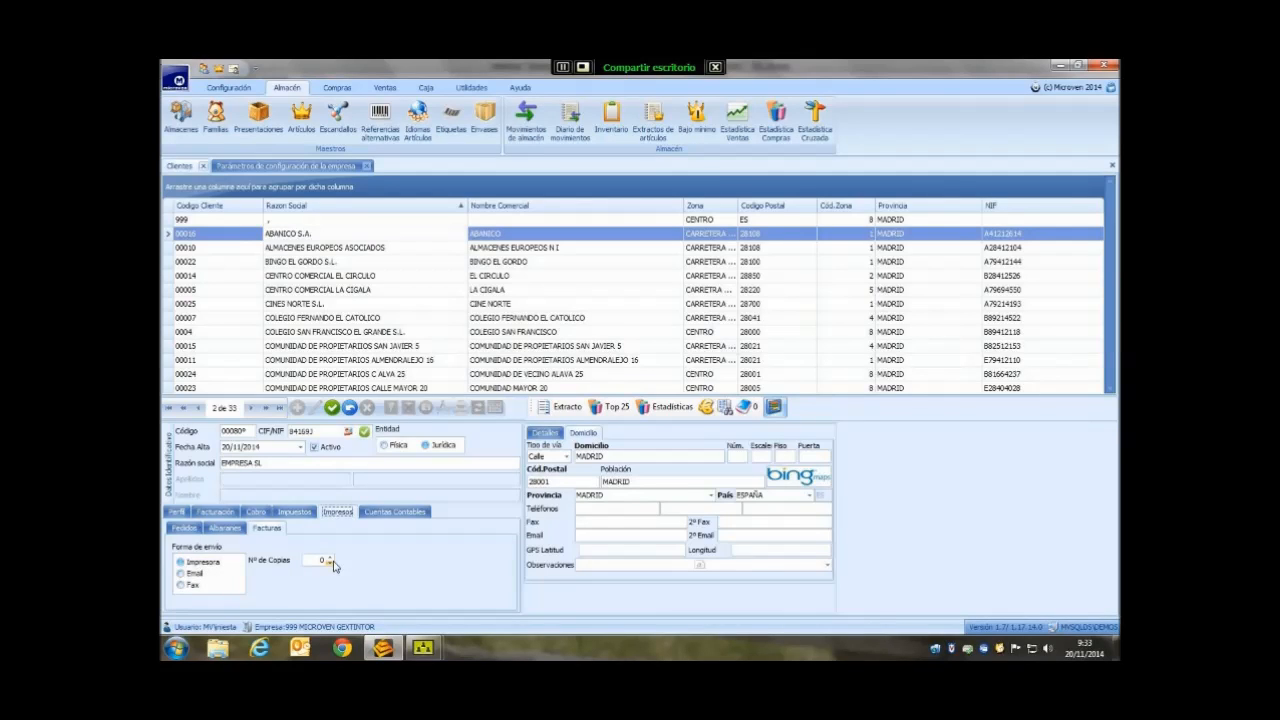
left_click(233, 533)
left_click(185, 530)
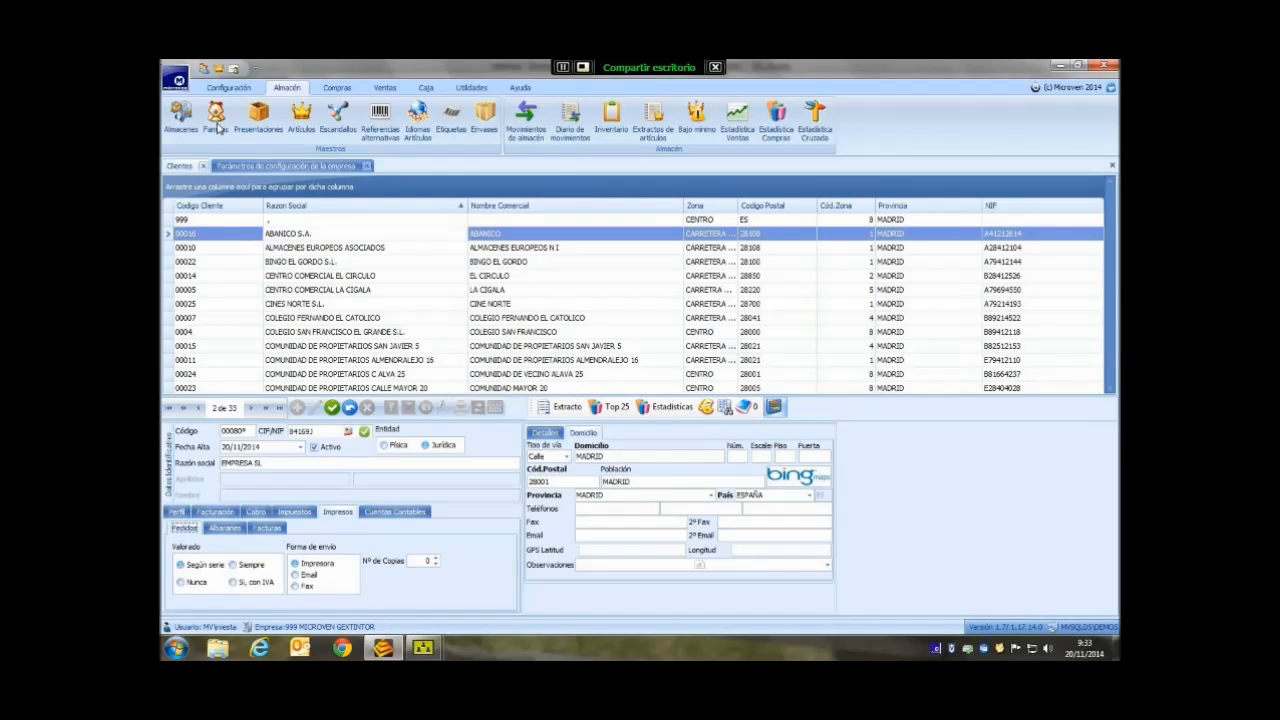
left_click(236, 87)
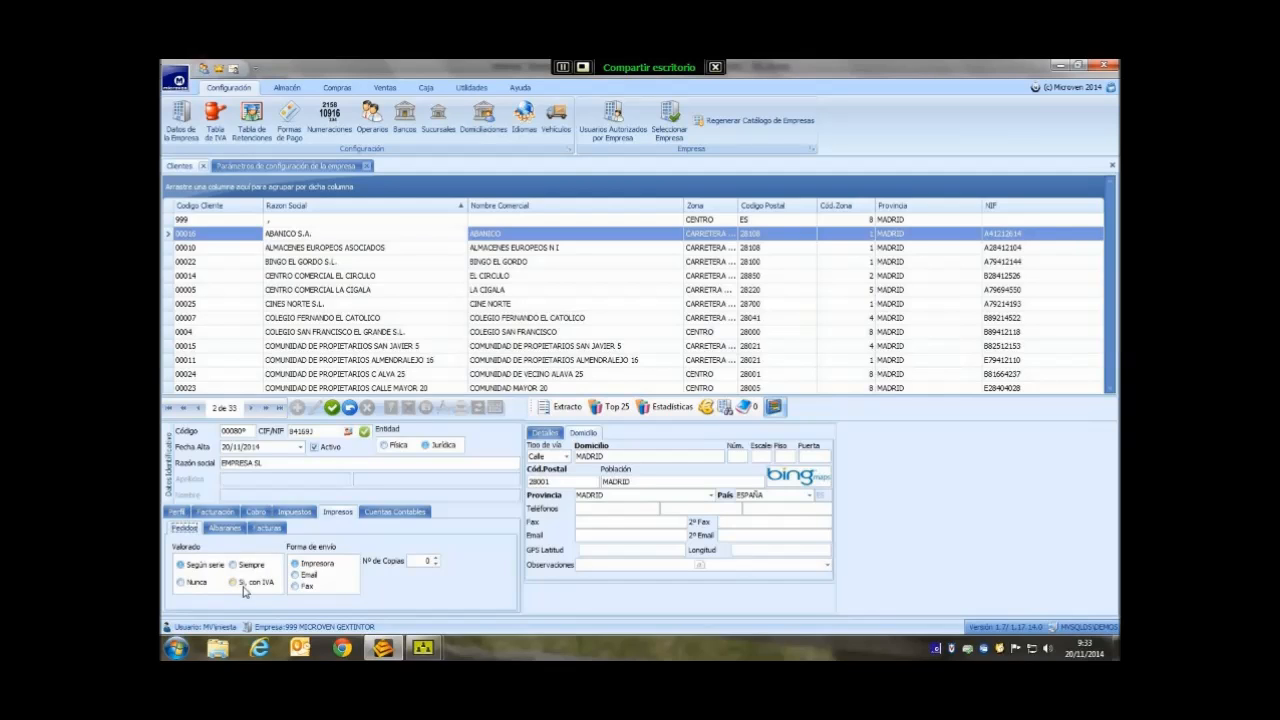
left_click(225, 528)
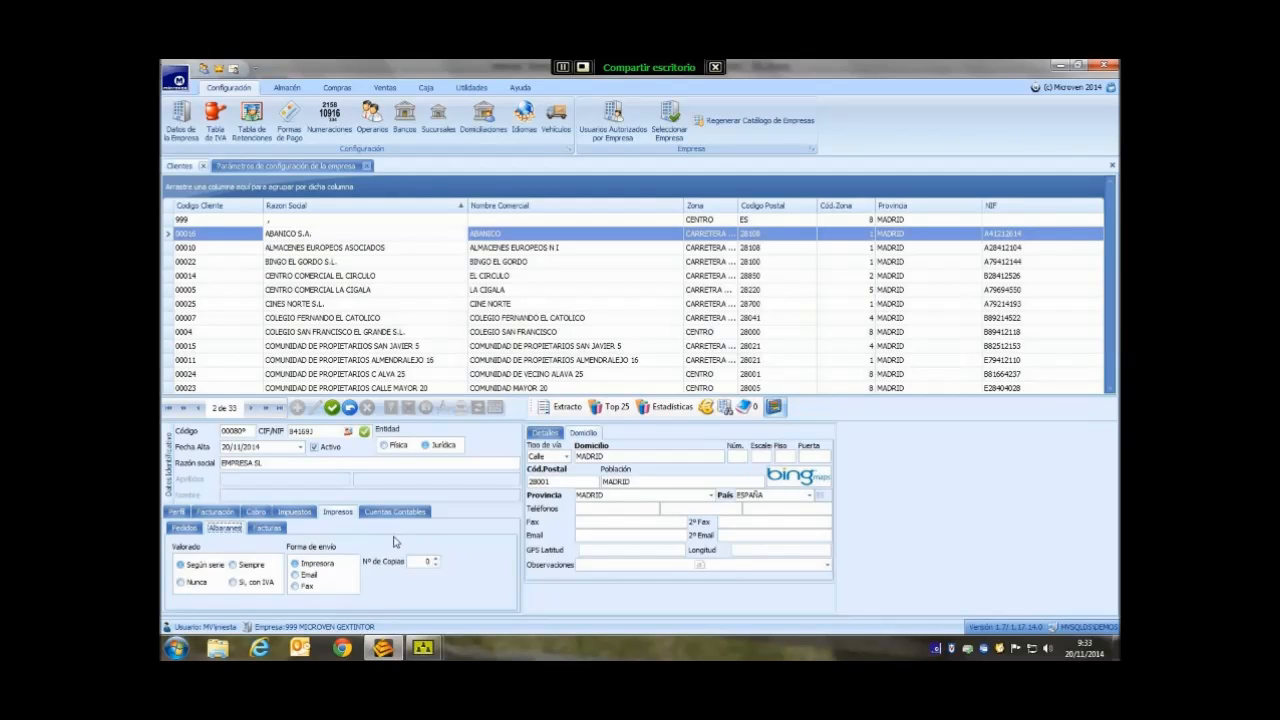
- Check the client's Cuentas Contables, then switch to the company warehouse settings showing ALMACEN CENTRAL
left_click(398, 512)
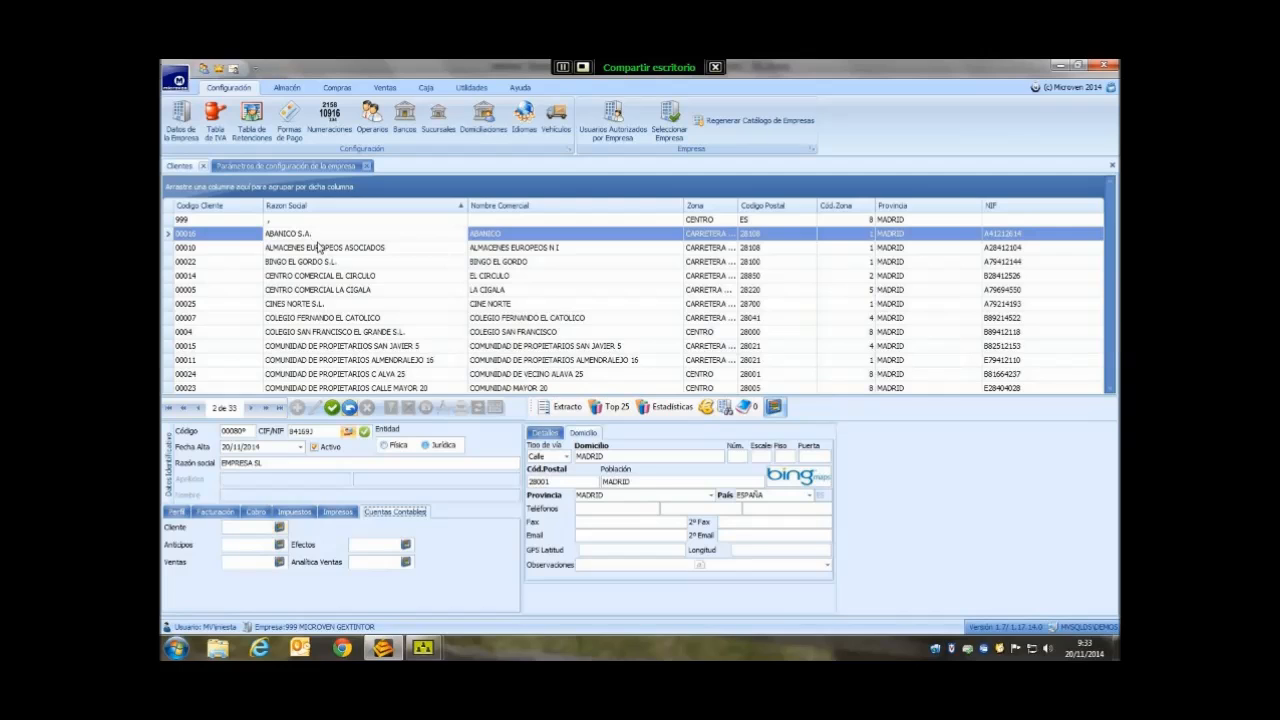
left_click(288, 166)
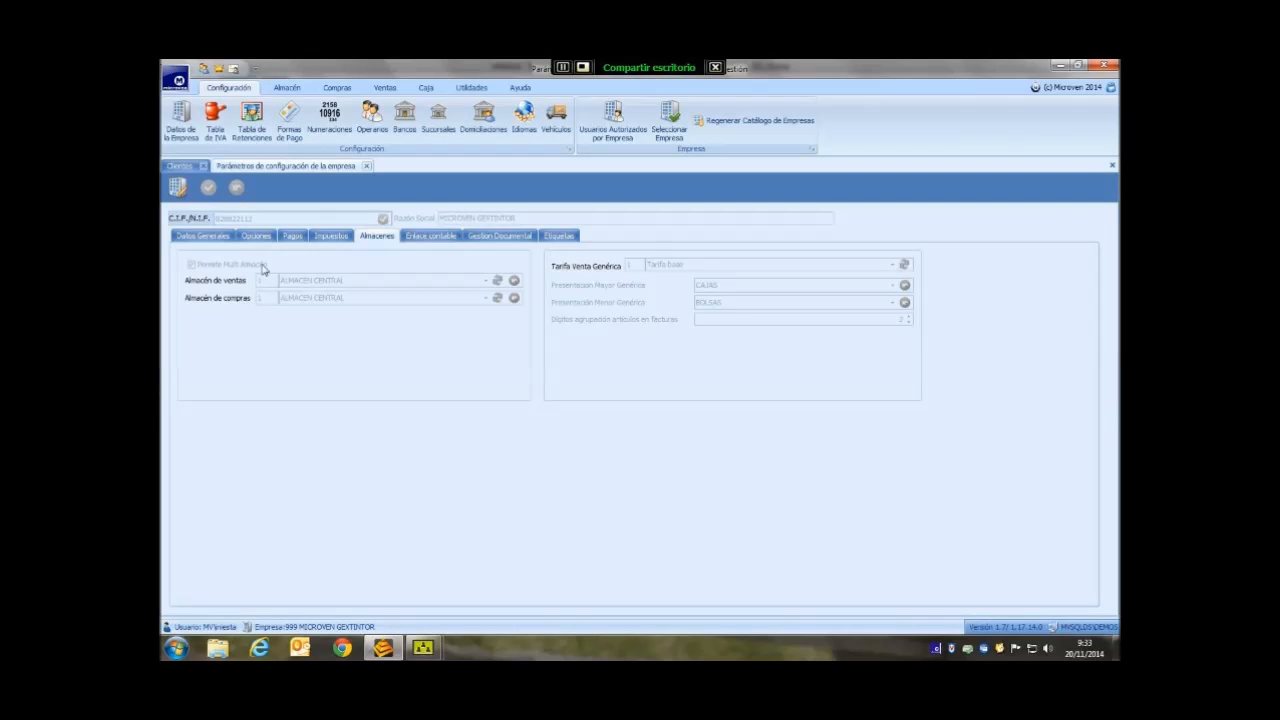
- Look through the company's accounting-link accounts, general data and options, then return to the Clientes form
left_click(418, 238)
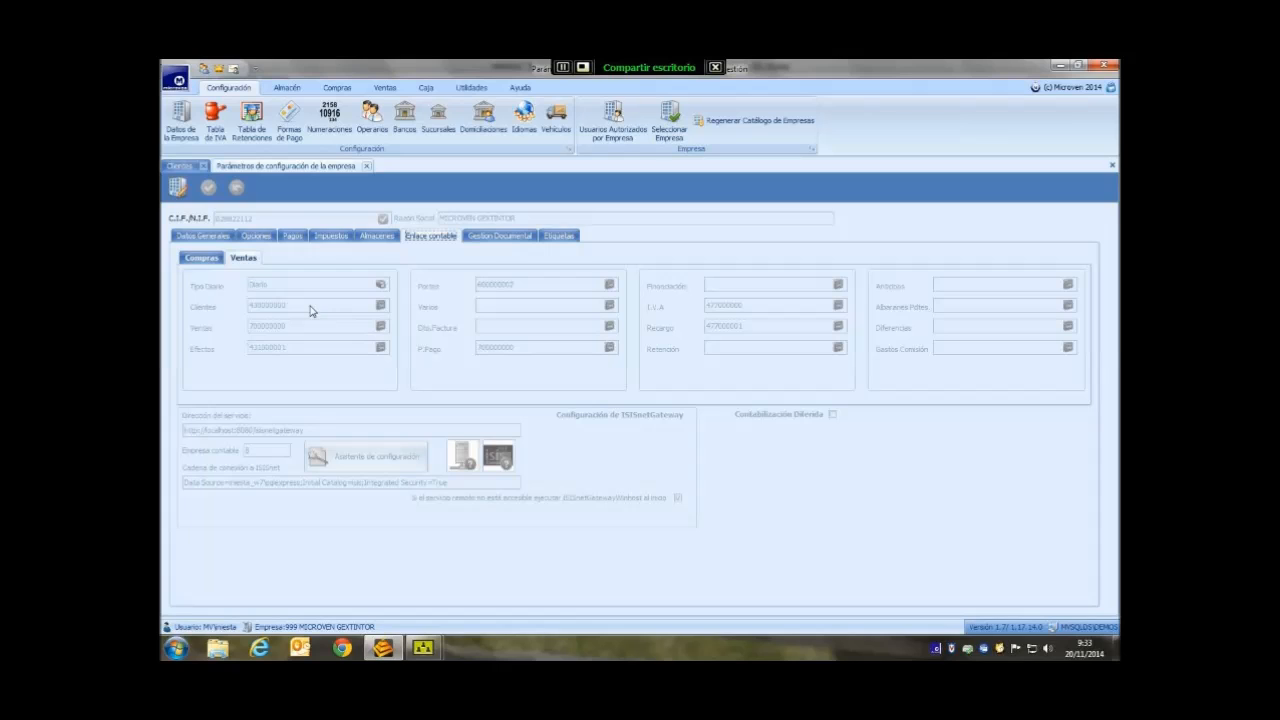
left_click(209, 240)
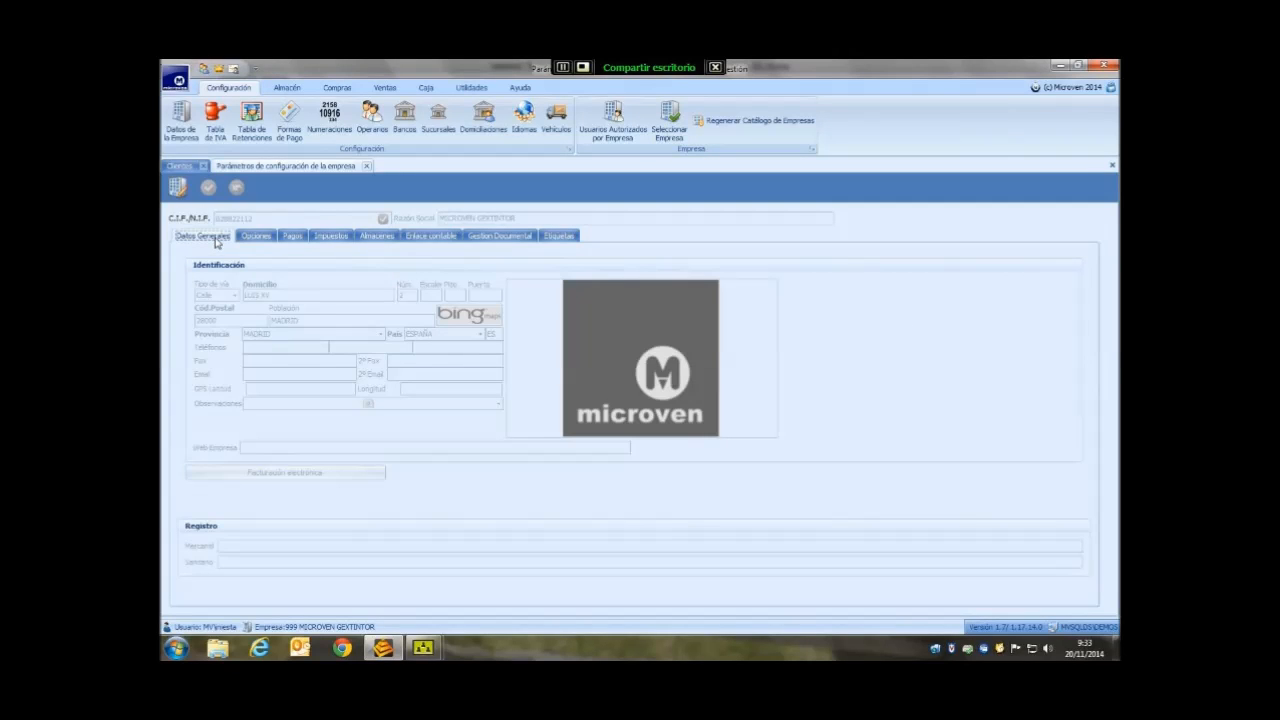
left_click(268, 243)
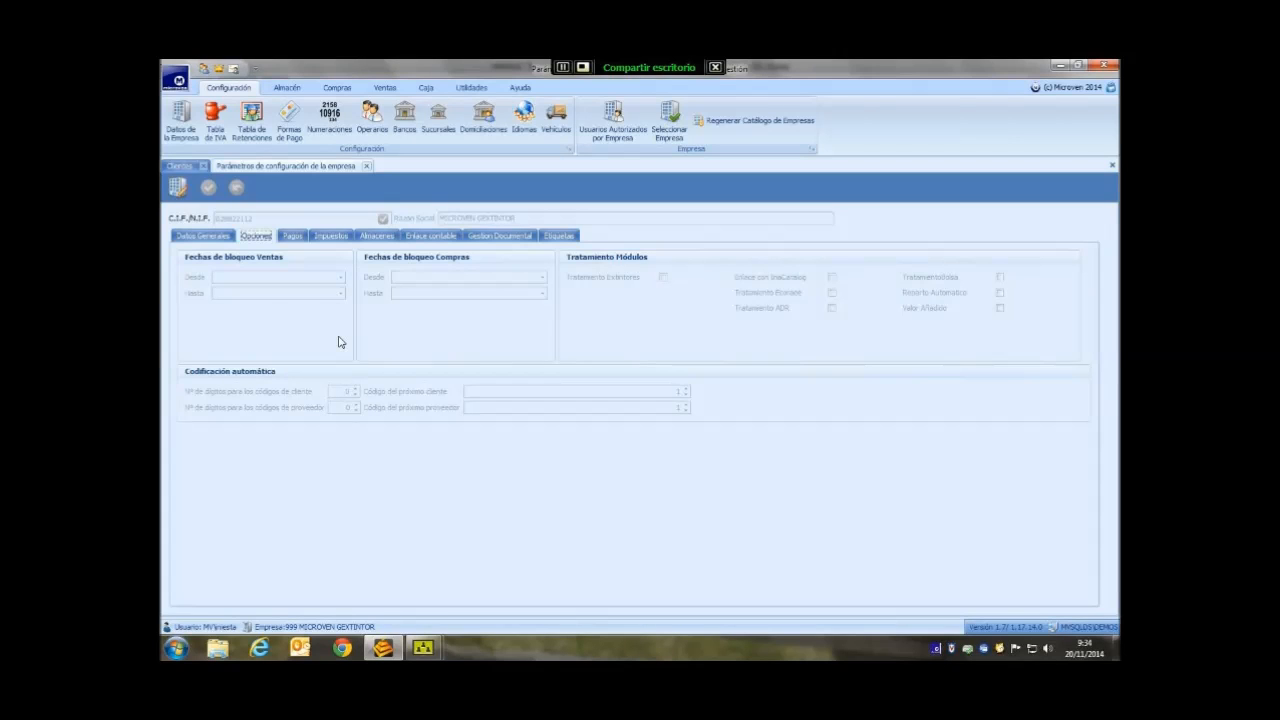
left_click(189, 168)
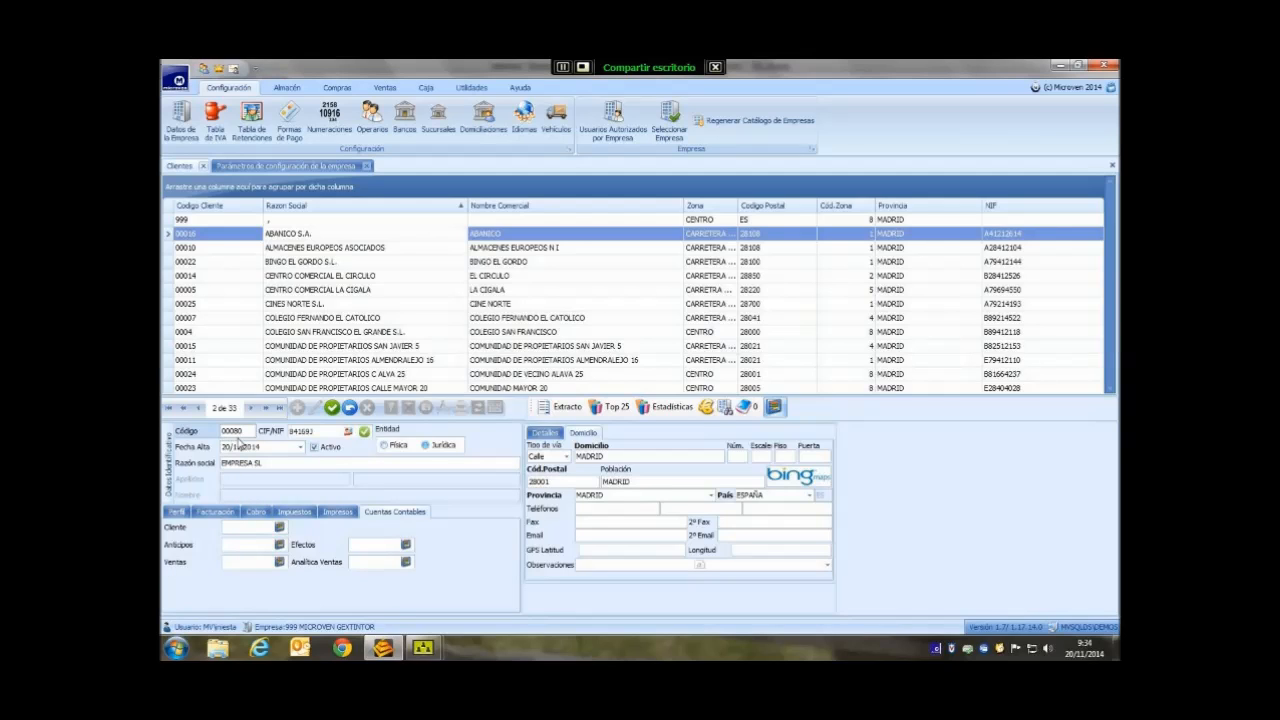
left_click(321, 168)
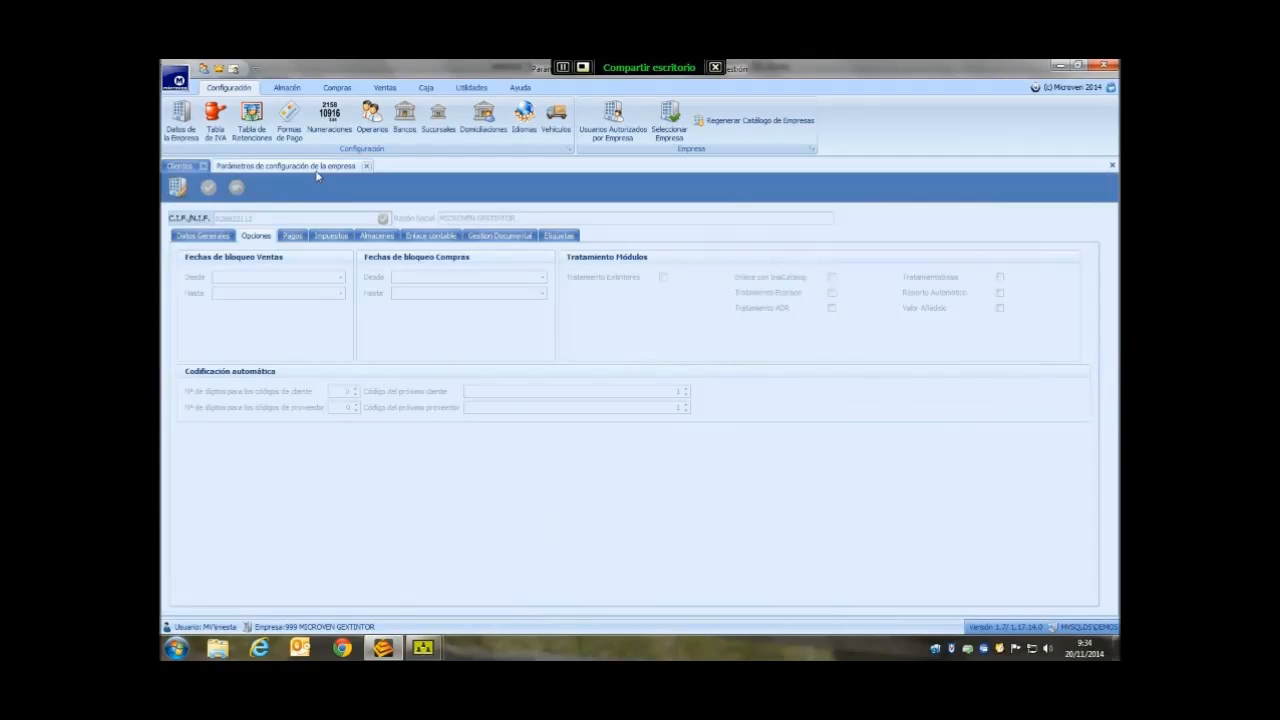
left_click(435, 237)
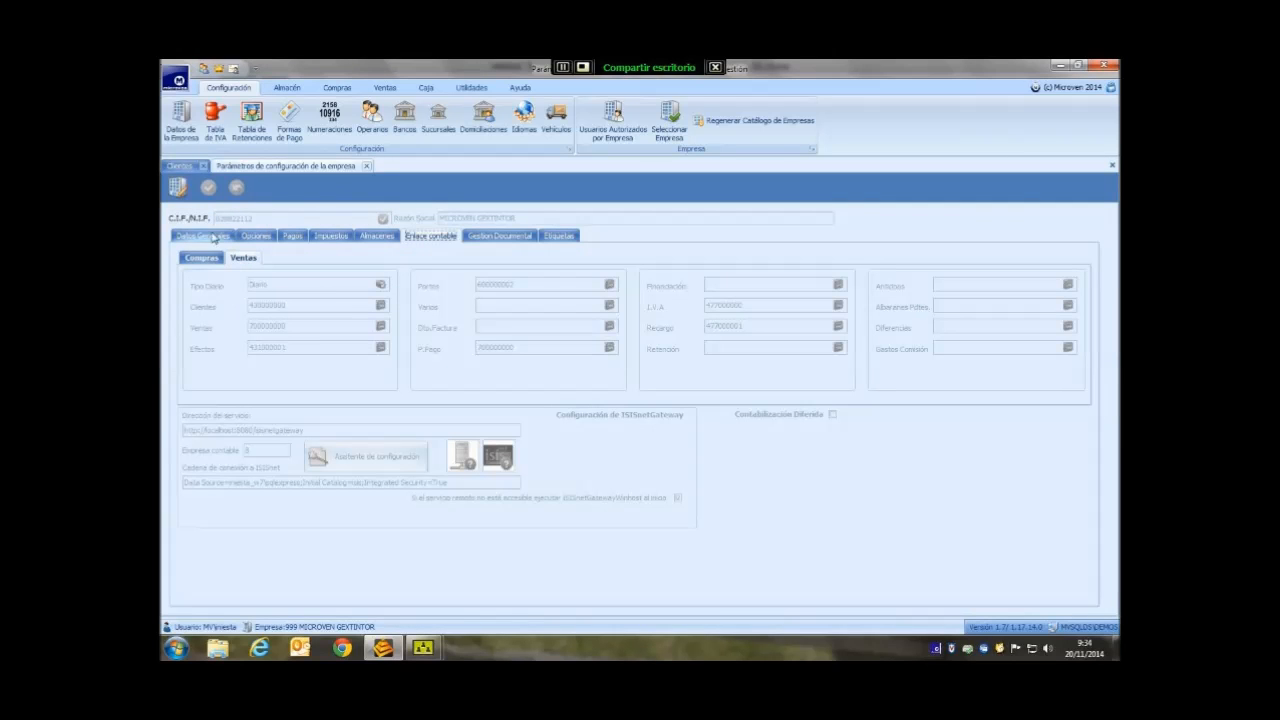
left_click(179, 166)
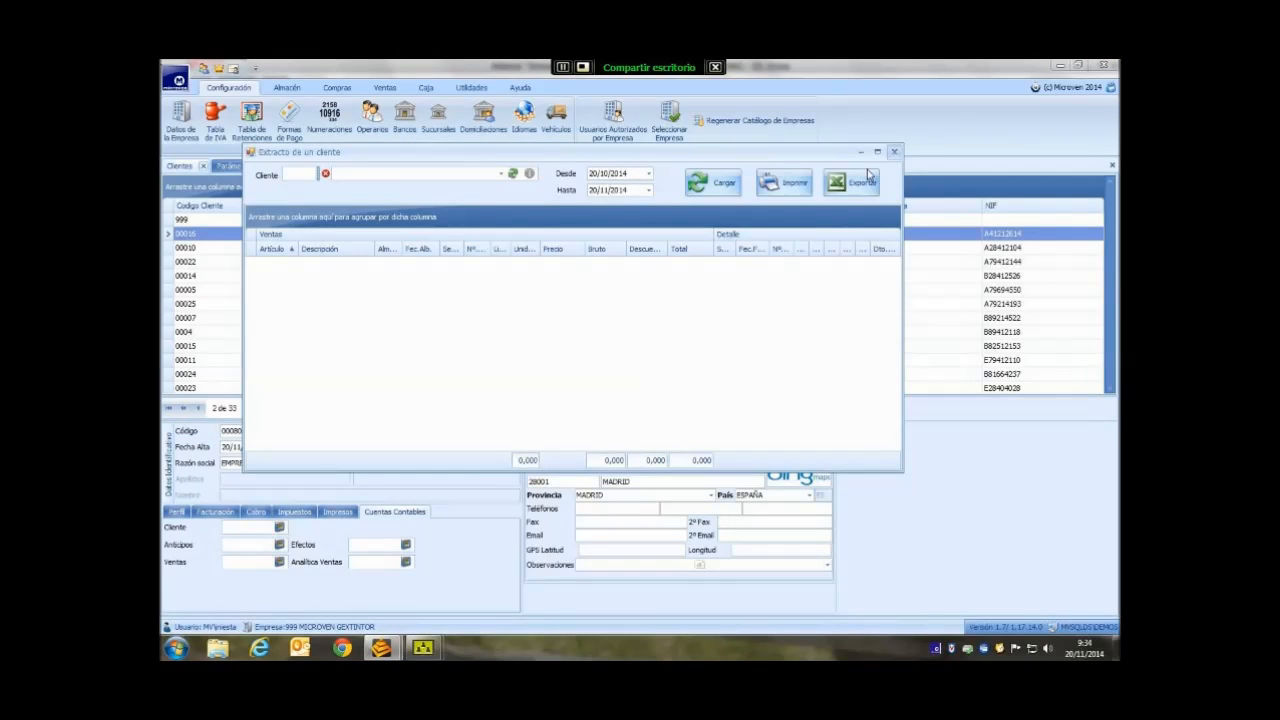
- Close the empty statement and open the sales Extracto for client 00003 TALLERES BUENDIA
left_click(894, 151)
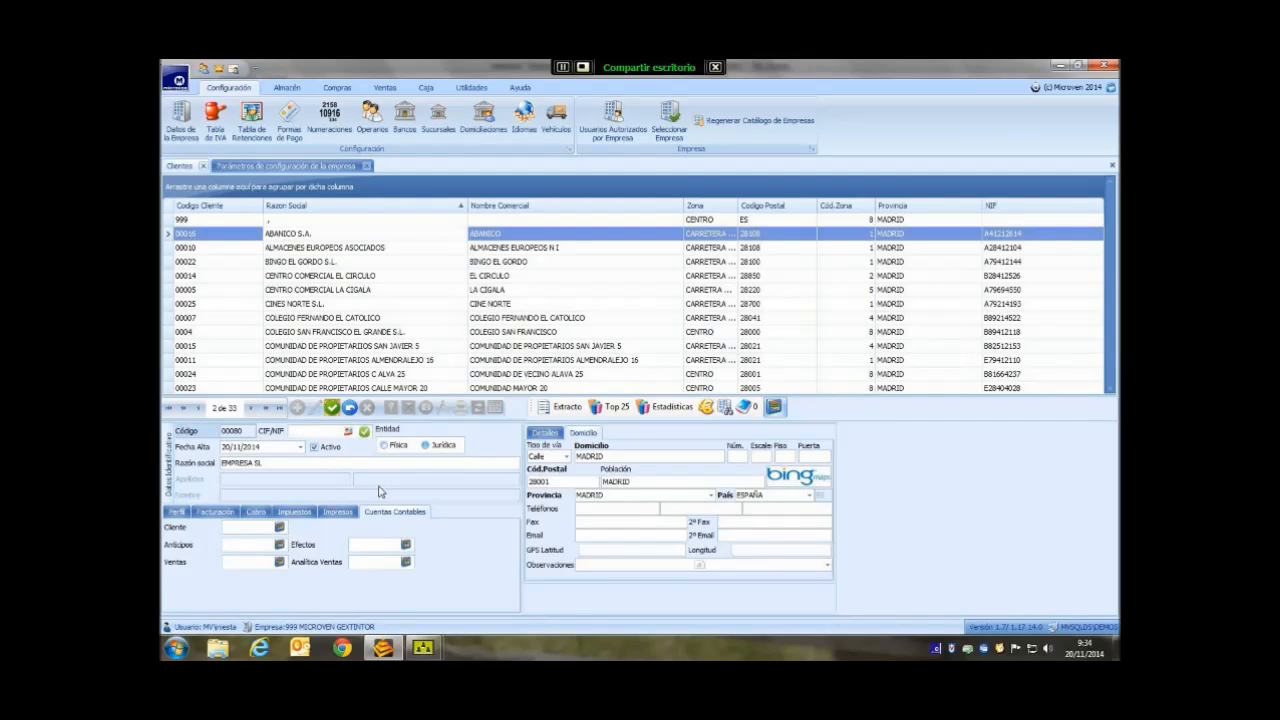
left_click(313, 389)
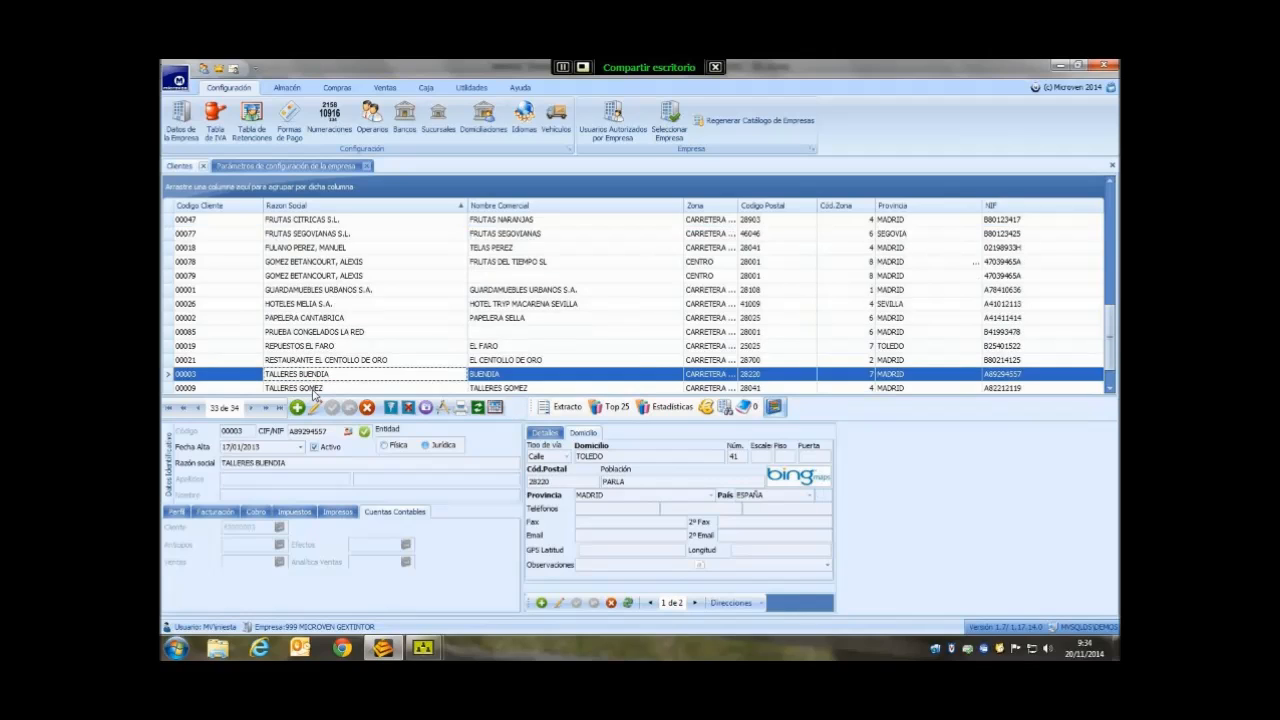
left_click(560, 407)
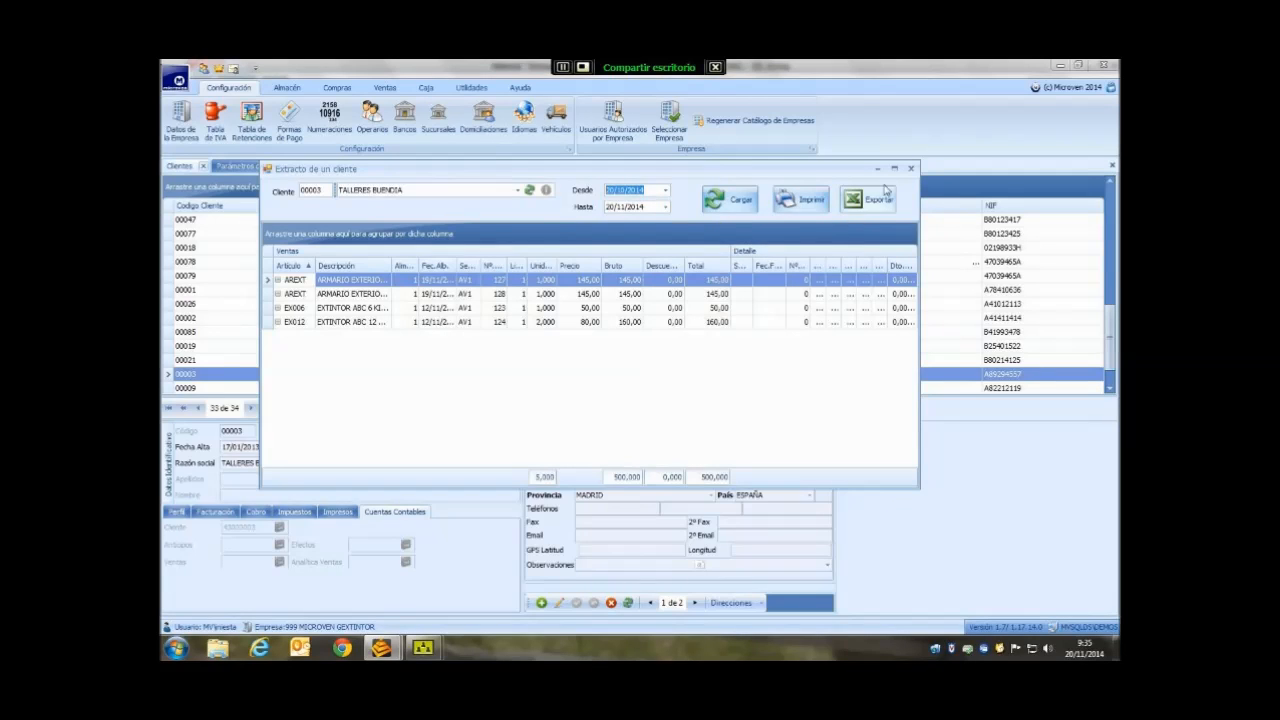
- Rank the top 25 clients for 01/01/2014–20/11/2014, showing three clients led by 150,00 €
left_click(910, 168)
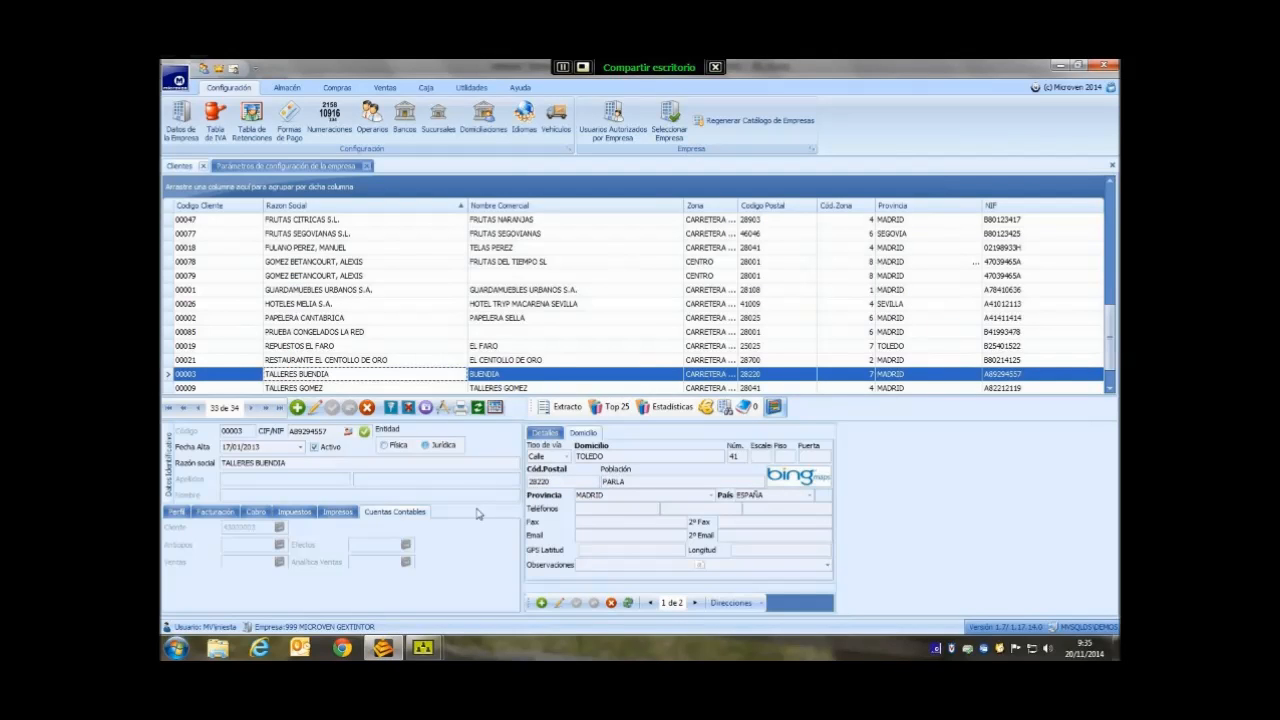
left_click(612, 408)
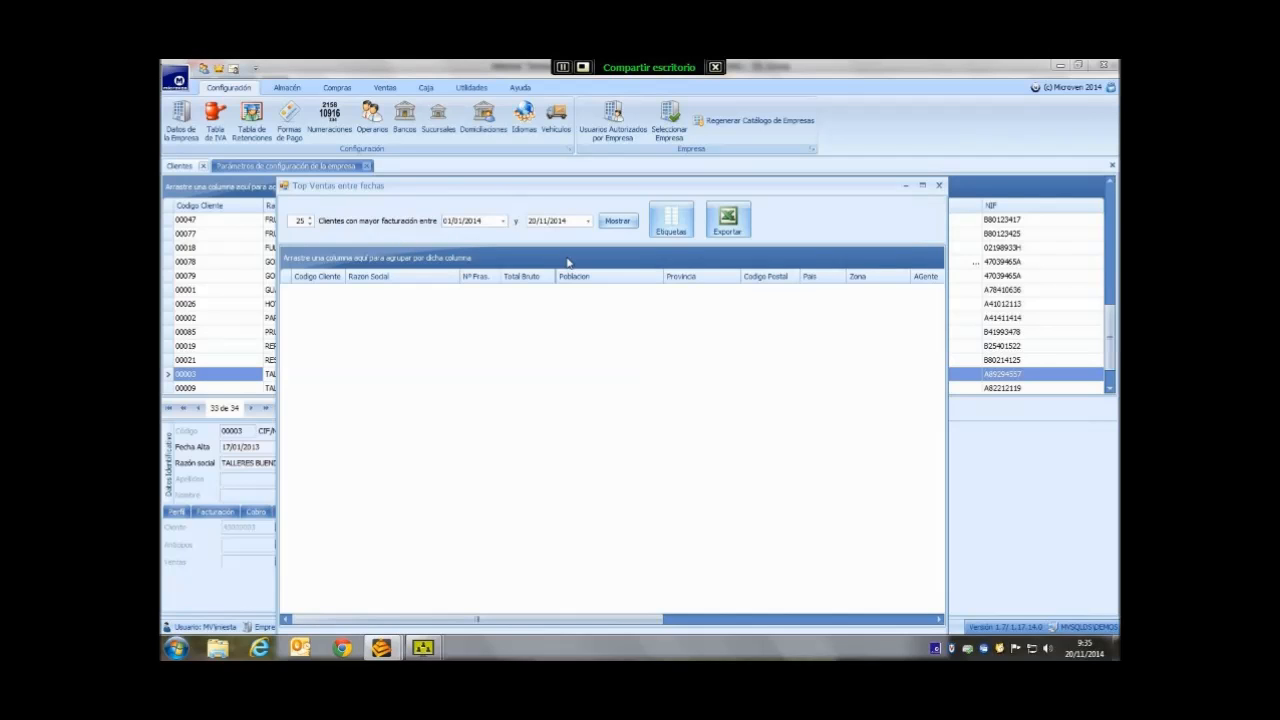
left_click(668, 230)
left_click(617, 222)
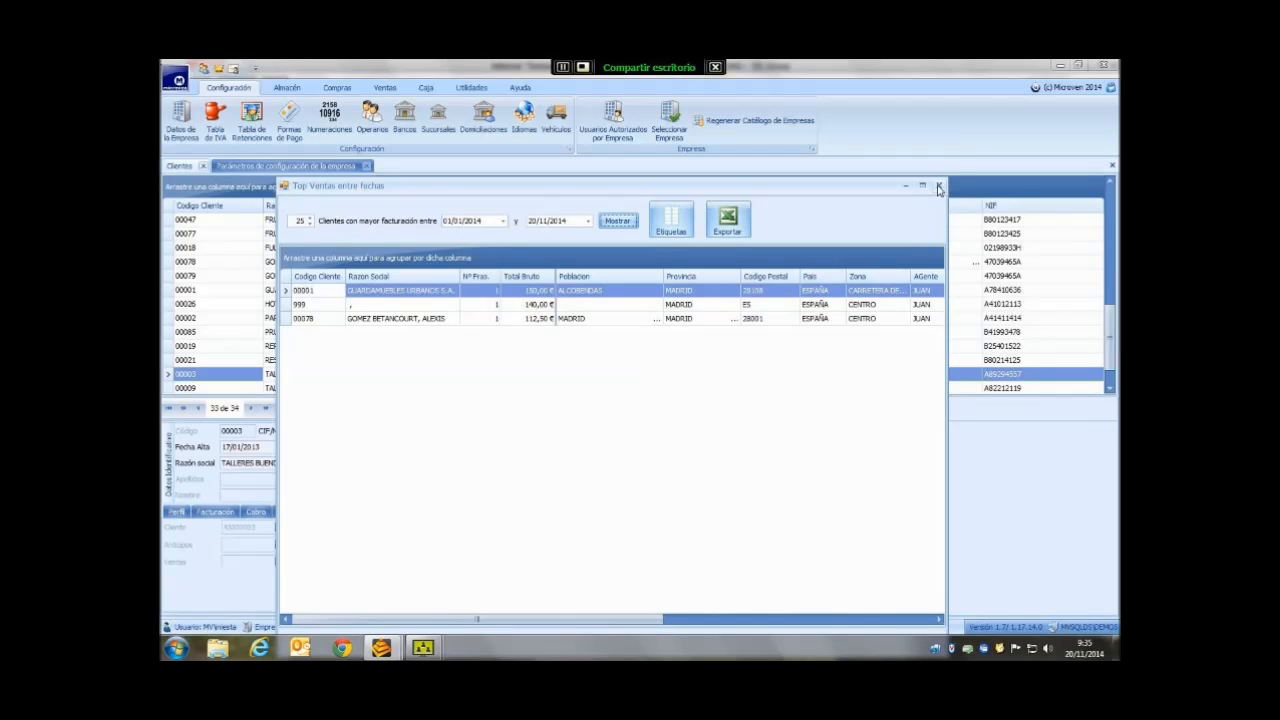
left_click(938, 190)
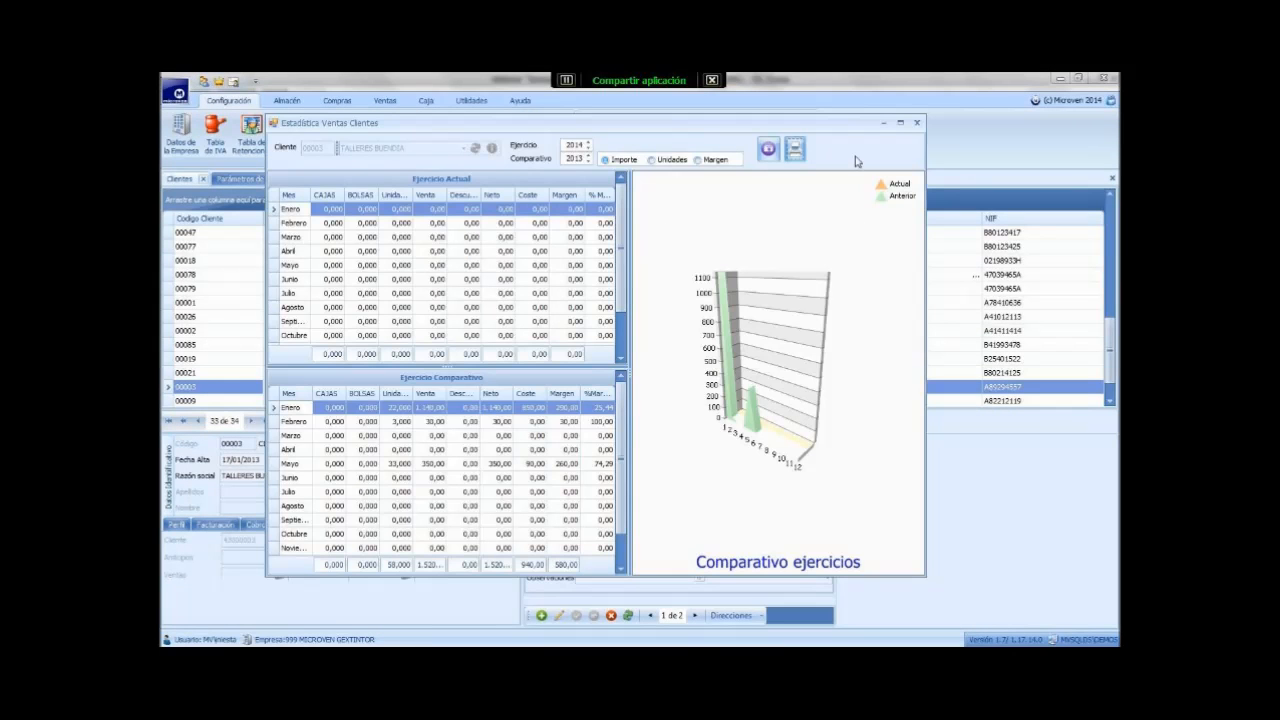
- Review TALLERES BUENDIA's 2014 and 2013 monthly sales grids and chart them by Margen and Importe
left_click_drag(620, 286, 617, 356)
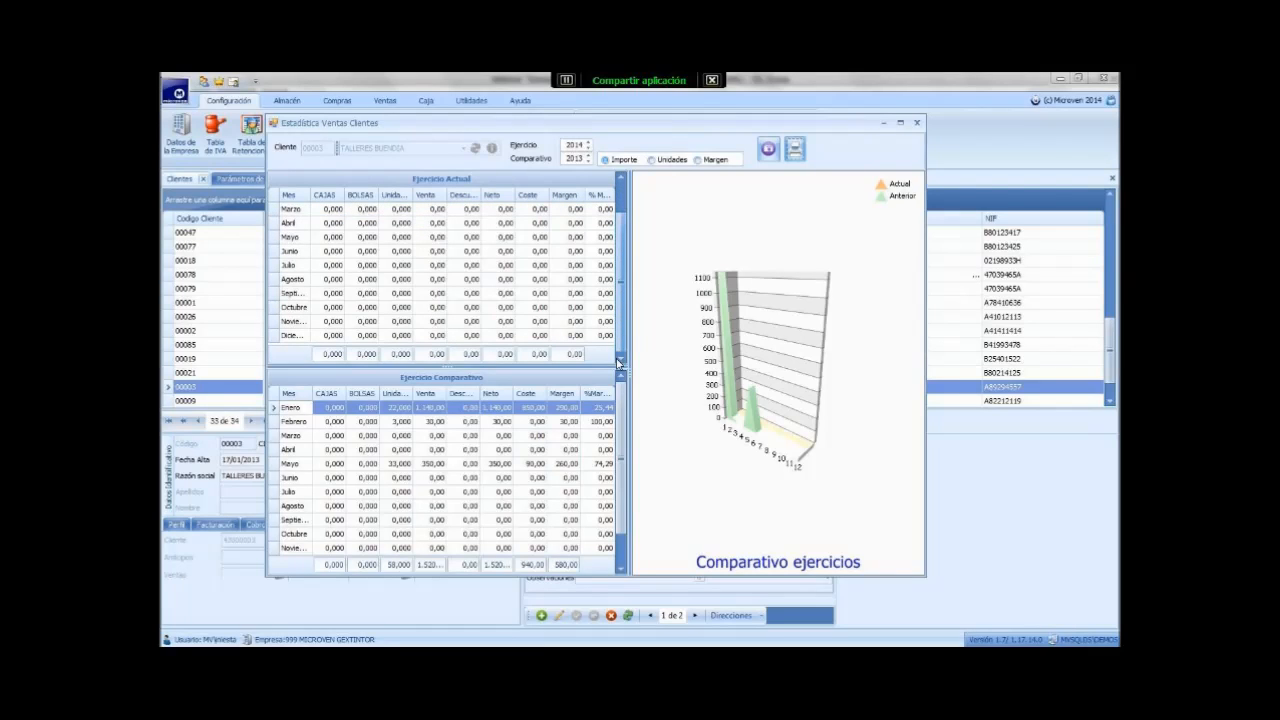
left_click_drag(620, 464, 618, 522)
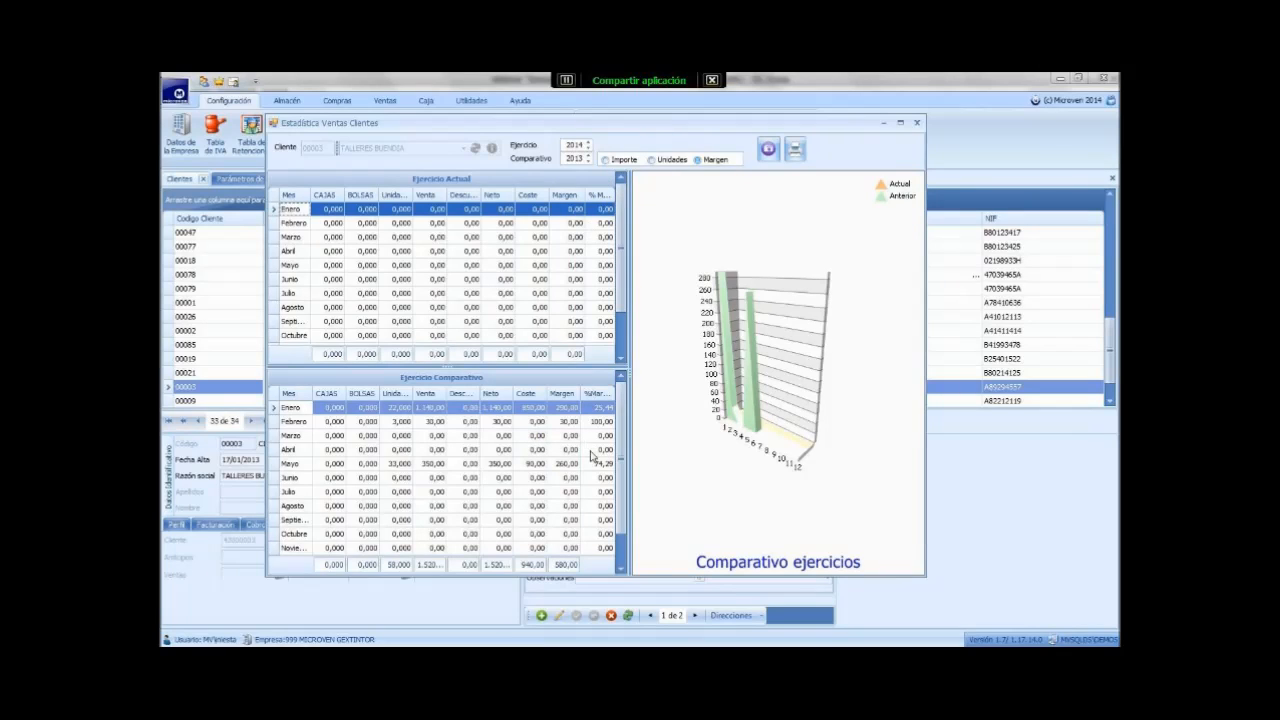
left_click(605, 167)
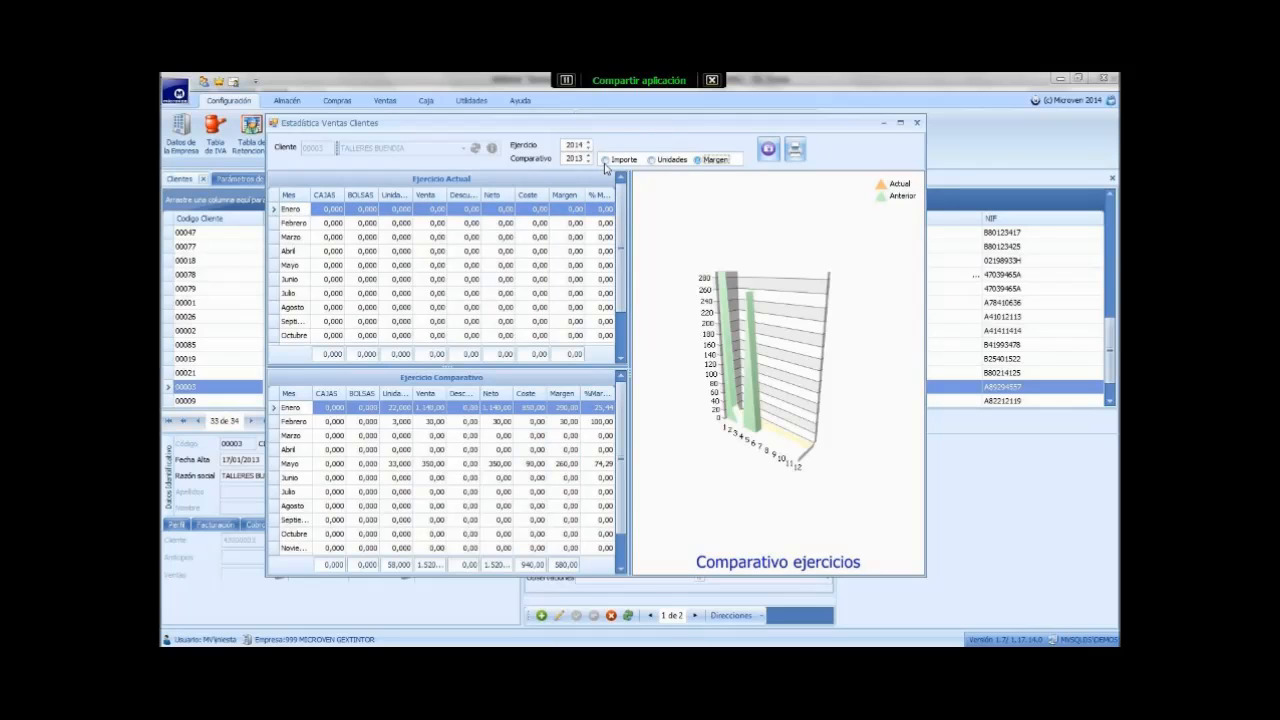
left_click(605, 160)
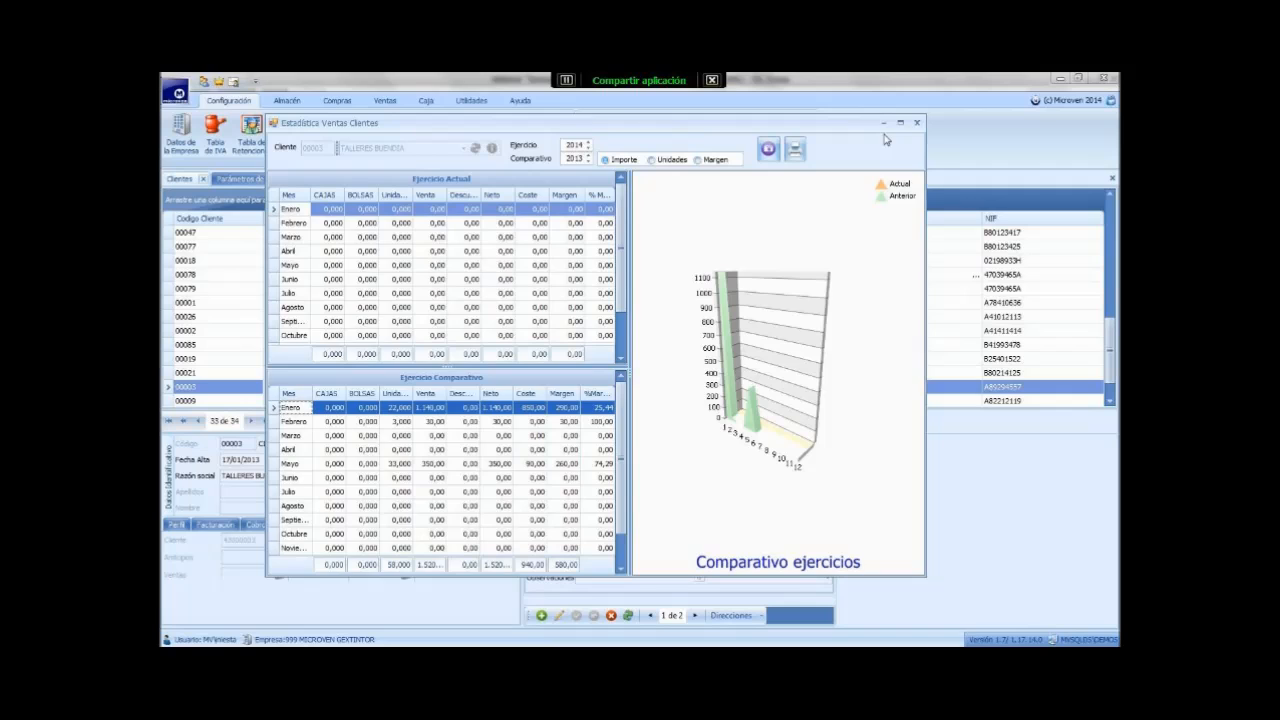
left_click(916, 122)
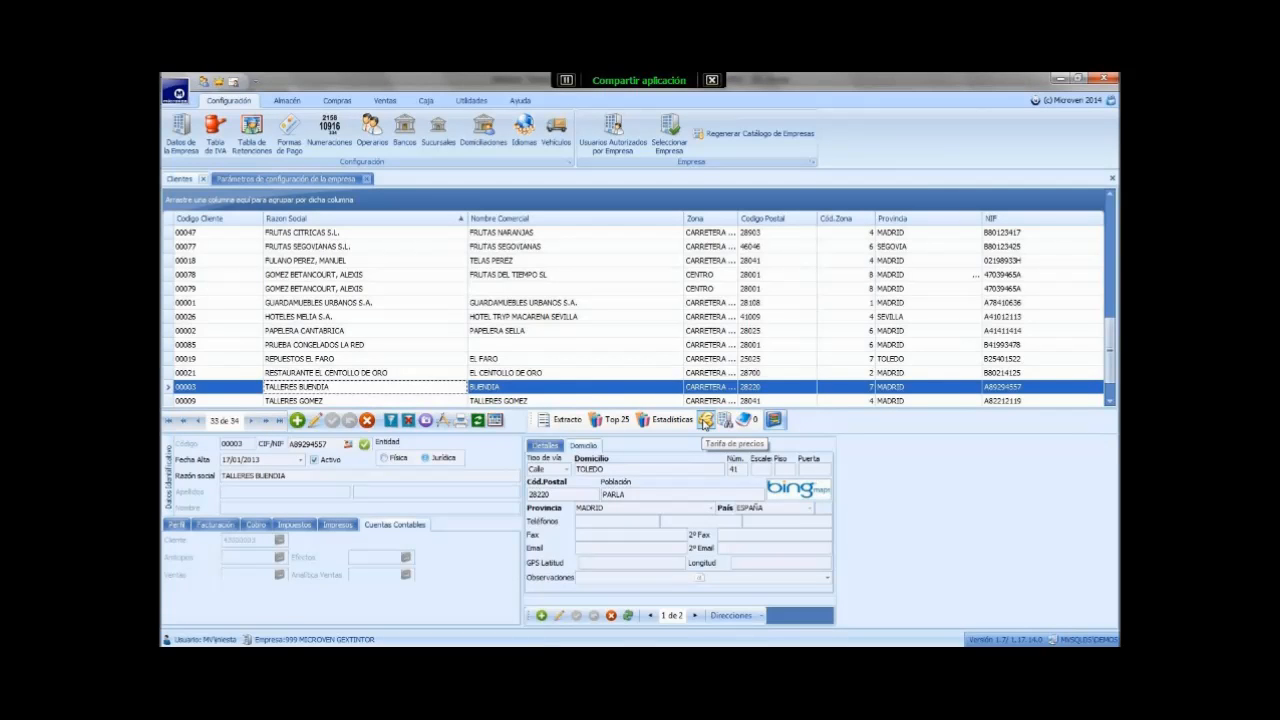
left_click(706, 419)
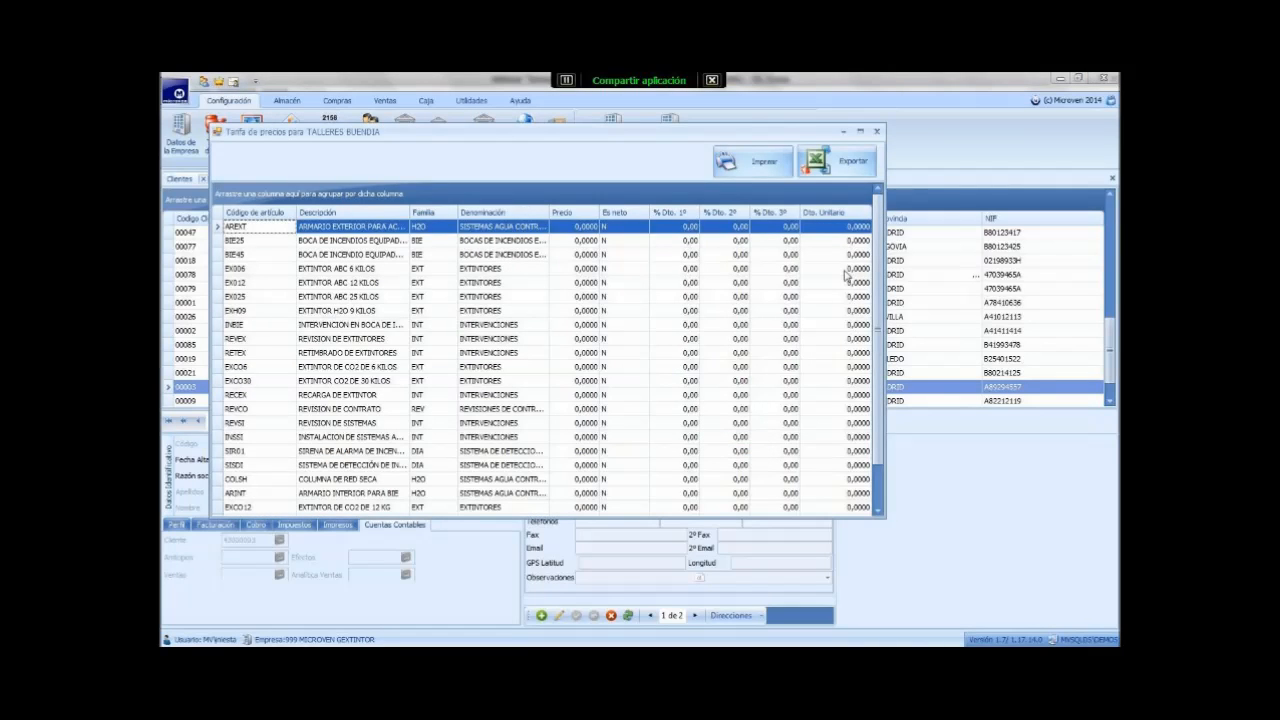
scroll(880, 335, "down", 1)
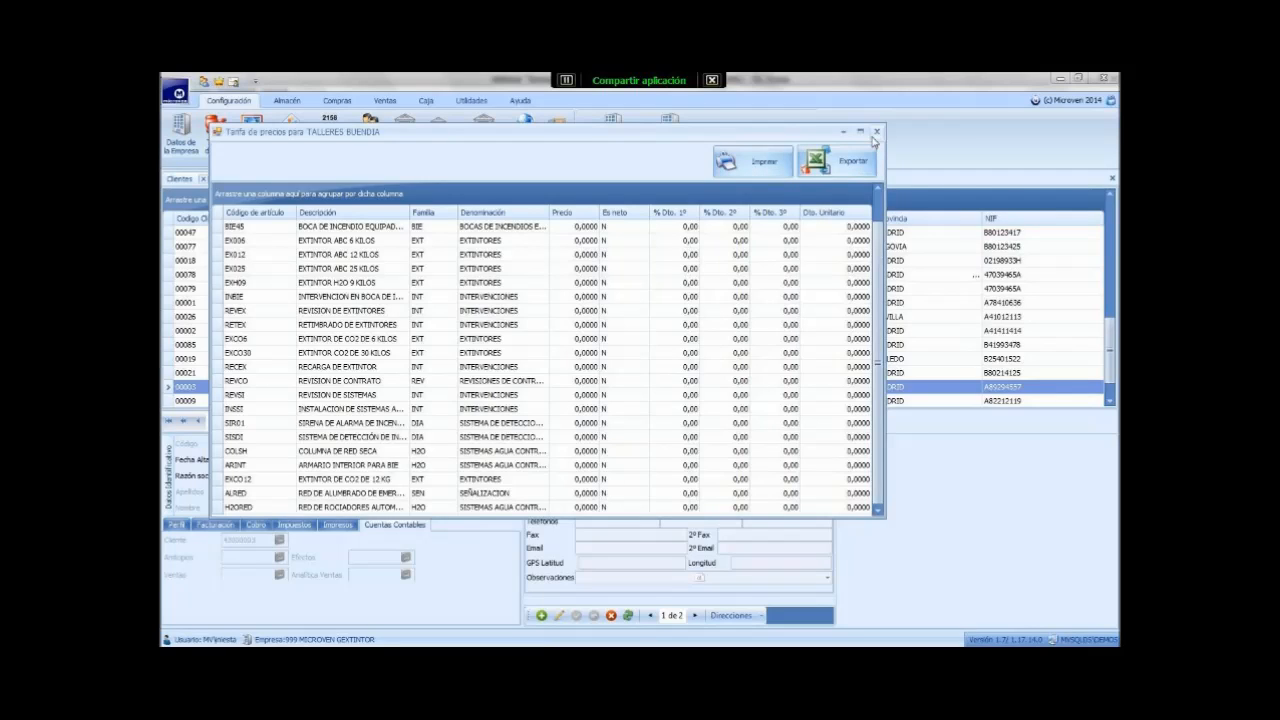
left_click(877, 134)
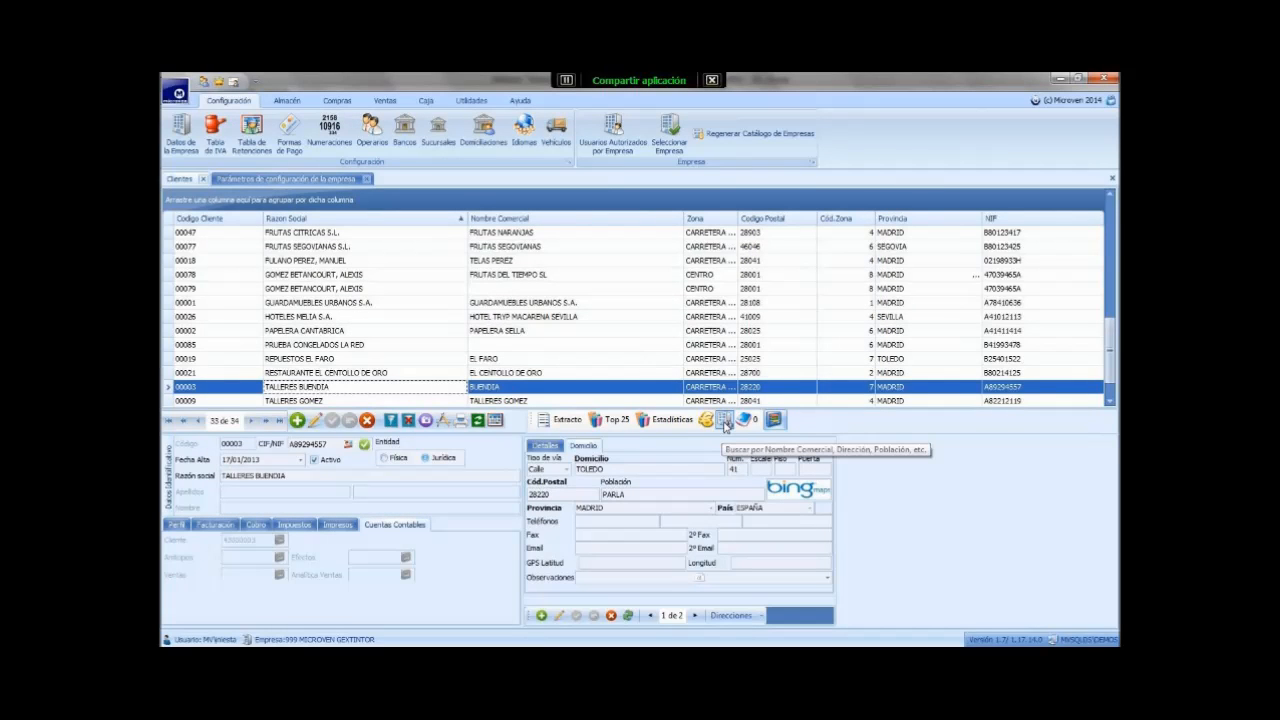
left_click(725, 420)
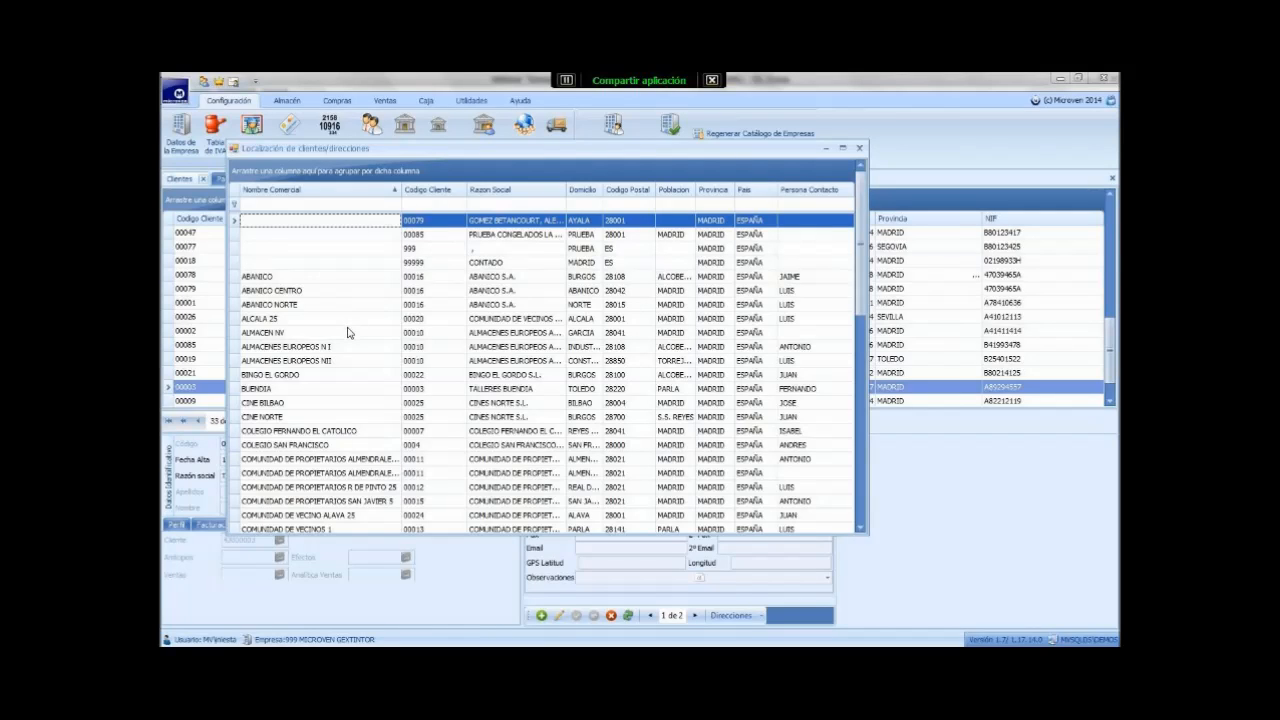
left_click(491, 204)
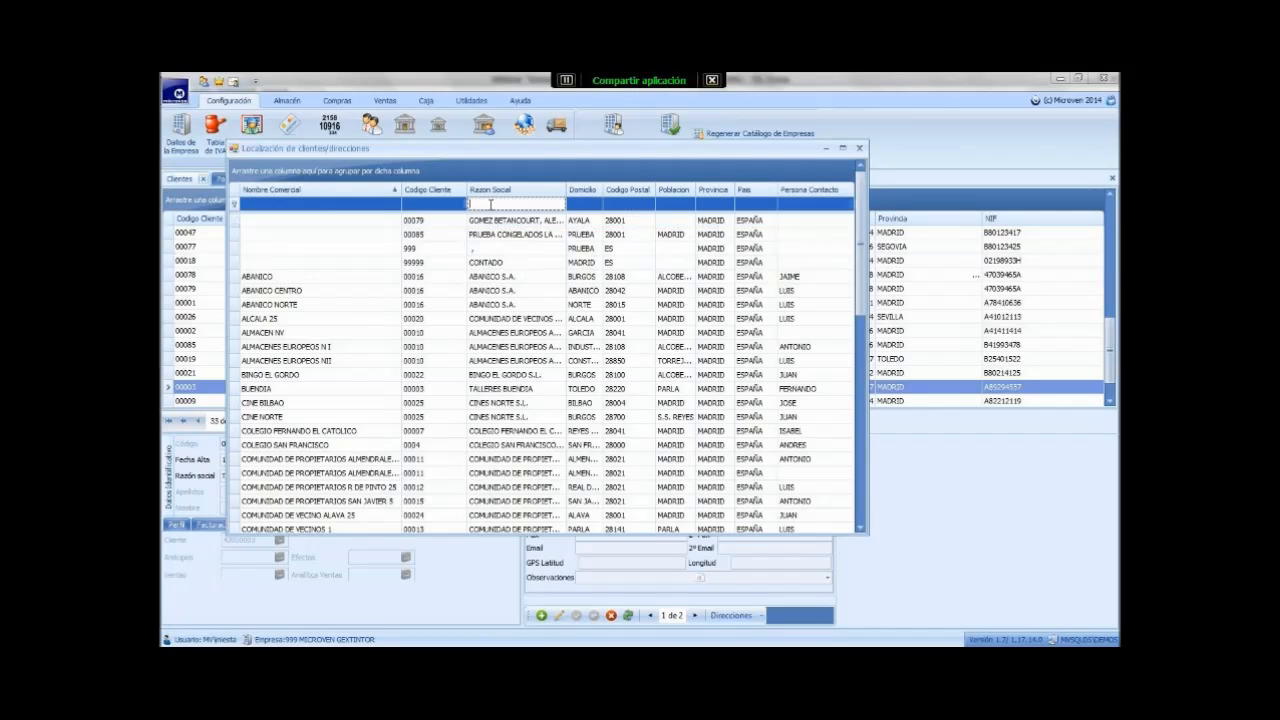
type("TALL")
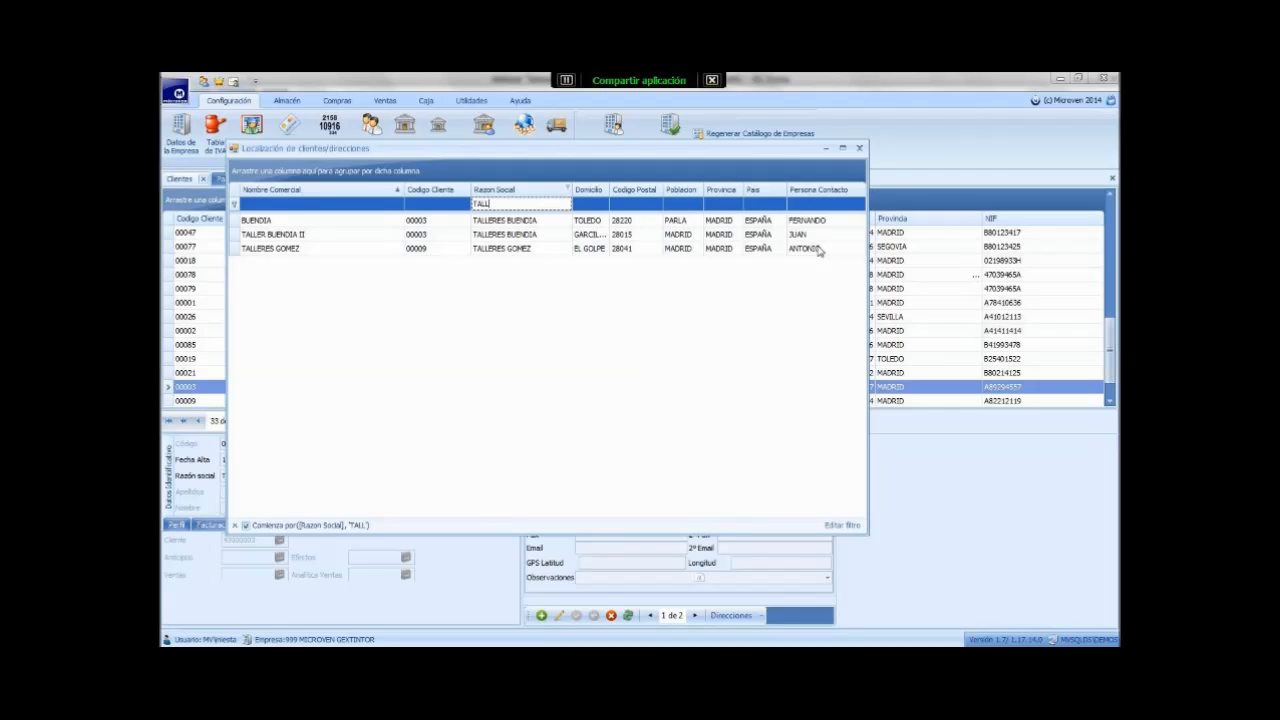
left_click(858, 149)
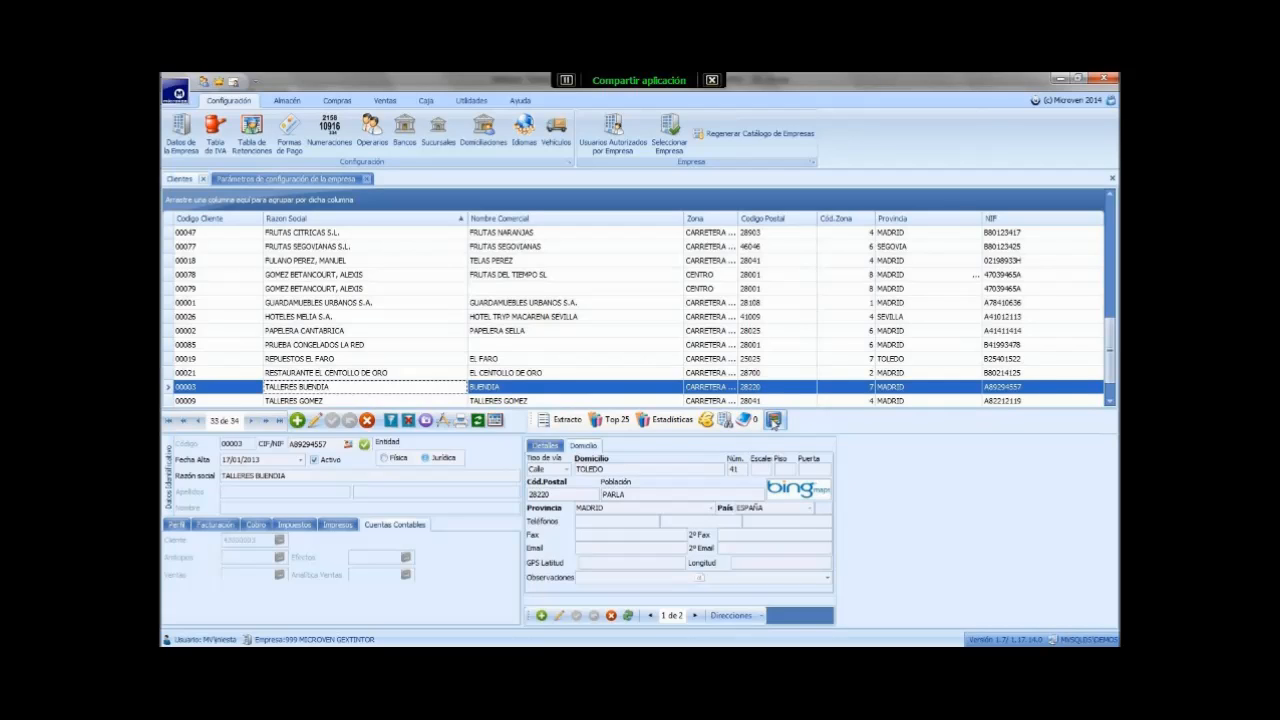
- View TALLERES BUENDIA's Situación Contable, then close the Clientes list
left_click(775, 421)
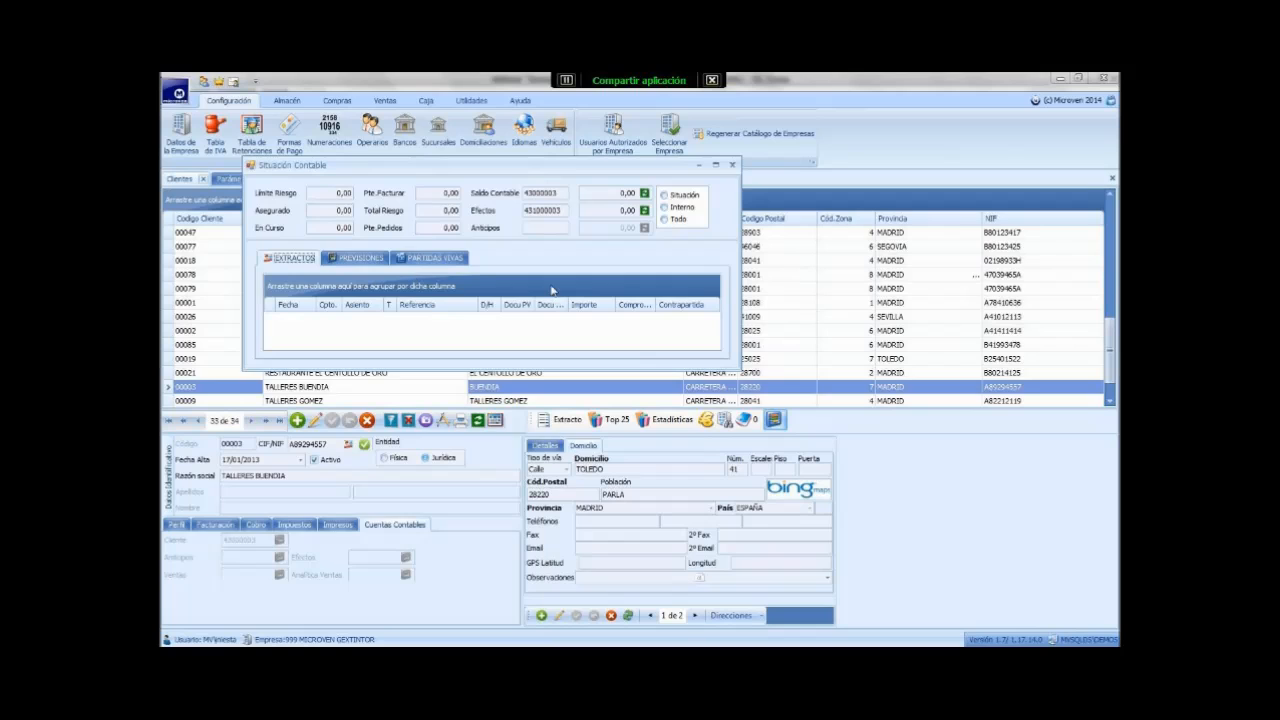
left_click(733, 165)
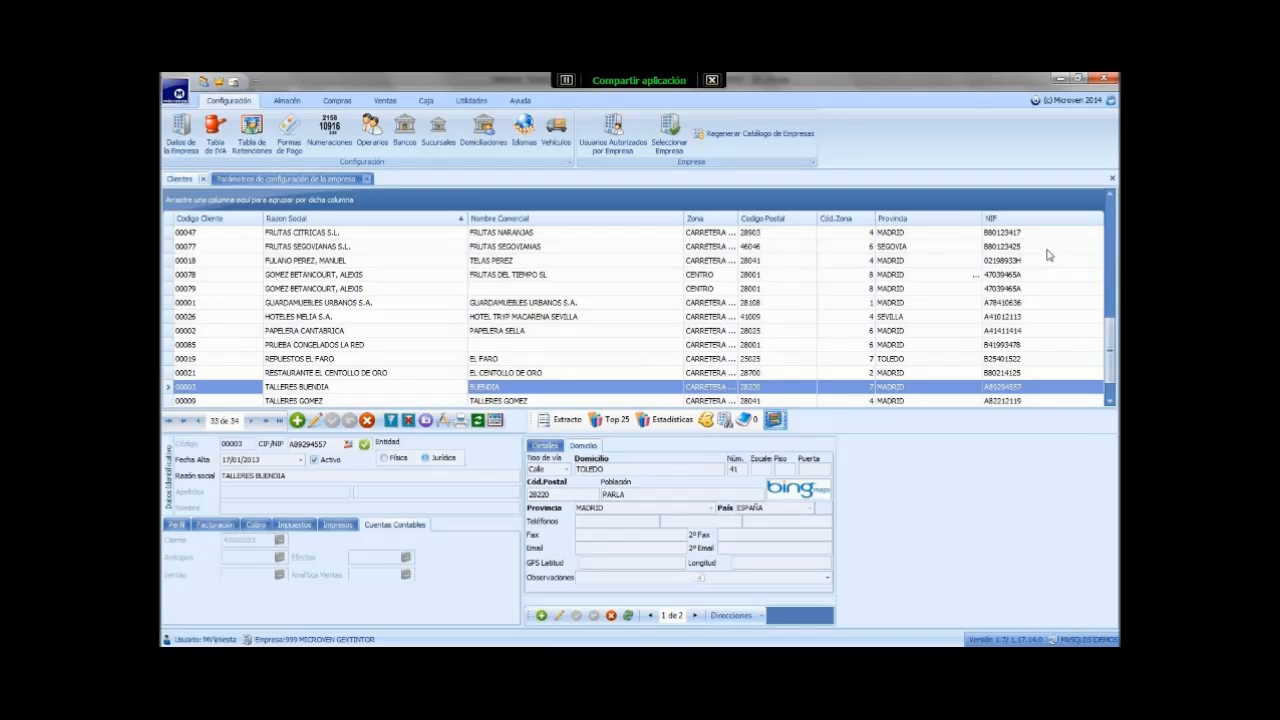
left_click(1111, 182)
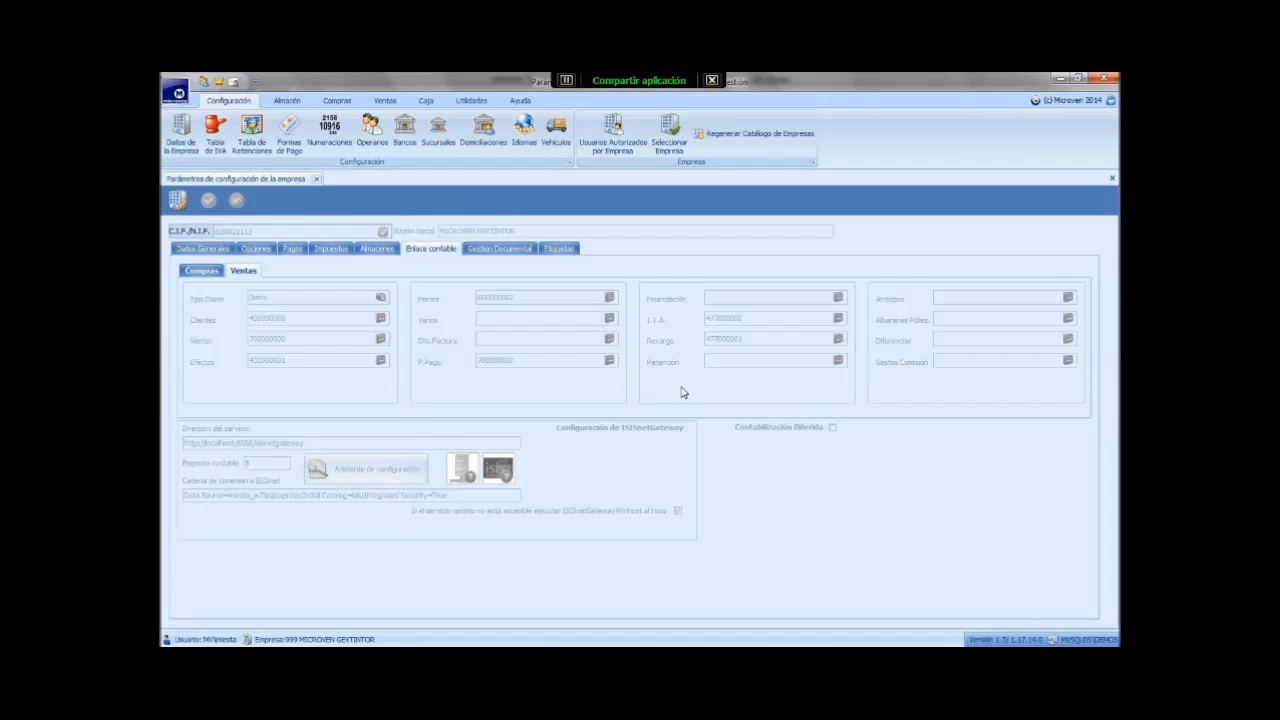